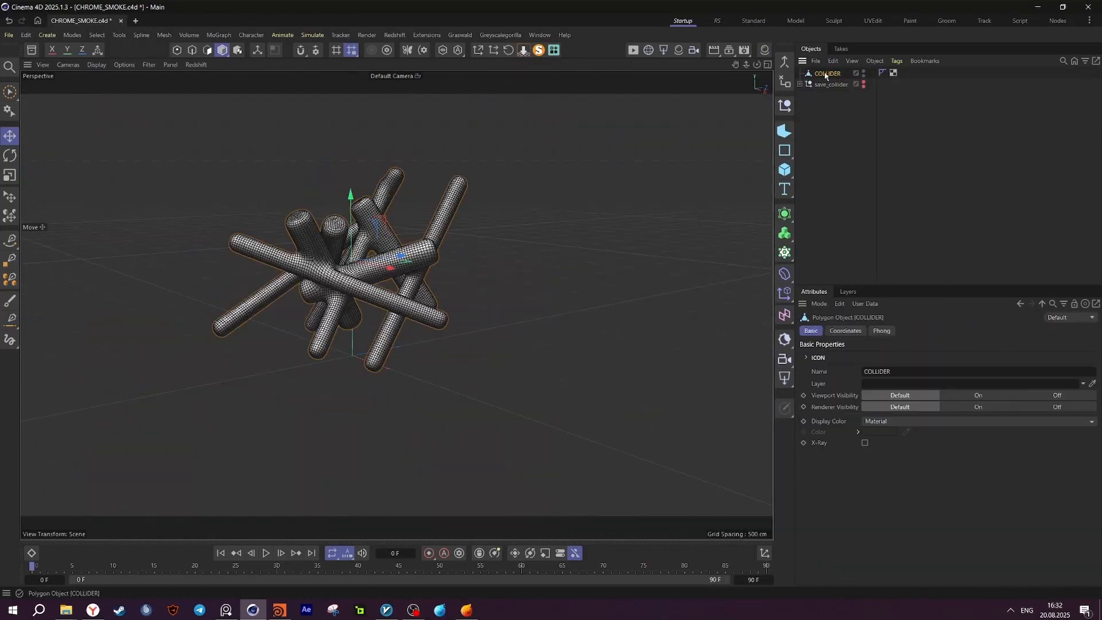
Export the selected COLLIDER object as FBX and review the animation, general and preset pages of the export settings.
{"action": "left_click", "coordinate": [816, 61]}
{"action": "mouse_move", "coordinate": [860, 132]}
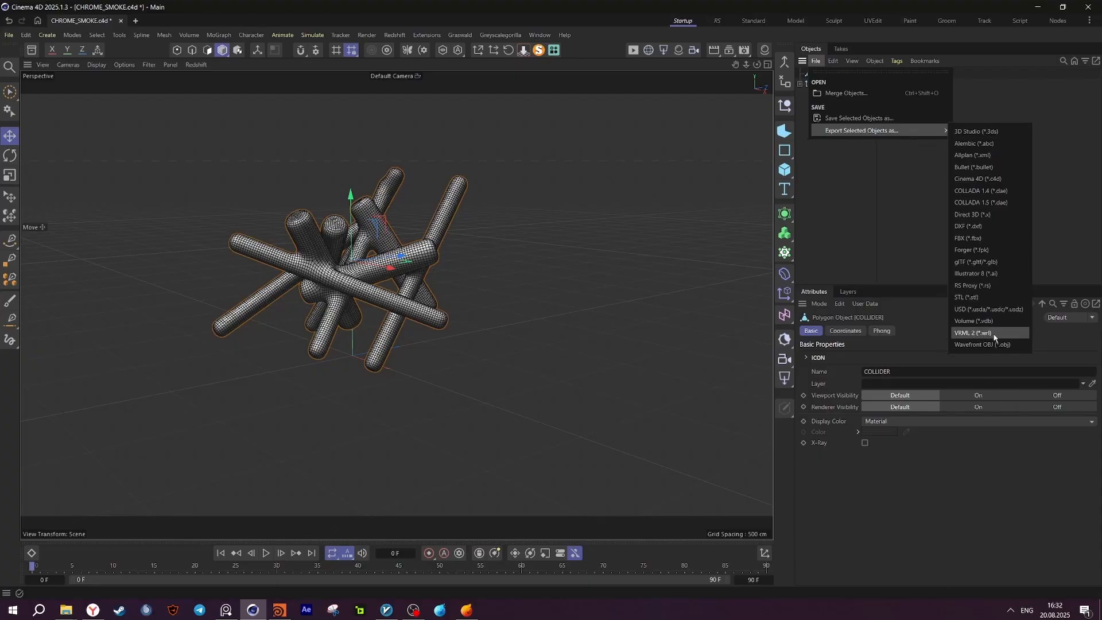
{"action": "left_click", "coordinate": [969, 238]}
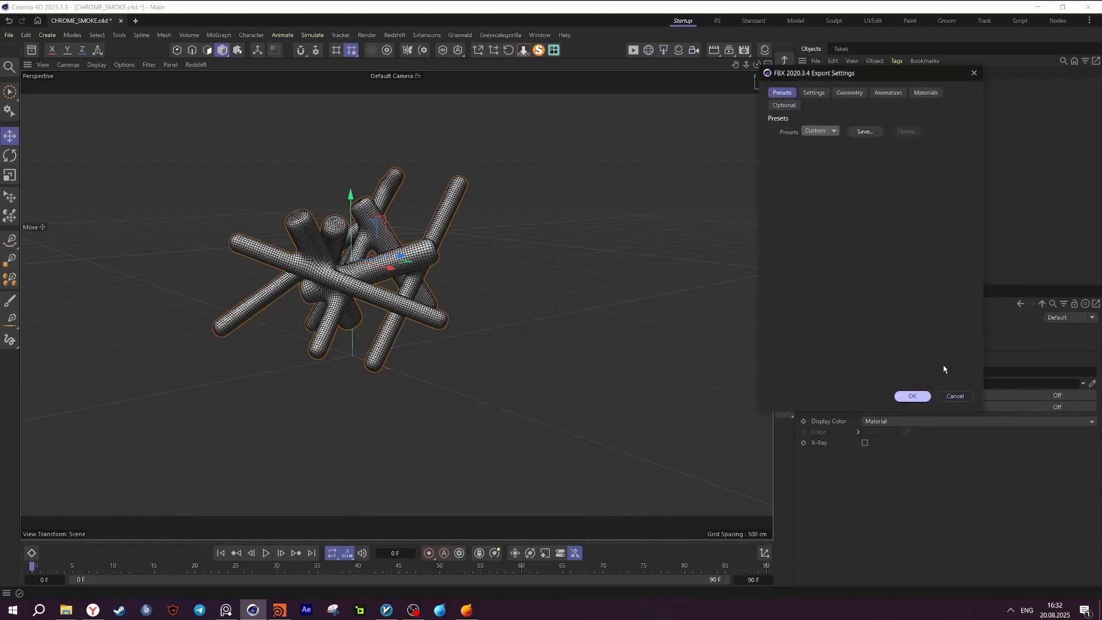
{"action": "left_click", "coordinate": [887, 92]}
{"action": "left_click", "coordinate": [815, 93]}
{"action": "left_click", "coordinate": [783, 93]}
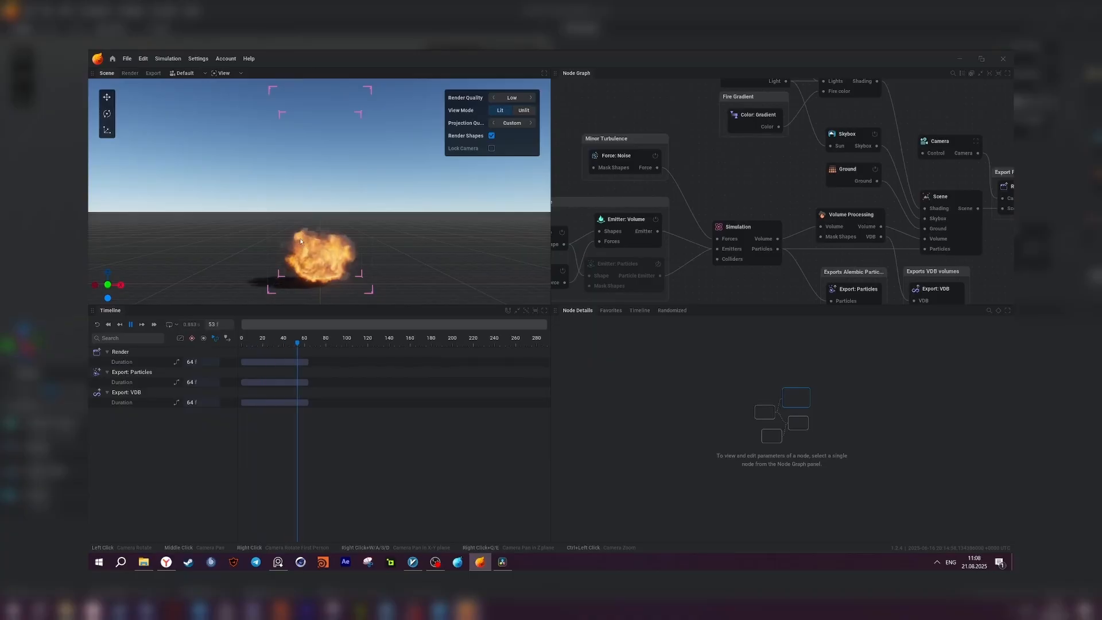
Switch to EmberGen and examine the Collider node and the list of node types that can be added.
{"action": "scroll", "coordinate": [752, 189], "scroll_direction": "down", "scroll_amount": 4}
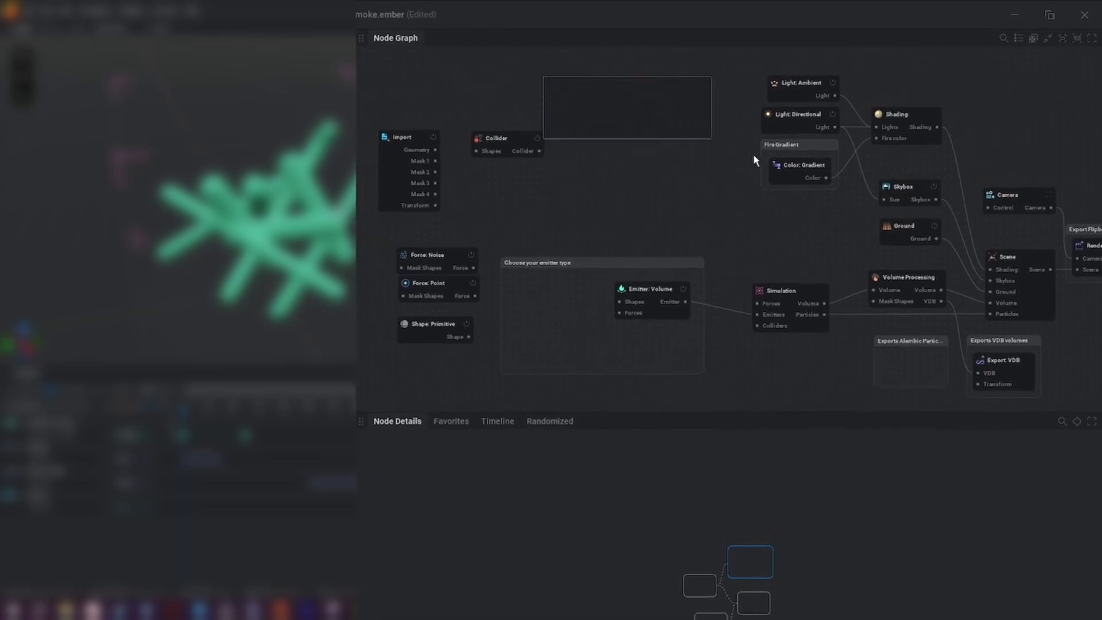
{"action": "scroll", "coordinate": [620, 227], "scroll_direction": "up", "scroll_amount": 3}
{"action": "left_click", "coordinate": [614, 167]}
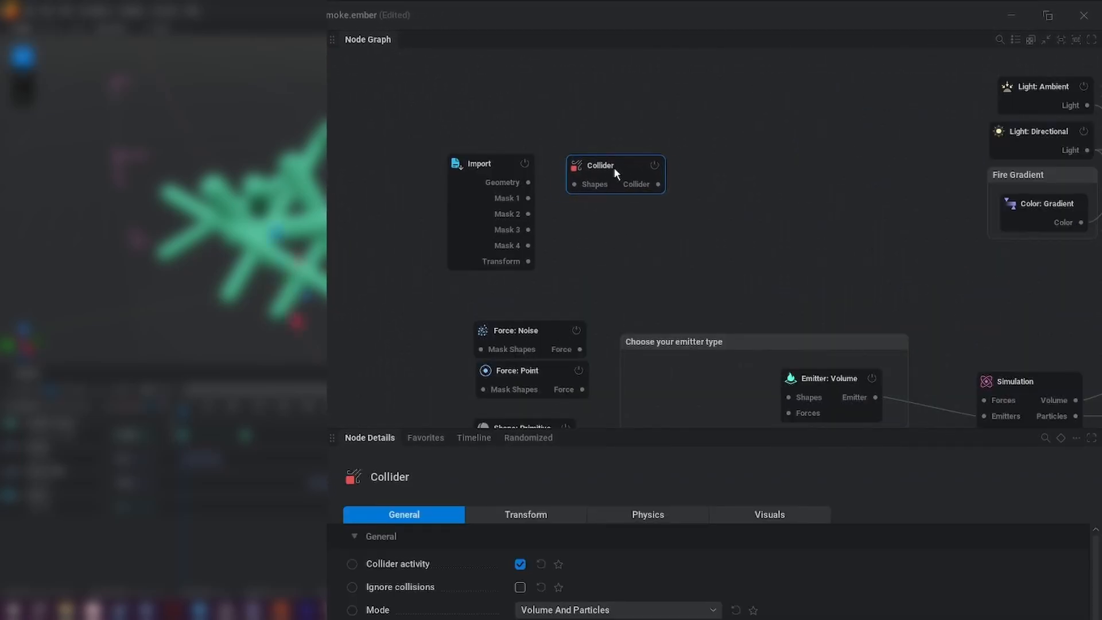
{"action": "left_click", "coordinate": [640, 249]}
{"action": "right_click", "coordinate": [411, 178]}
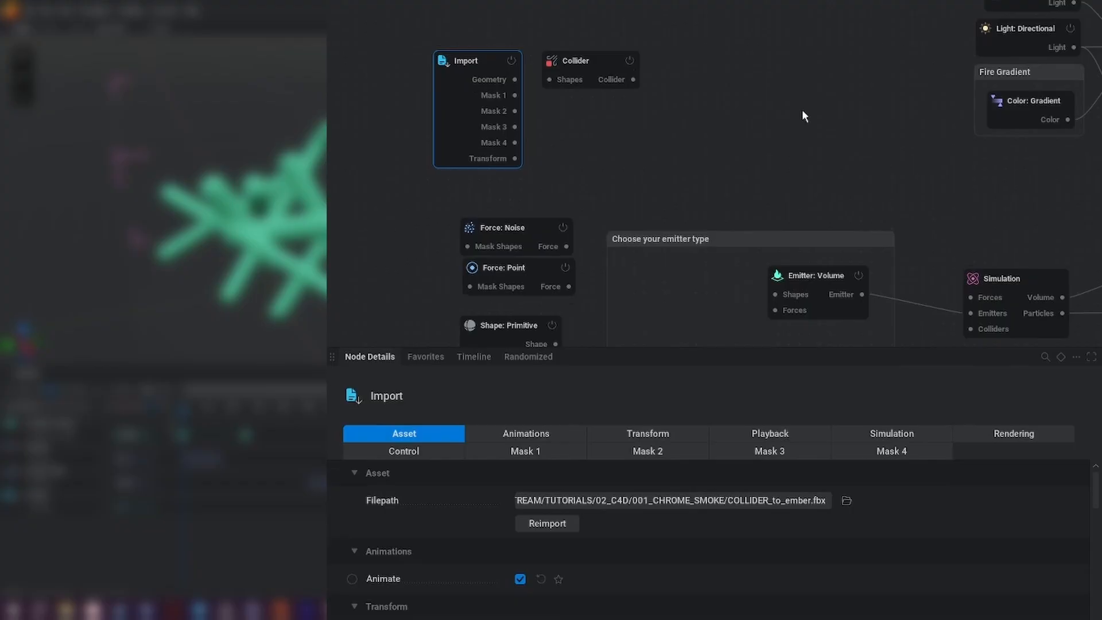
Check the Import node's mesh file path and browse the folder containing COLLIDER_to_ember without choosing another file.
{"action": "middle_click_drag", "start_coordinate": [638, 99], "coordinate": [570, 97]}
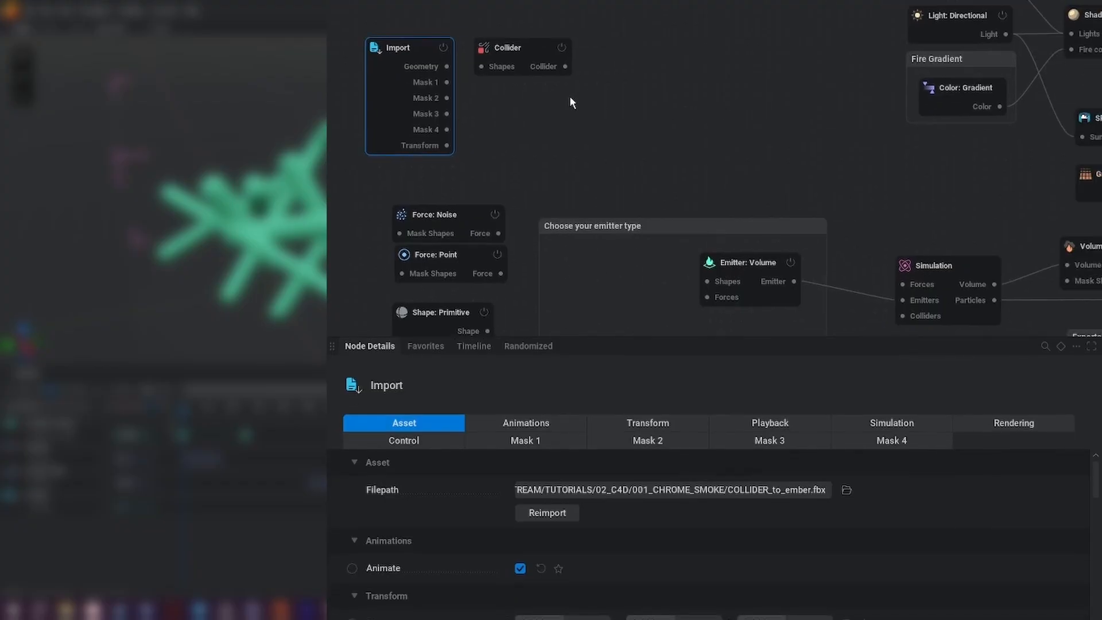
{"action": "scroll", "coordinate": [540, 108], "scroll_direction": "down", "scroll_amount": 3}
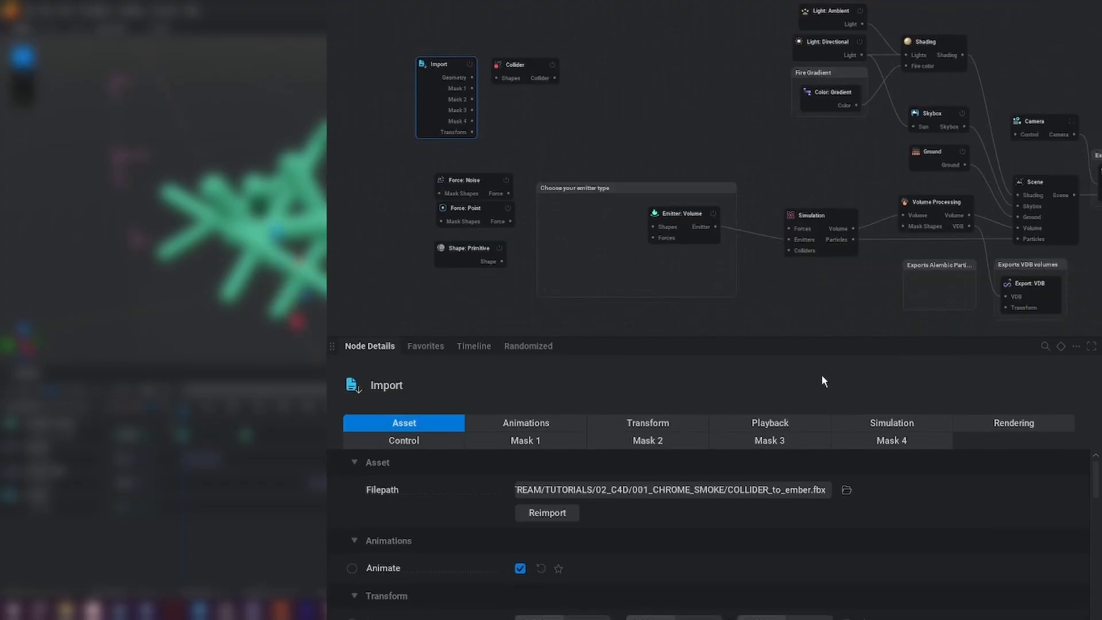
{"action": "left_click", "coordinate": [847, 492]}
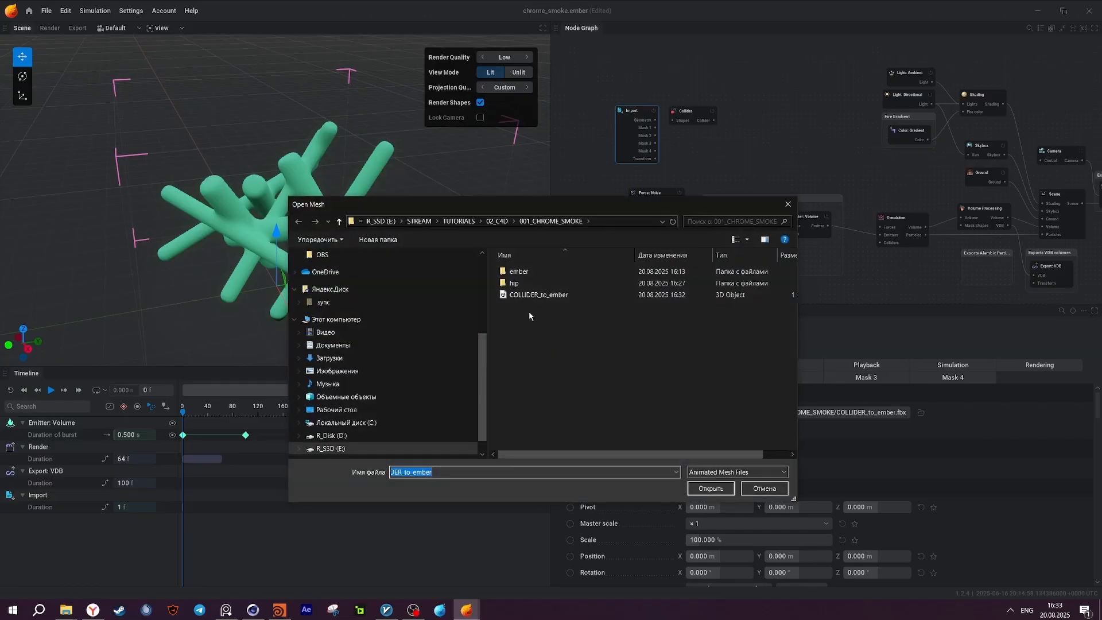
{"action": "left_click", "coordinate": [788, 205]}
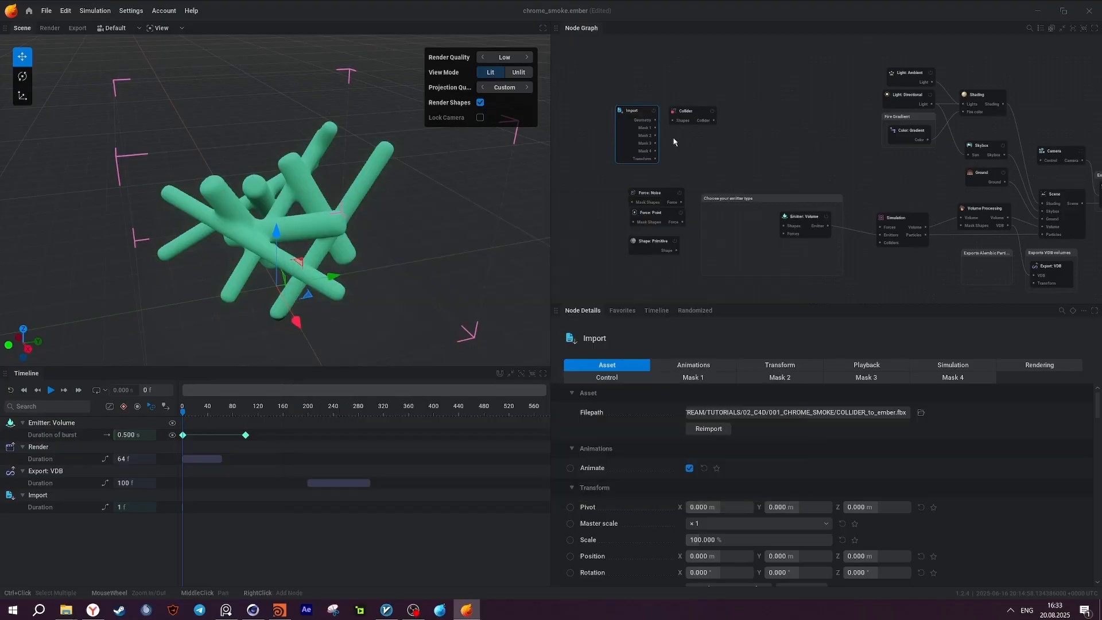
Connect the Import node's Geometry to the Collider's Shapes, and the Collider output to the Simulation node's Colliders.
{"action": "left_click", "coordinate": [687, 111]}
{"action": "scroll", "coordinate": [704, 114], "scroll_direction": "up", "scroll_amount": 3}
{"action": "left_click_drag", "start_coordinate": [707, 110], "coordinate": [698, 114]}
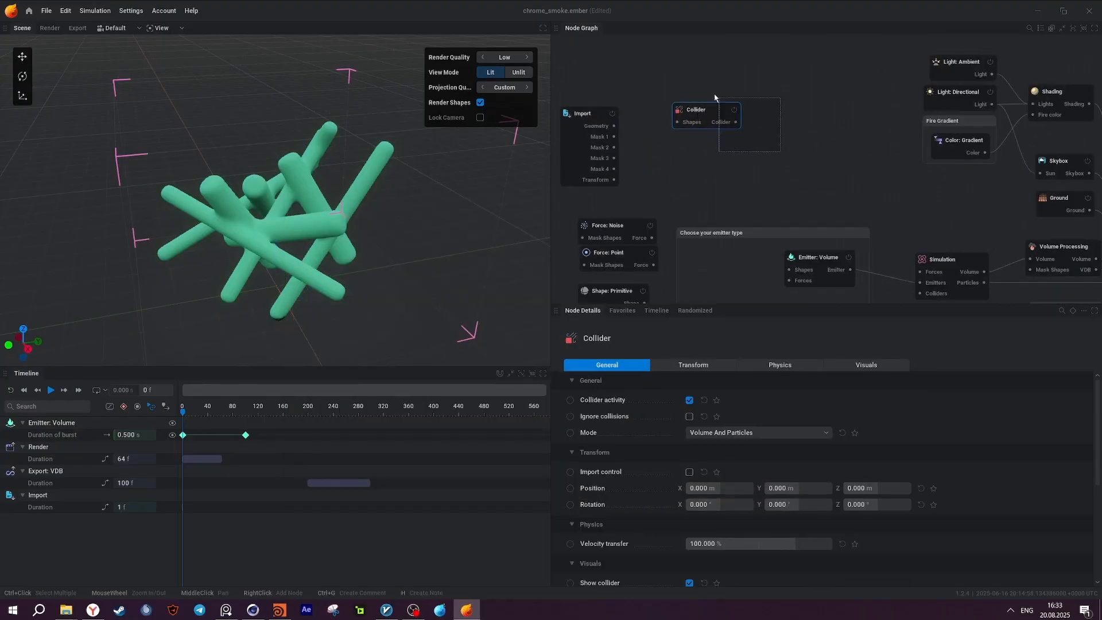
{"action": "left_click_drag", "start_coordinate": [614, 126], "coordinate": [684, 127]}
{"action": "middle_click_drag", "start_coordinate": [743, 116], "coordinate": [715, 101]}
{"action": "left_click_drag", "start_coordinate": [715, 101], "coordinate": [909, 285]}
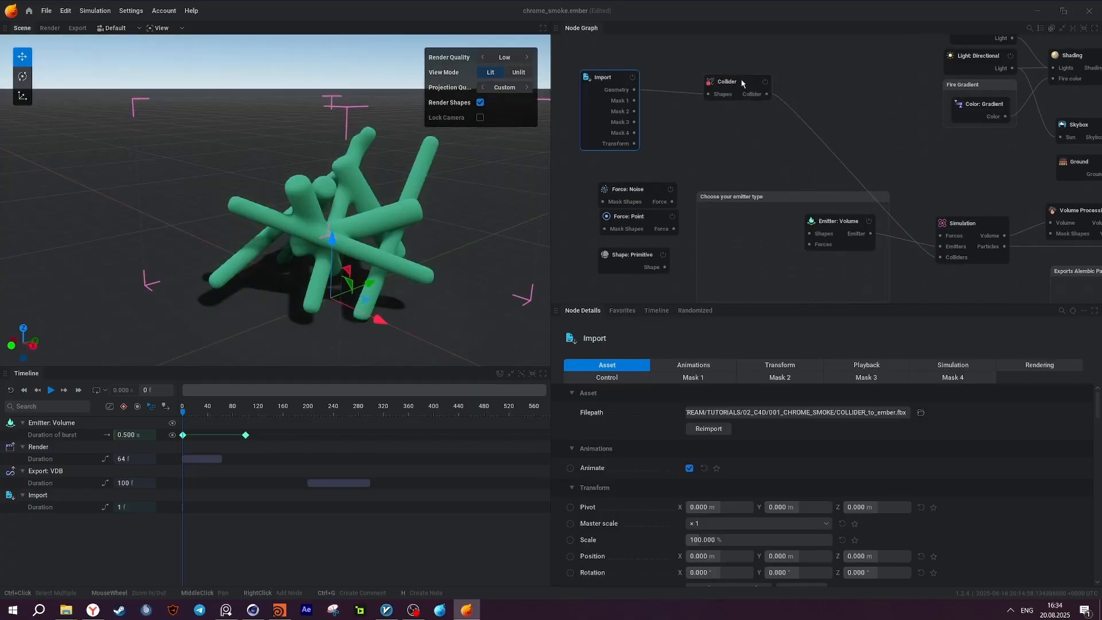
{"action": "middle_click_drag", "start_coordinate": [739, 169], "coordinate": [746, 121]}
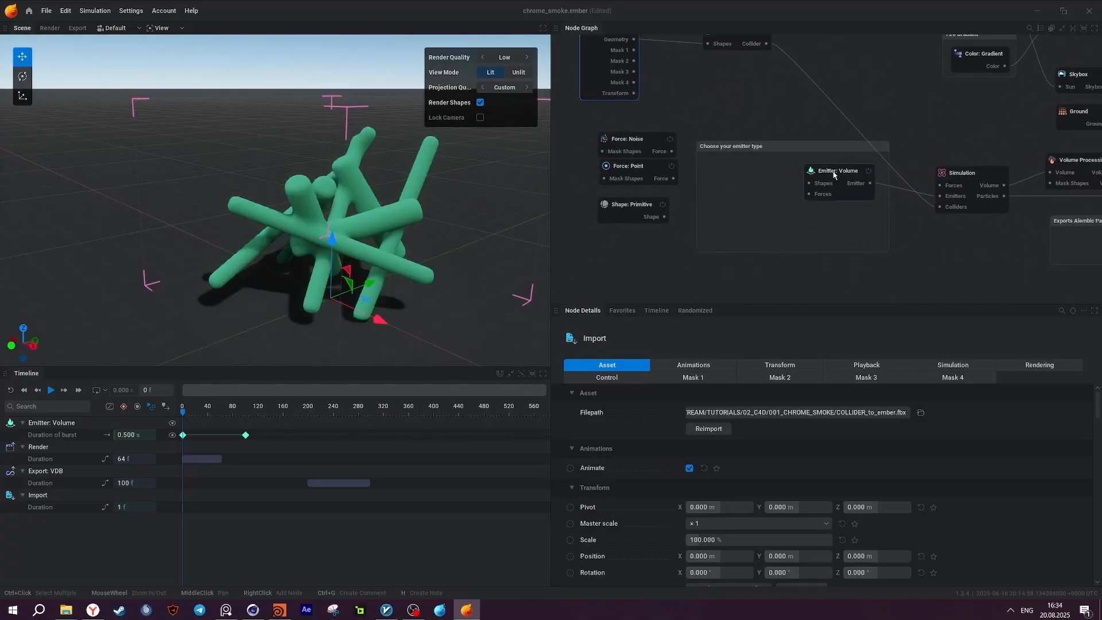
Reposition the Emitter: Volume node inside the "Choose your emitter type" frame and enlarge its parameter area.
{"action": "left_click", "coordinate": [834, 176]}
{"action": "middle_click_drag", "start_coordinate": [834, 175], "coordinate": [761, 146]}
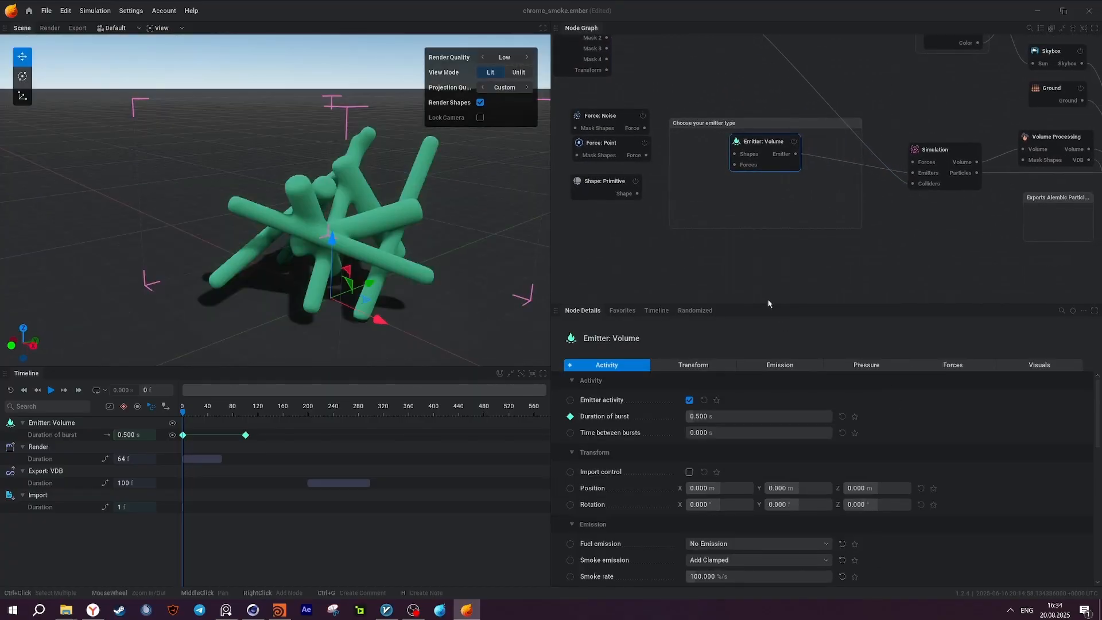
{"action": "left_click_drag", "start_coordinate": [768, 305], "coordinate": [758, 162]}
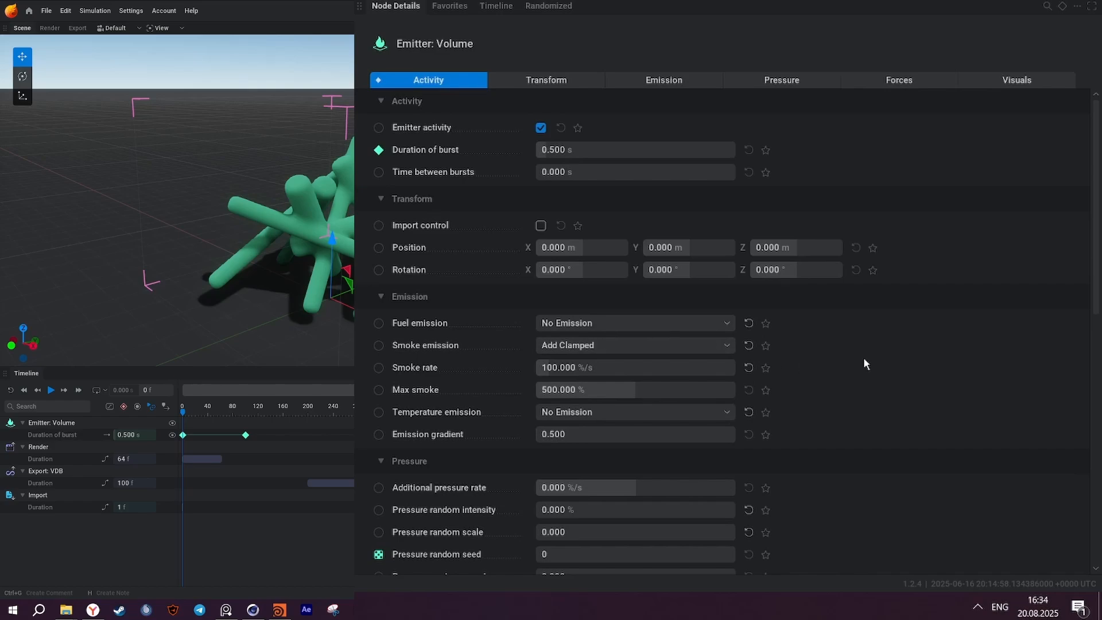
Review the Emitter: Volume node's transform, emission, pressure, forces and visuals parameters.
{"action": "scroll", "coordinate": [628, 305], "scroll_direction": "down", "scroll_amount": 1}
{"action": "scroll", "coordinate": [880, 318], "scroll_direction": "down", "scroll_amount": 1}
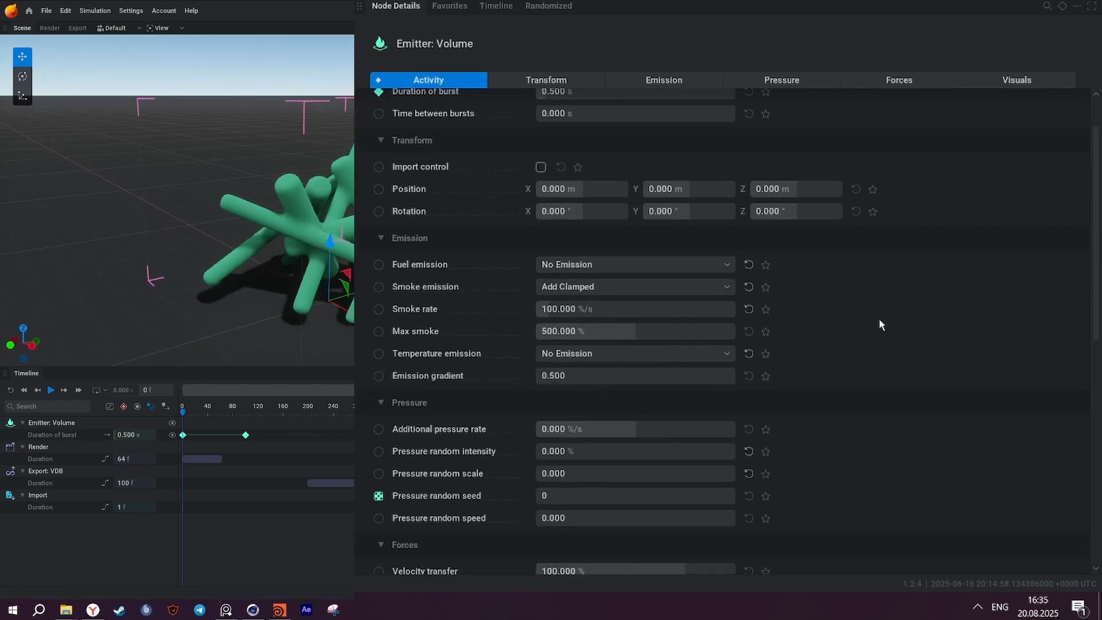
{"action": "scroll", "coordinate": [833, 408], "scroll_direction": "down", "scroll_amount": 1}
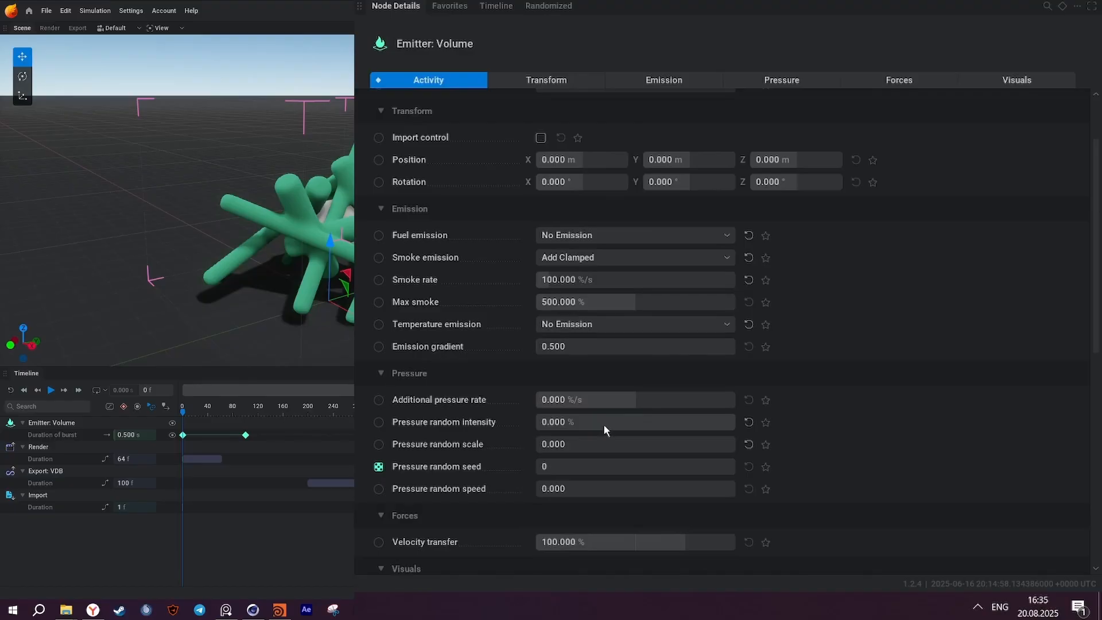
{"action": "scroll", "coordinate": [604, 424], "scroll_direction": "down", "scroll_amount": 5}
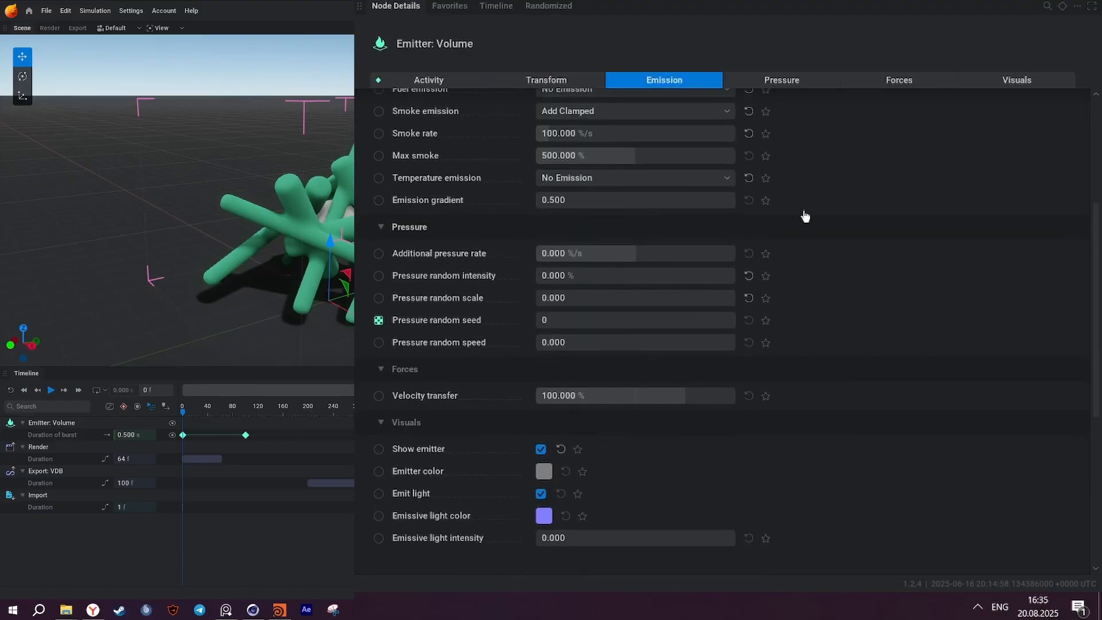
Feed the Shape: Primitive sphere into the Emitter: Volume node's Shapes and nudge the shape node closer to the emitter.
{"action": "middle_click_drag", "start_coordinate": [723, 92], "coordinate": [789, 95]}
{"action": "left_click", "coordinate": [667, 115]}
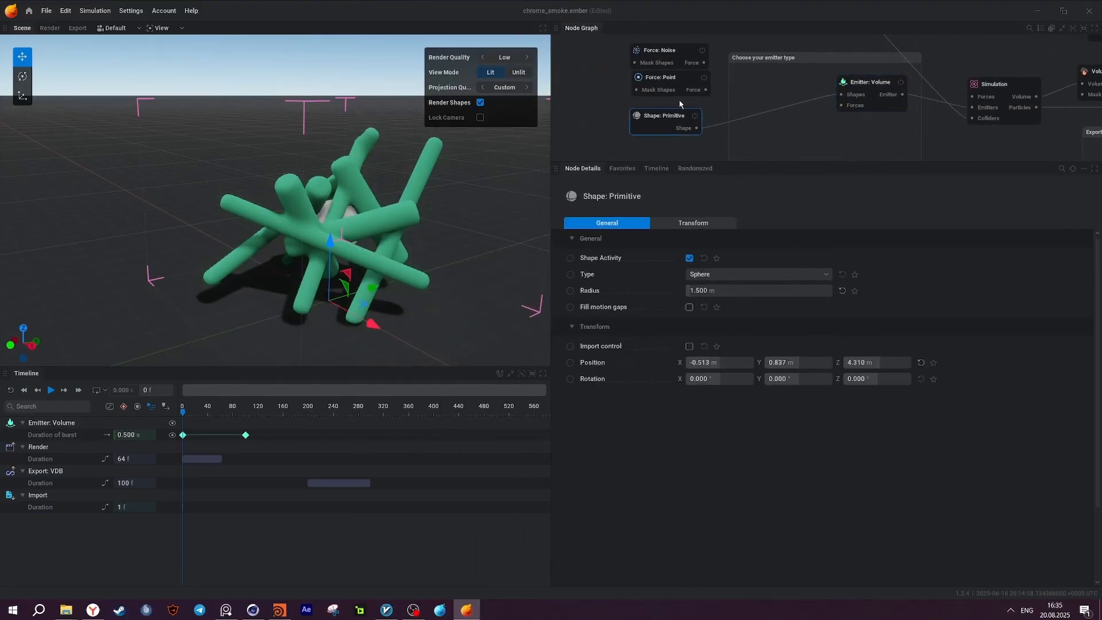
{"action": "left_click_drag", "start_coordinate": [670, 117], "coordinate": [682, 118]}
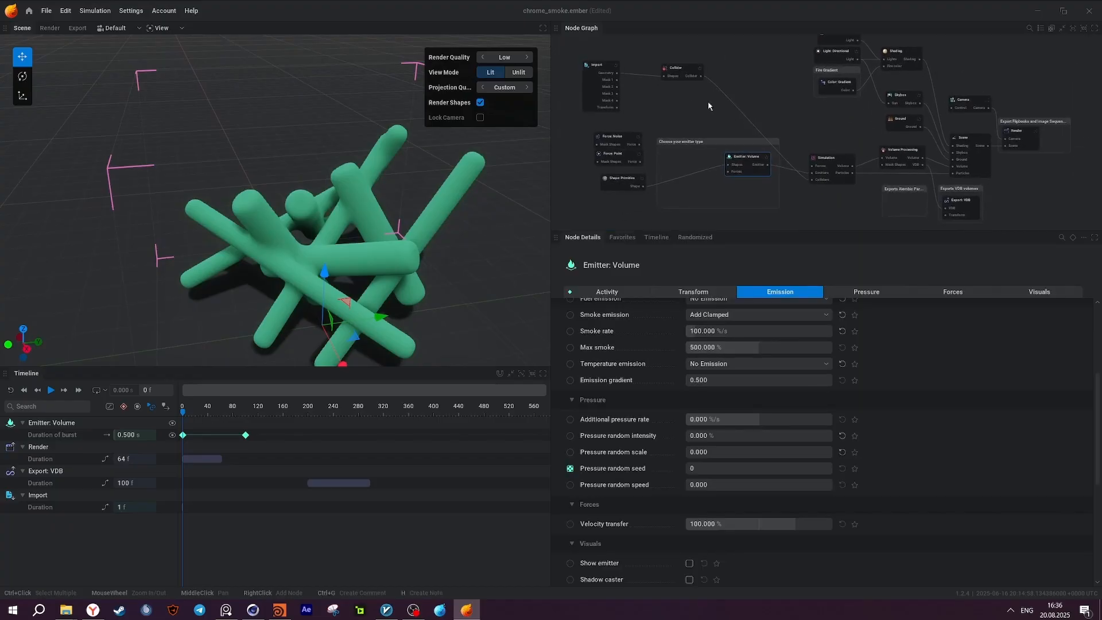
Disable the Import node to hide the collider mesh, and briefly play the simulation before pausing it.
{"action": "left_click", "coordinate": [603, 67]}
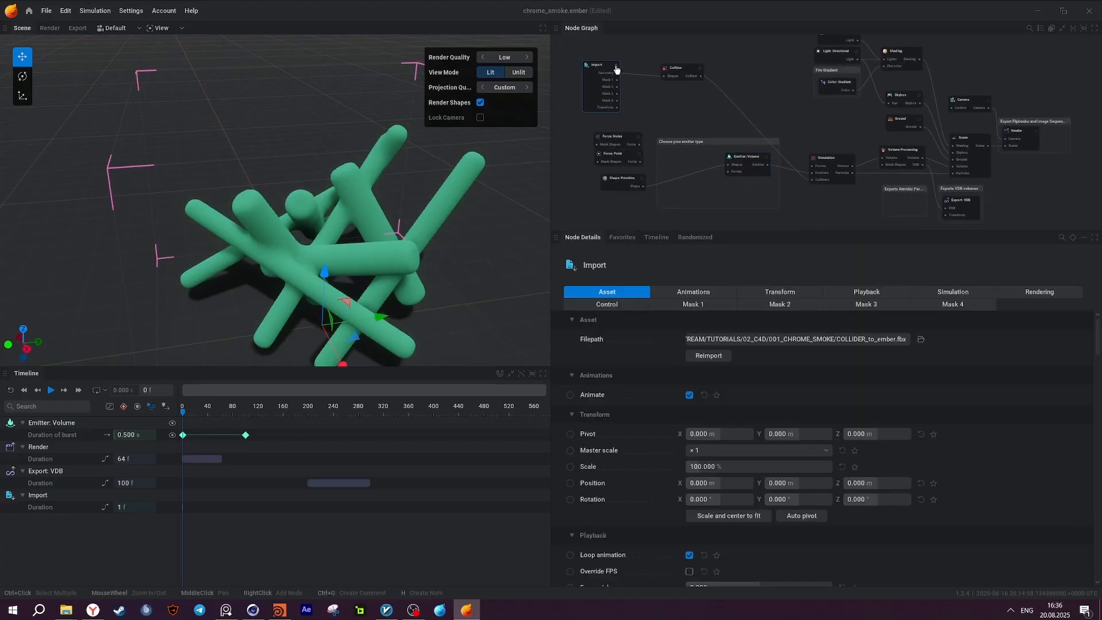
{"action": "left_click", "coordinate": [616, 67]}
{"action": "left_click", "coordinate": [50, 390]}
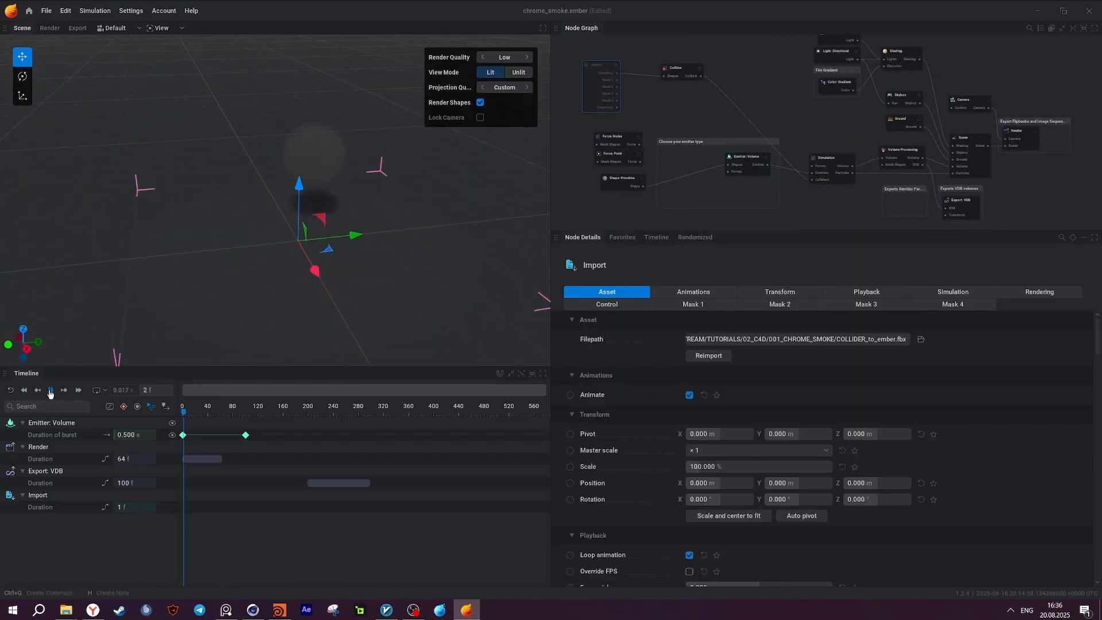
{"action": "left_click", "coordinate": [51, 390]}
Examine the Simulation node's domain, advection and time control settings, including voxel count, voxel size, upscaling and timestep.
{"action": "left_click", "coordinate": [832, 159]}
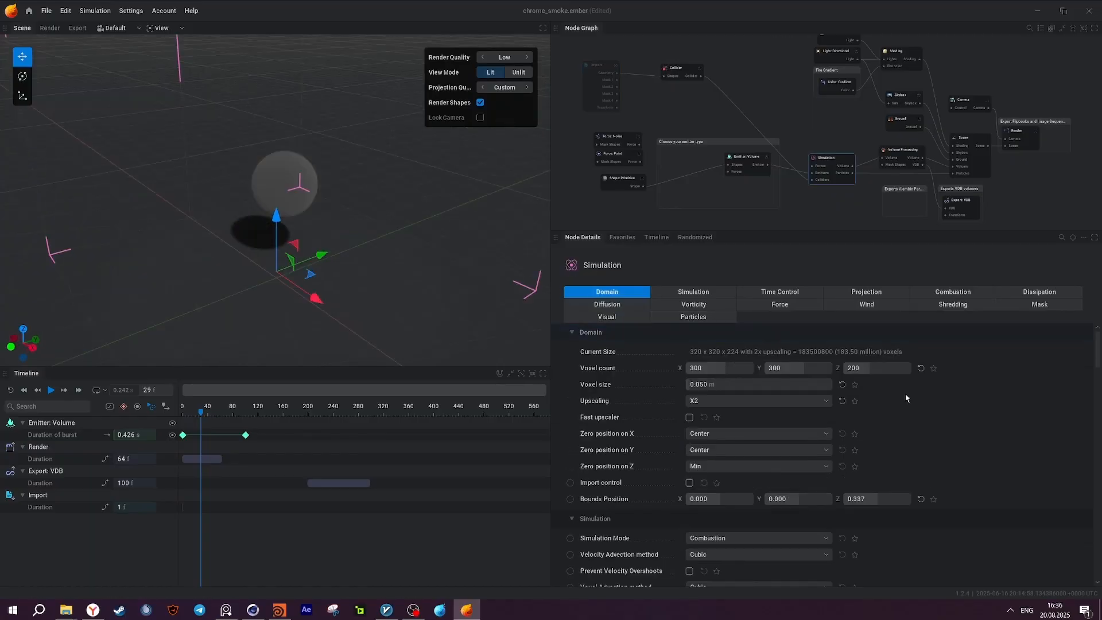
{"action": "left_click_drag", "start_coordinate": [749, 233], "coordinate": [758, 136]}
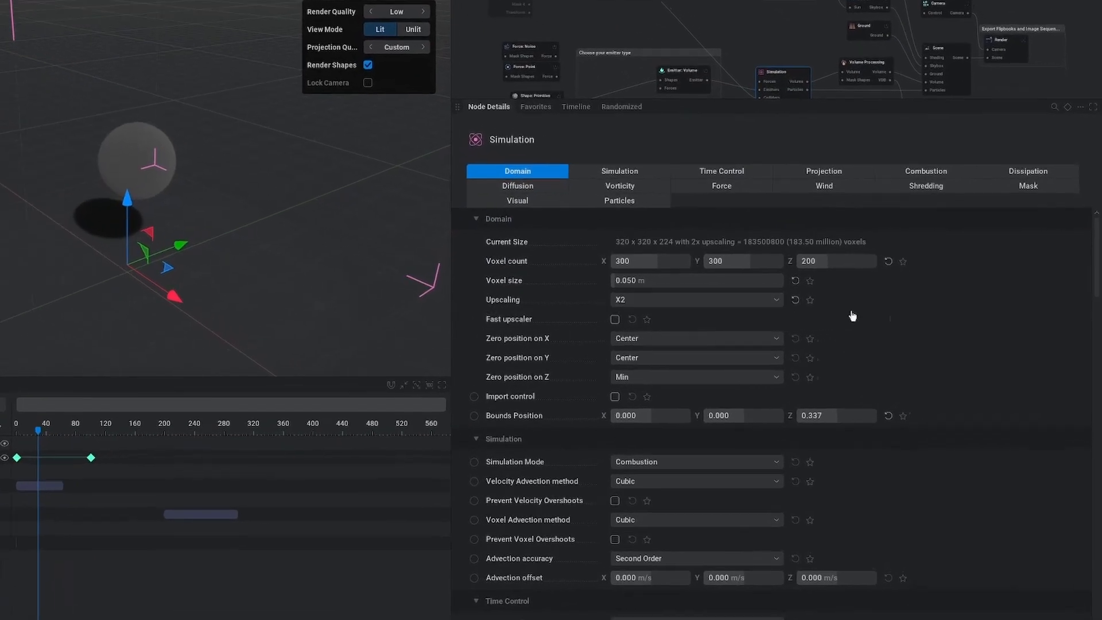
{"action": "scroll", "coordinate": [223, 251], "scroll_direction": "down", "scroll_amount": 3}
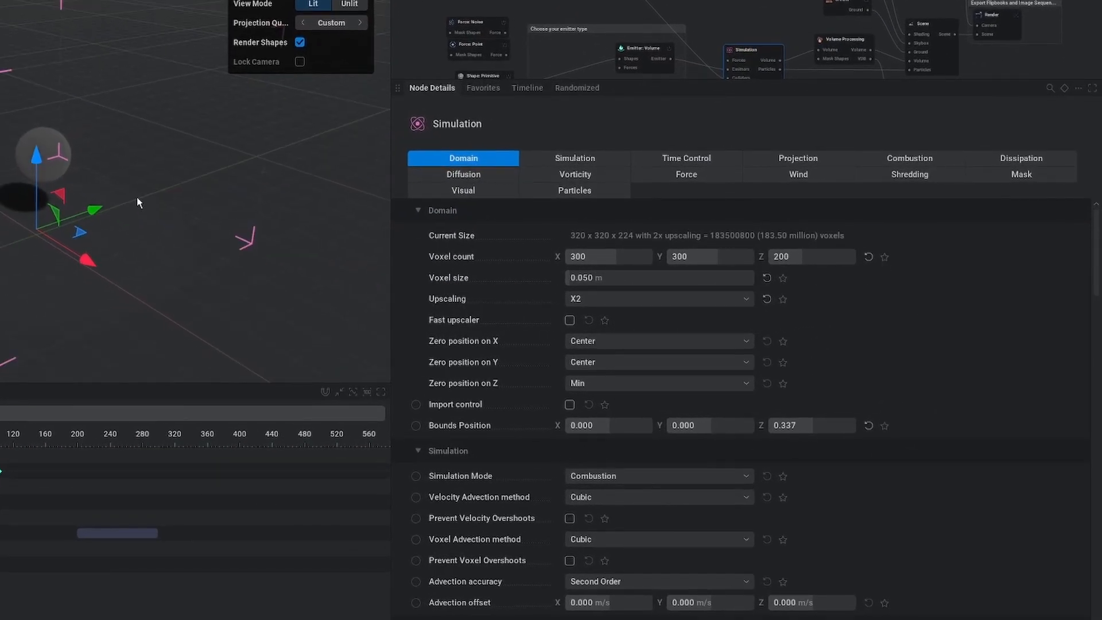
{"action": "middle_click_drag", "start_coordinate": [137, 198], "coordinate": [133, 164]}
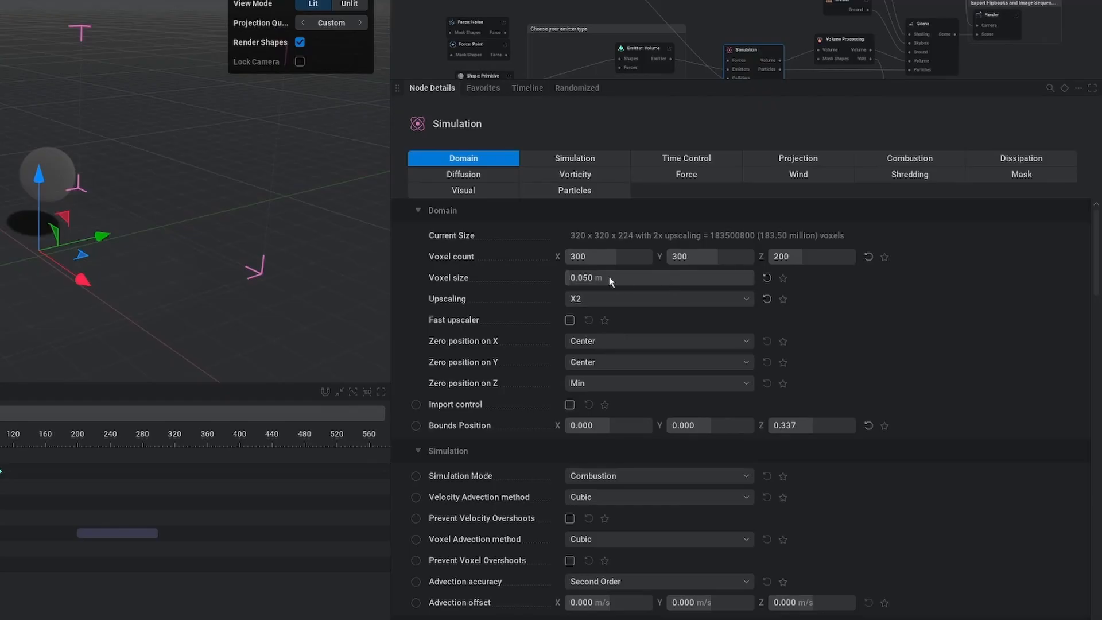
{"action": "scroll", "coordinate": [635, 394], "scroll_direction": "down", "scroll_amount": 5}
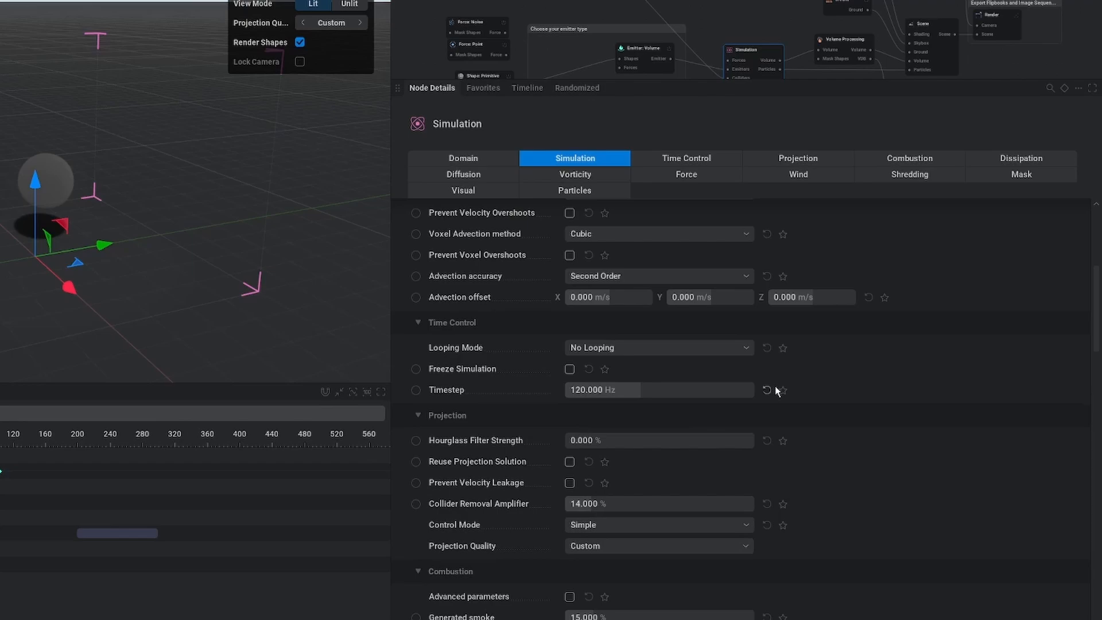
{"action": "scroll", "coordinate": [859, 443], "scroll_direction": "down", "scroll_amount": 1}
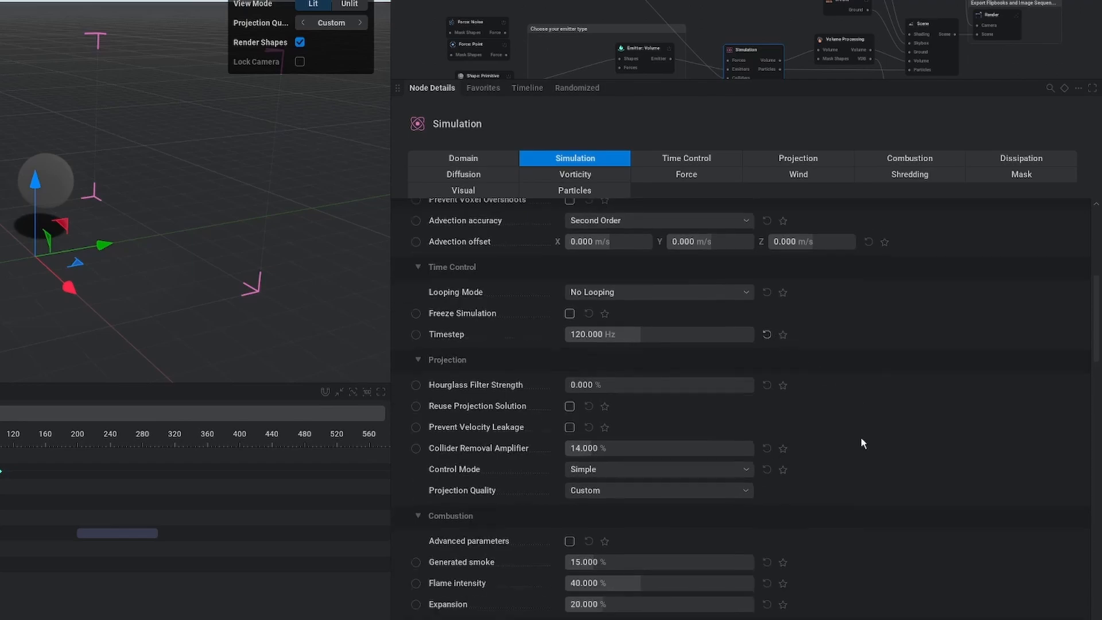
Examine the Simulation node's projection, combustion, dissipation, diffusion, vorticity and force parameters.
{"action": "scroll", "coordinate": [917, 469], "scroll_direction": "down", "scroll_amount": 4}
{"action": "scroll", "coordinate": [917, 470], "scroll_direction": "down", "scroll_amount": 1}
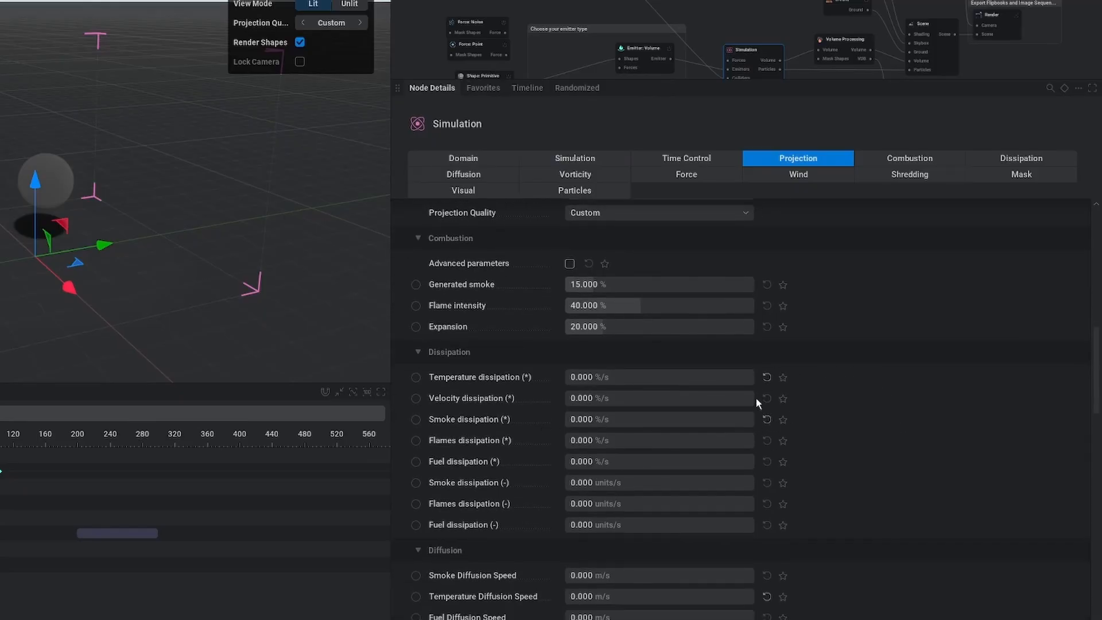
{"action": "scroll", "coordinate": [855, 426], "scroll_direction": "down", "scroll_amount": 3}
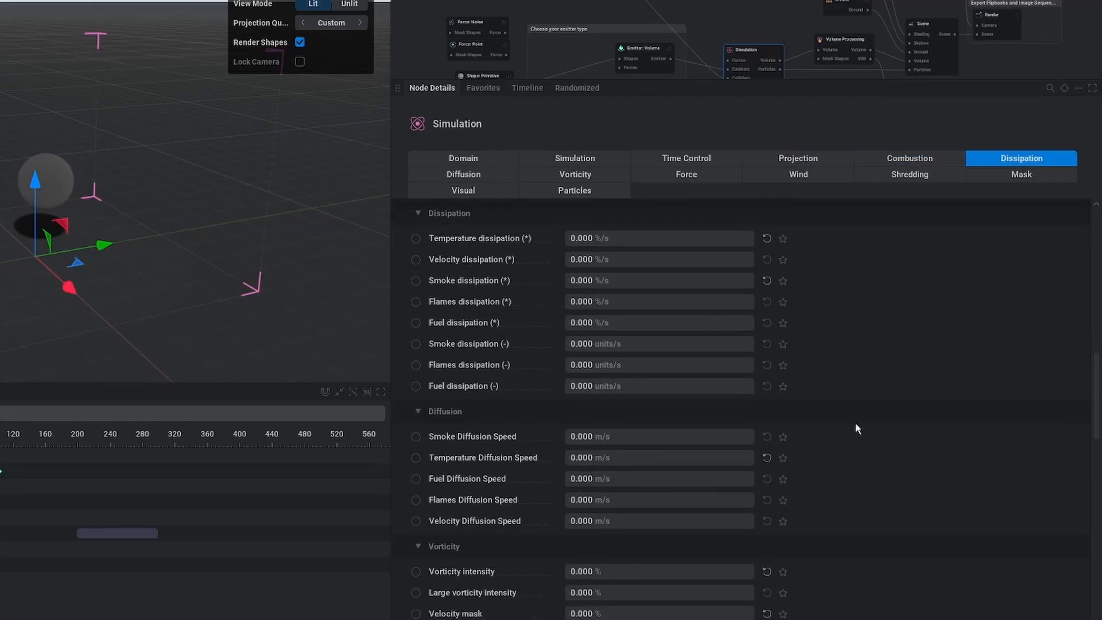
{"action": "scroll", "coordinate": [840, 432], "scroll_direction": "down", "scroll_amount": 3}
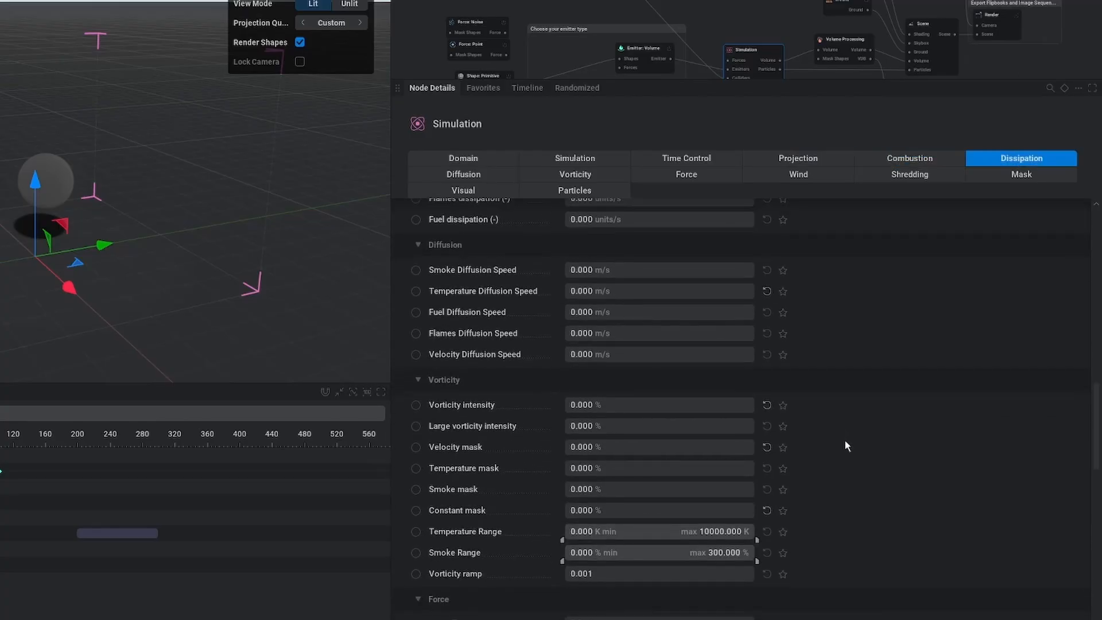
{"action": "scroll", "coordinate": [847, 446], "scroll_direction": "down", "scroll_amount": 1}
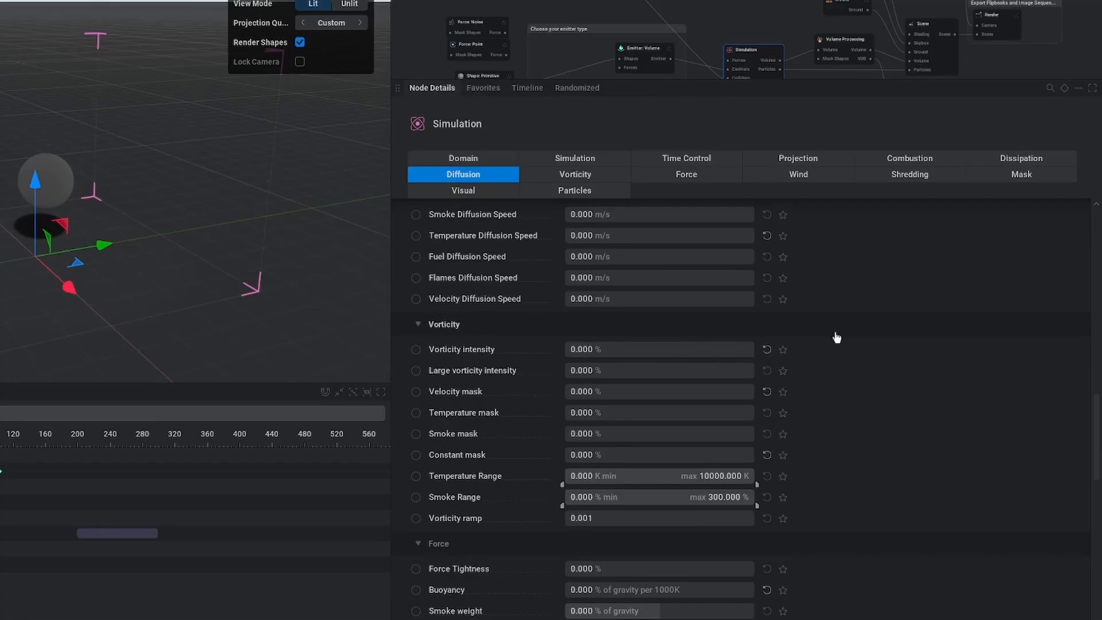
{"action": "scroll", "coordinate": [844, 408], "scroll_direction": "down", "scroll_amount": 3}
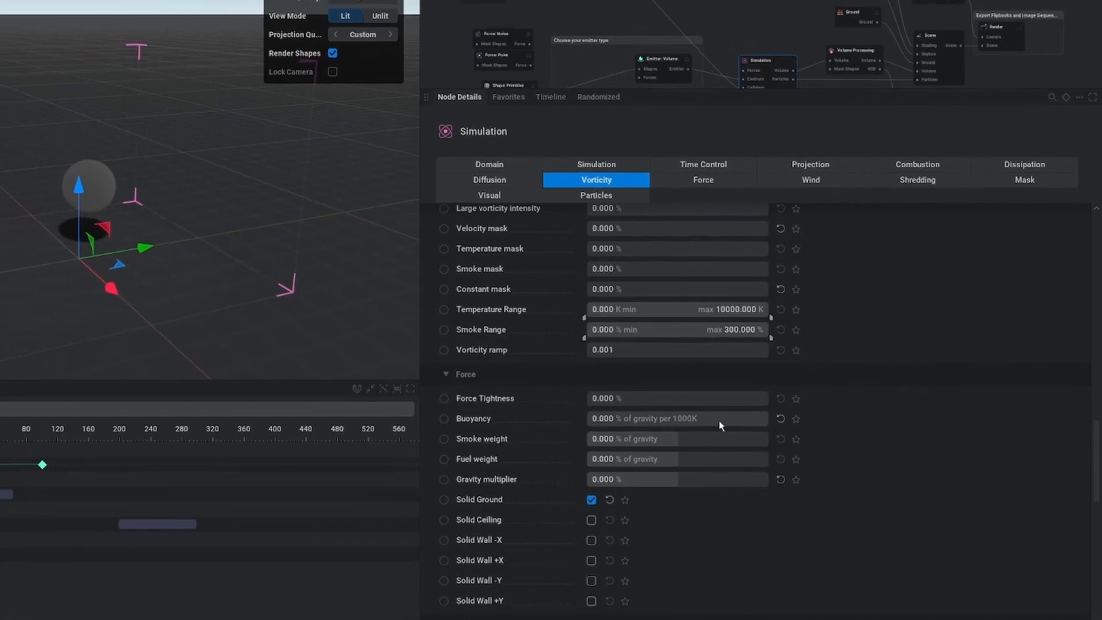
Return to the Emitter: Volume node and look over its visuals and activity settings.
{"action": "scroll", "coordinate": [740, 415], "scroll_direction": "down", "scroll_amount": 5}
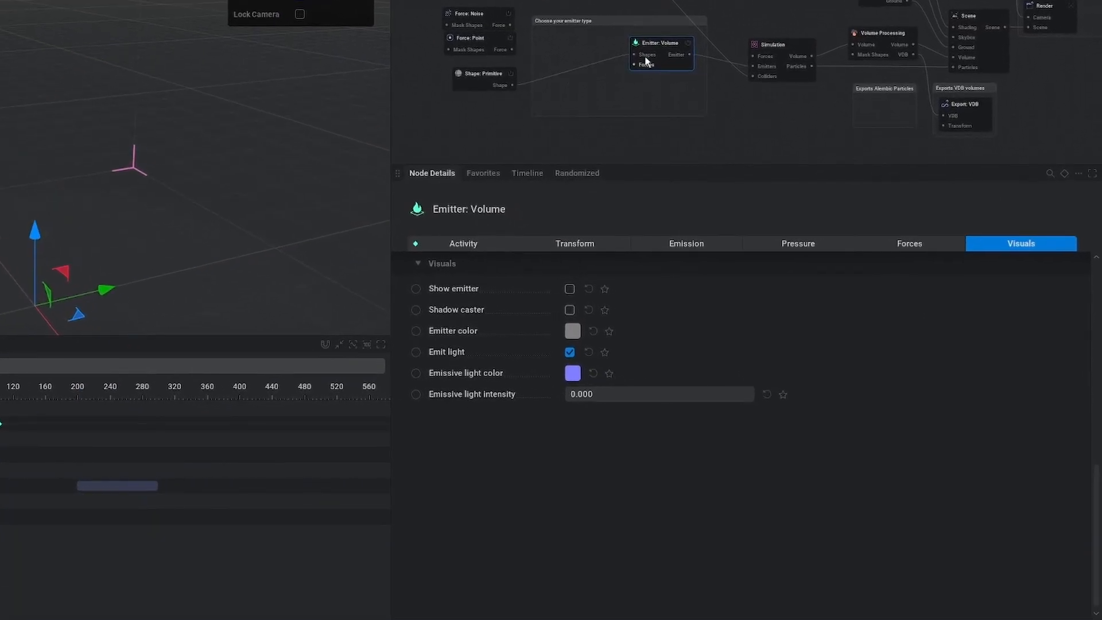
{"action": "left_click", "coordinate": [520, 249]}
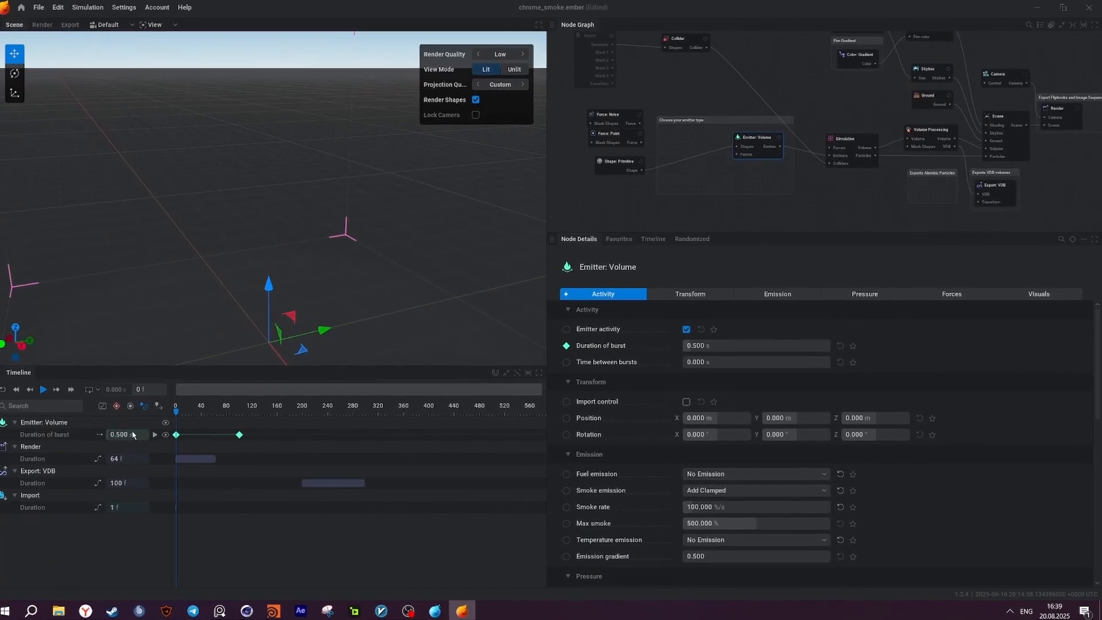
Preview the smoke without the collider, reset playback to frame 0, and enable the Import node again to show the mesh.
{"action": "key", "text": "space"}
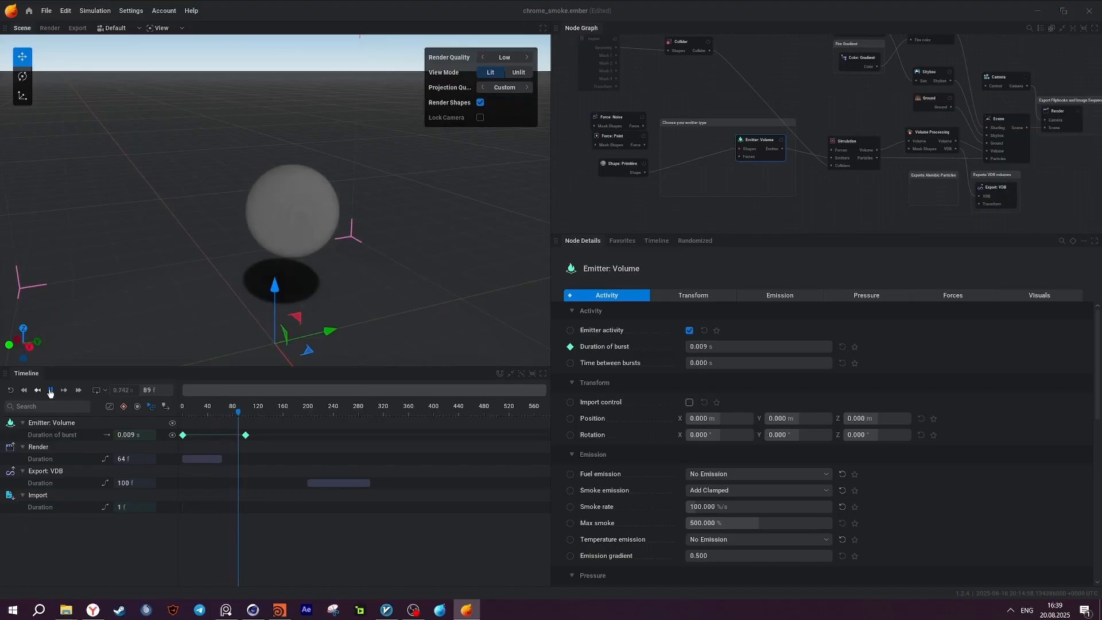
{"action": "left_click", "coordinate": [9, 391]}
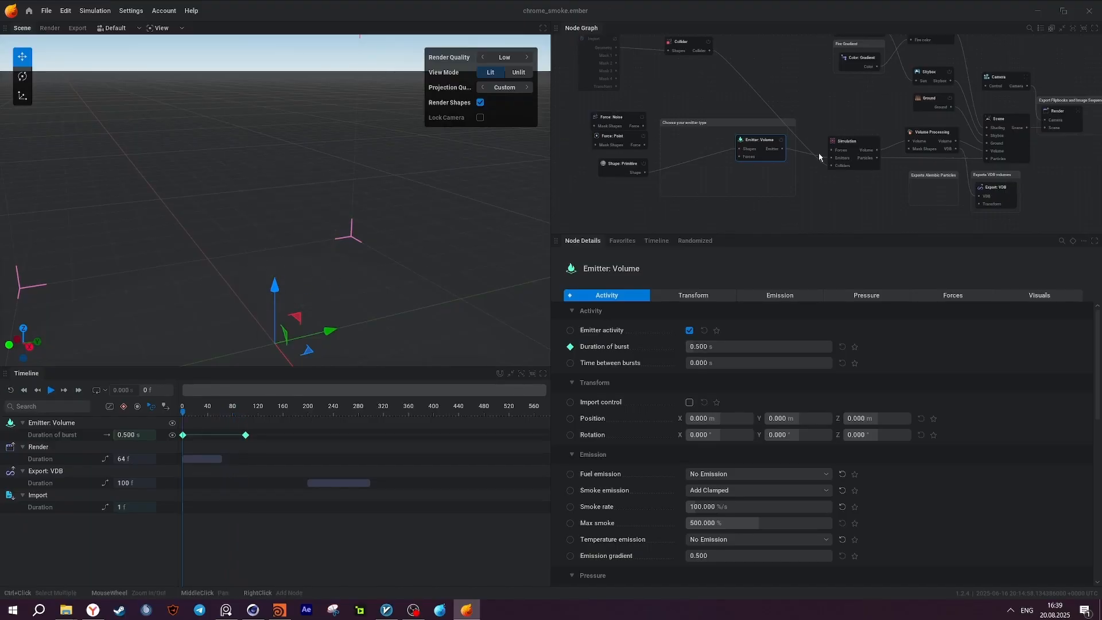
{"action": "middle_click_drag", "start_coordinate": [715, 180], "coordinate": [710, 177]}
{"action": "mouse_move", "coordinate": [688, 85]}
{"action": "middle_mouse_down"}
{"action": "mouse_move", "coordinate": [682, 102]}
{"action": "mouse_move", "coordinate": [666, 87]}
{"action": "mouse_move", "coordinate": [706, 94]}
{"action": "middle_mouse_up"}
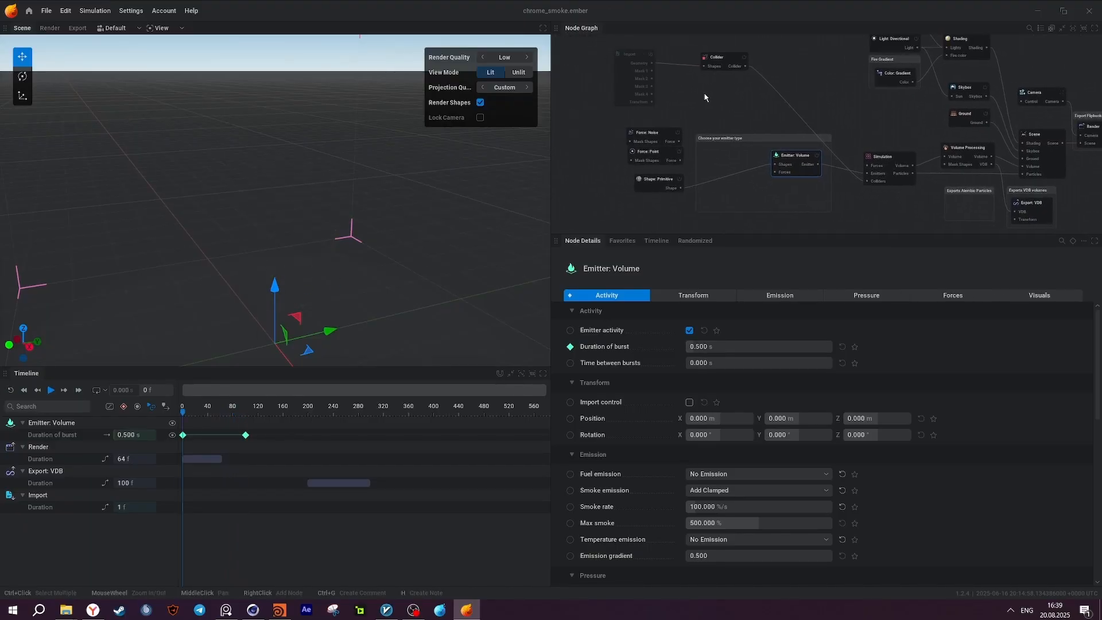
{"action": "left_click", "coordinate": [652, 60]}
{"action": "left_click", "coordinate": [652, 55]}
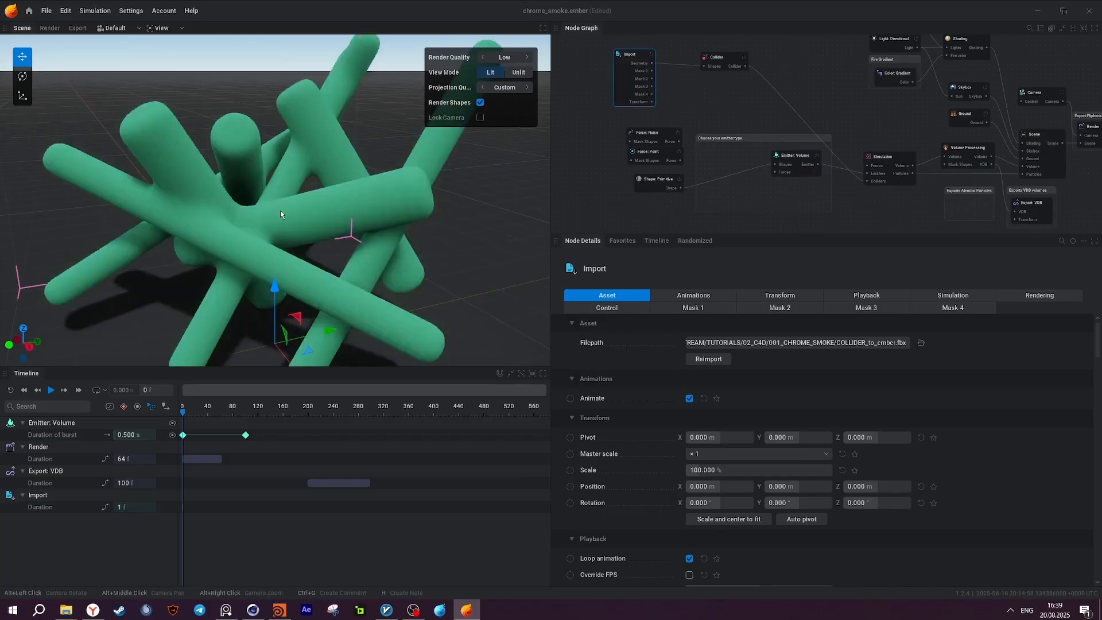
Look at the Import node's rendering settings and its albedo colour values without changing them.
{"action": "left_click", "coordinate": [1028, 296]}
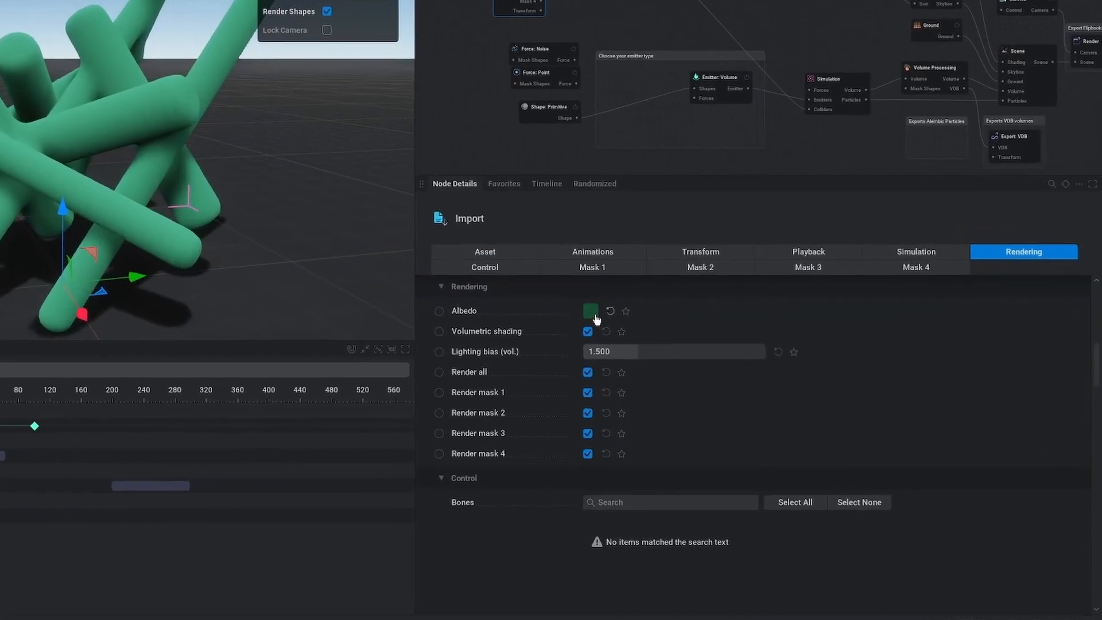
{"action": "left_click", "coordinate": [691, 342]}
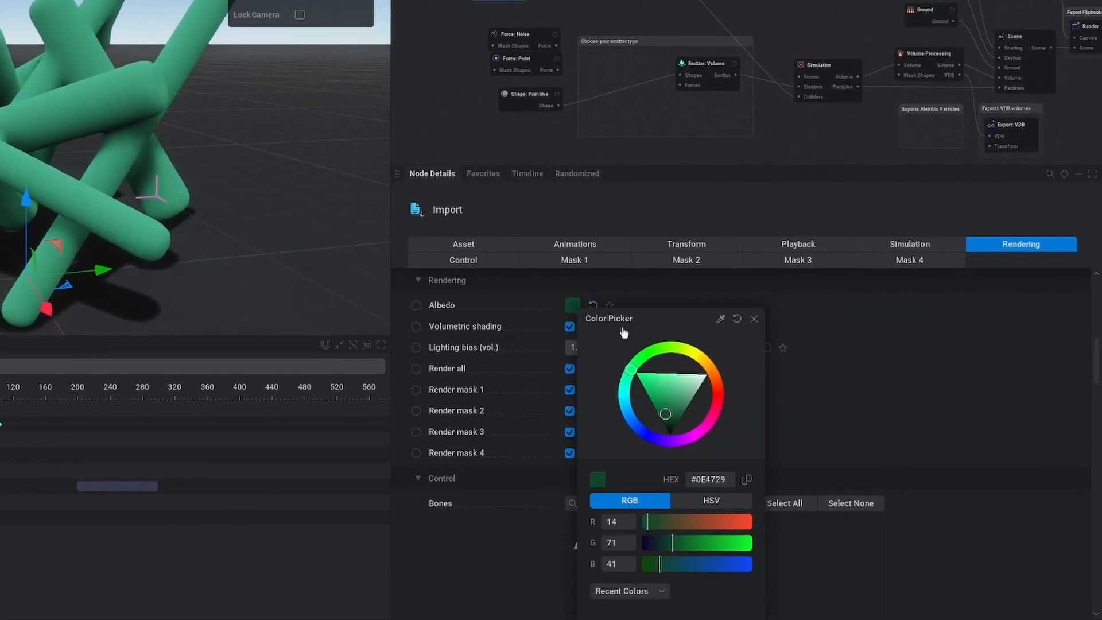
{"action": "left_click", "coordinate": [755, 320]}
Look over the available force node types and connect the Force: Noise node to the Forces input of Emitter: Volume.
{"action": "left_click", "coordinate": [517, 36]}
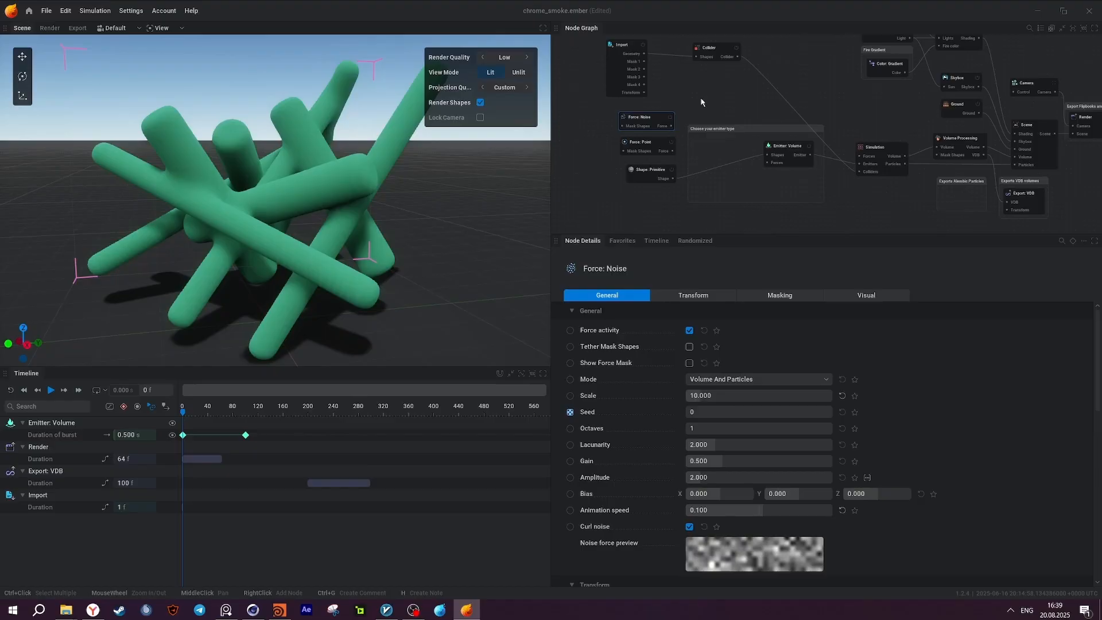
{"action": "right_click", "coordinate": [702, 102]}
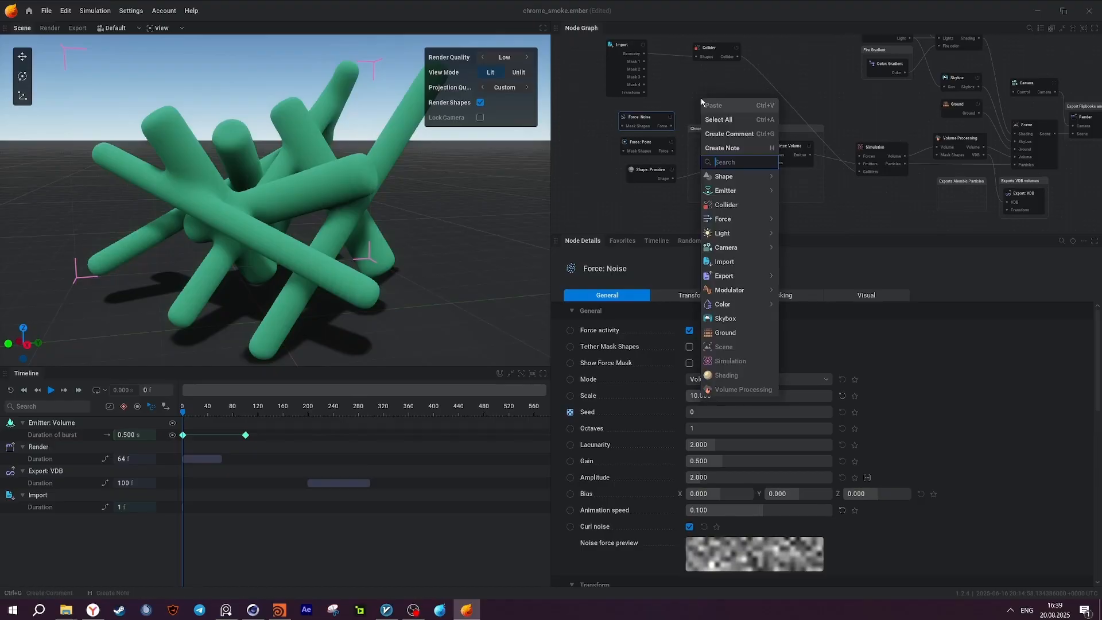
{"action": "mouse_move", "coordinate": [726, 177]}
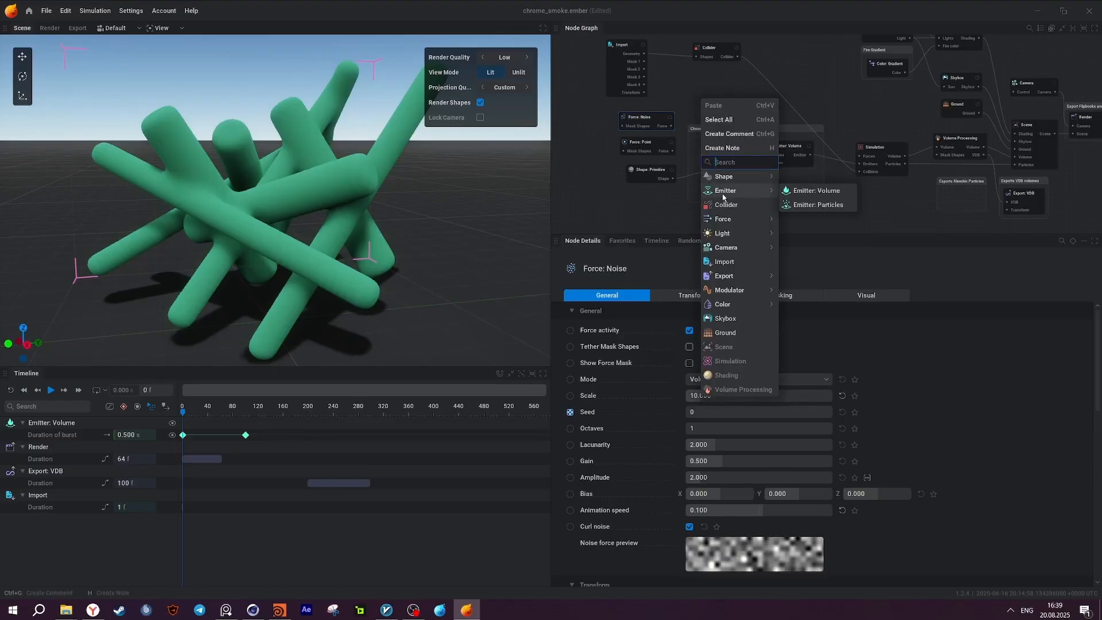
{"action": "mouse_move", "coordinate": [746, 219]}
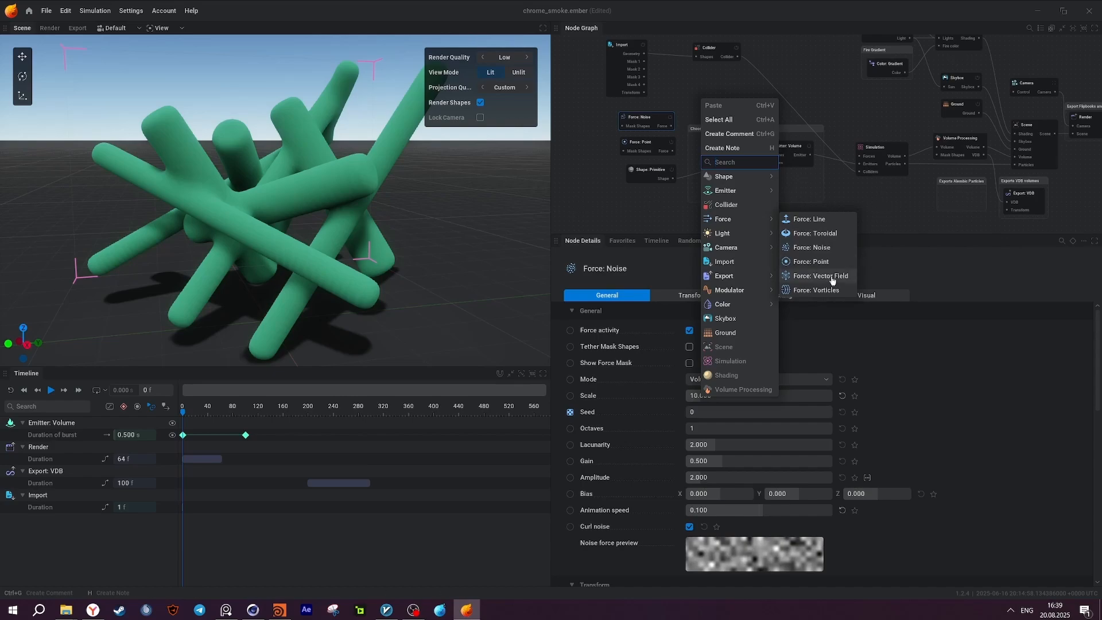
{"action": "key", "text": "Escape"}
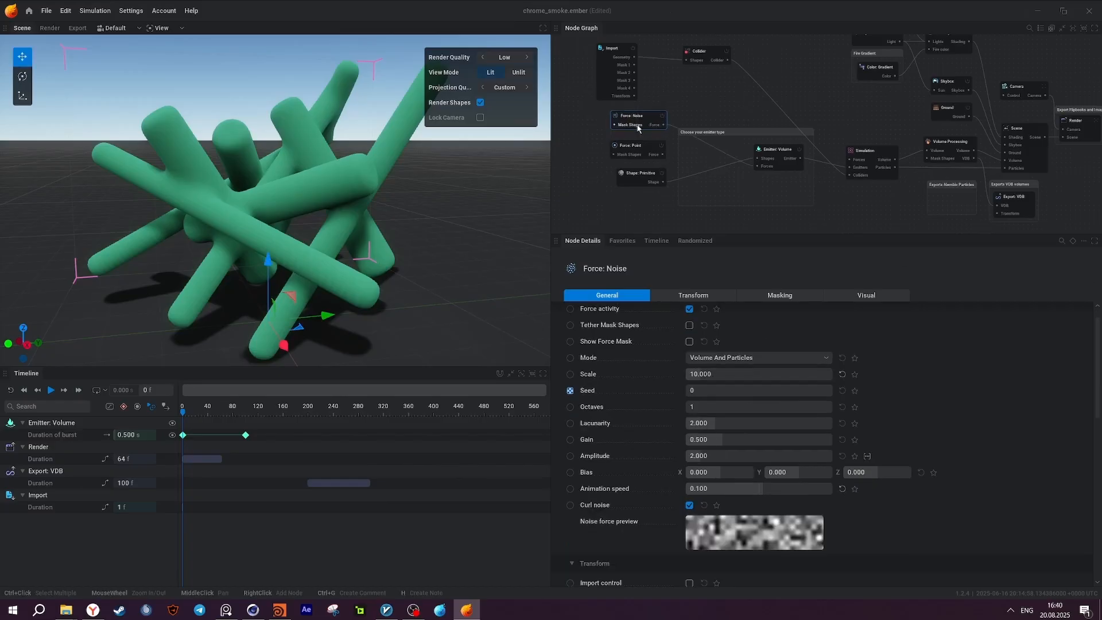
{"action": "left_click_drag", "start_coordinate": [644, 124], "coordinate": [638, 130]}
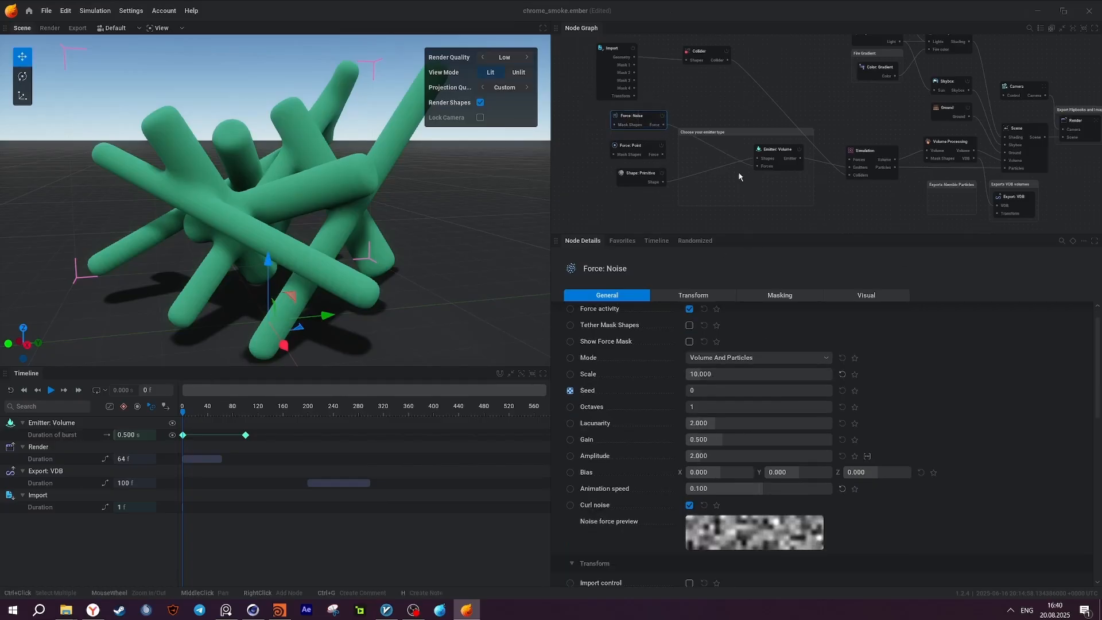
Turn off Render all on the Import node to hide the collider mesh and replay the simulation with the noise force.
{"action": "middle_click_drag", "start_coordinate": [685, 85], "coordinate": [720, 99]}
{"action": "left_click", "coordinate": [666, 66]}
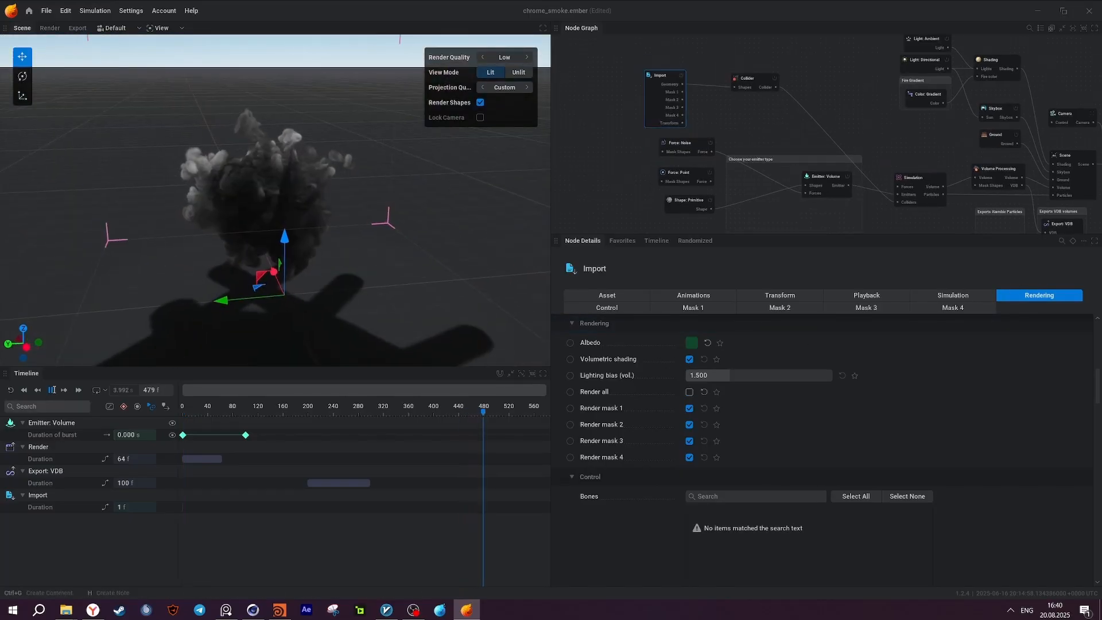
{"action": "left_click", "coordinate": [10, 391]}
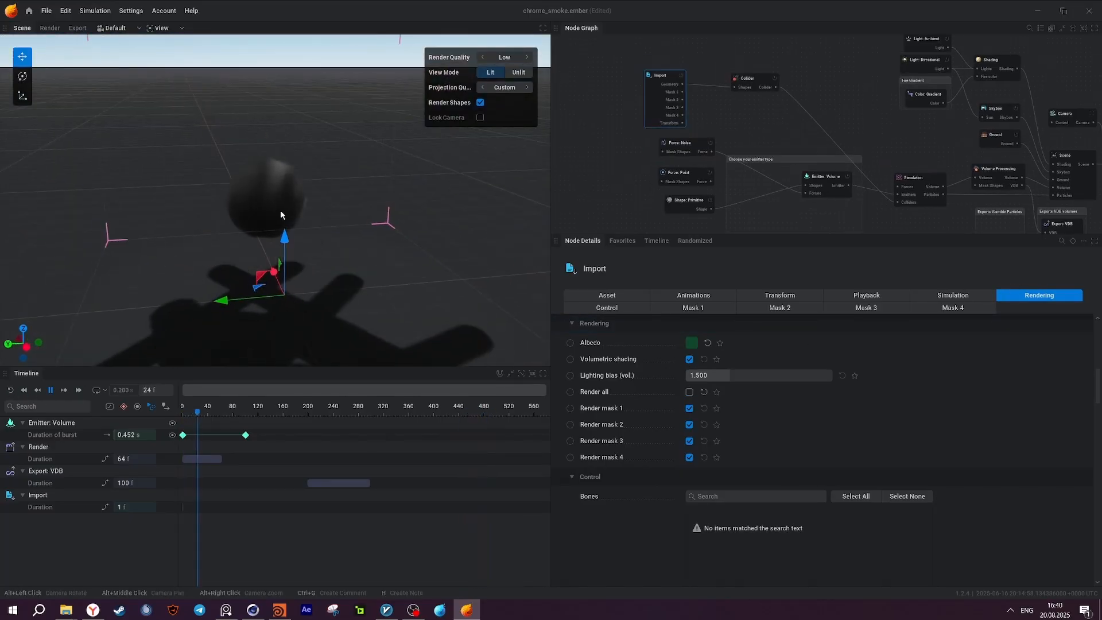
{"action": "middle_click_drag", "start_coordinate": [736, 151], "coordinate": [717, 131]}
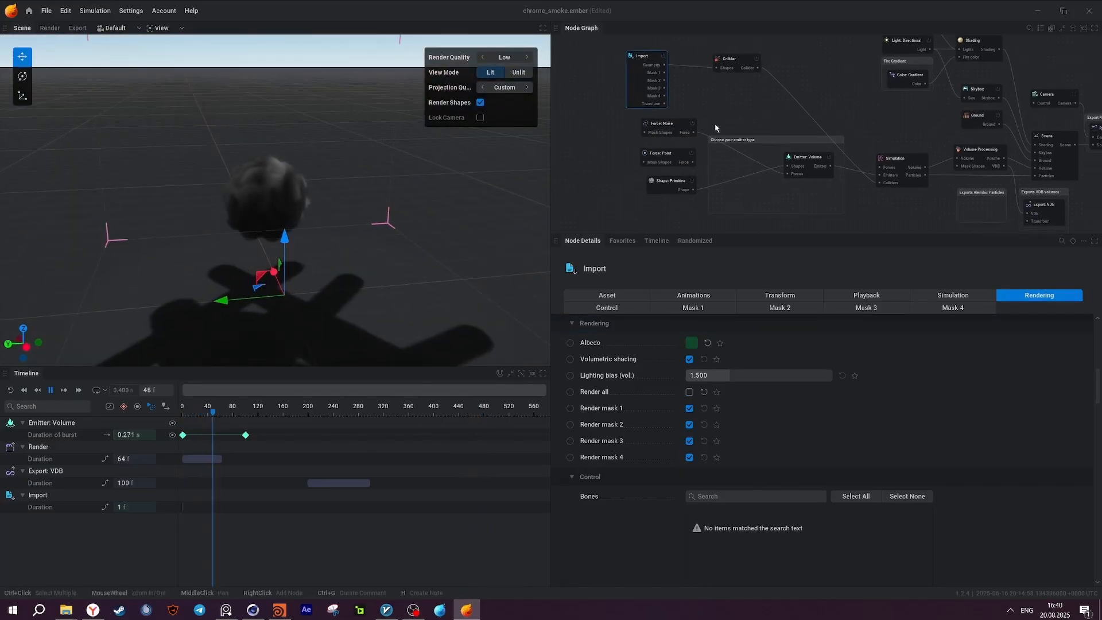
{"action": "left_click", "coordinate": [673, 128]}
{"action": "left_click_drag", "start_coordinate": [356, 230], "coordinate": [233, 245]}
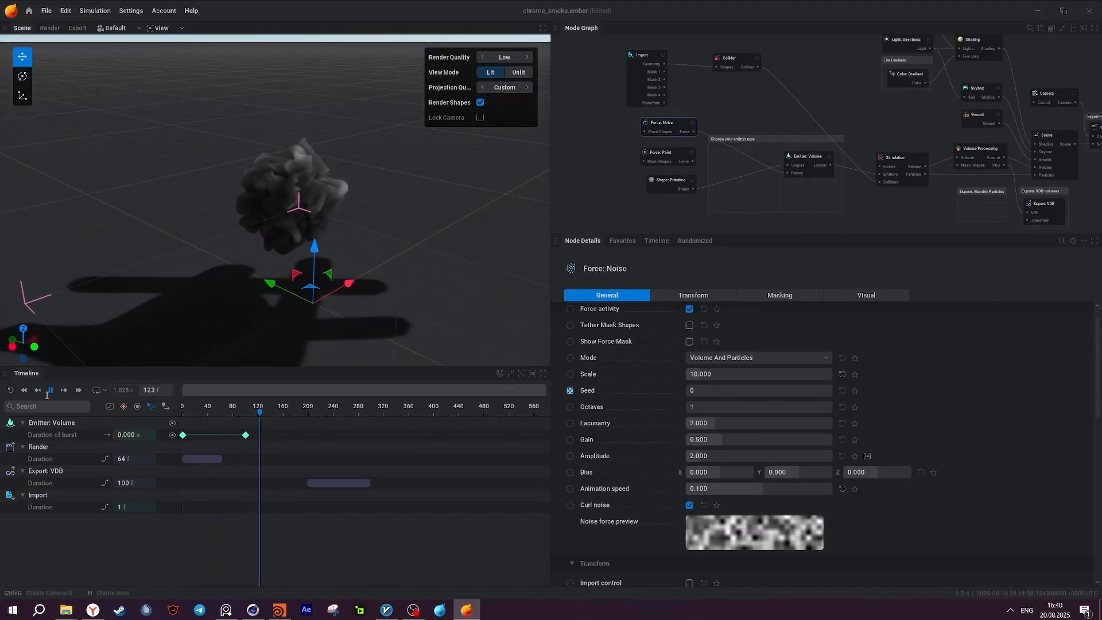
Connect the Force: Point node to the Forces input of Emitter: Volume and disable the Force: Noise node.
{"action": "left_click_drag", "start_coordinate": [693, 161], "coordinate": [788, 173]}
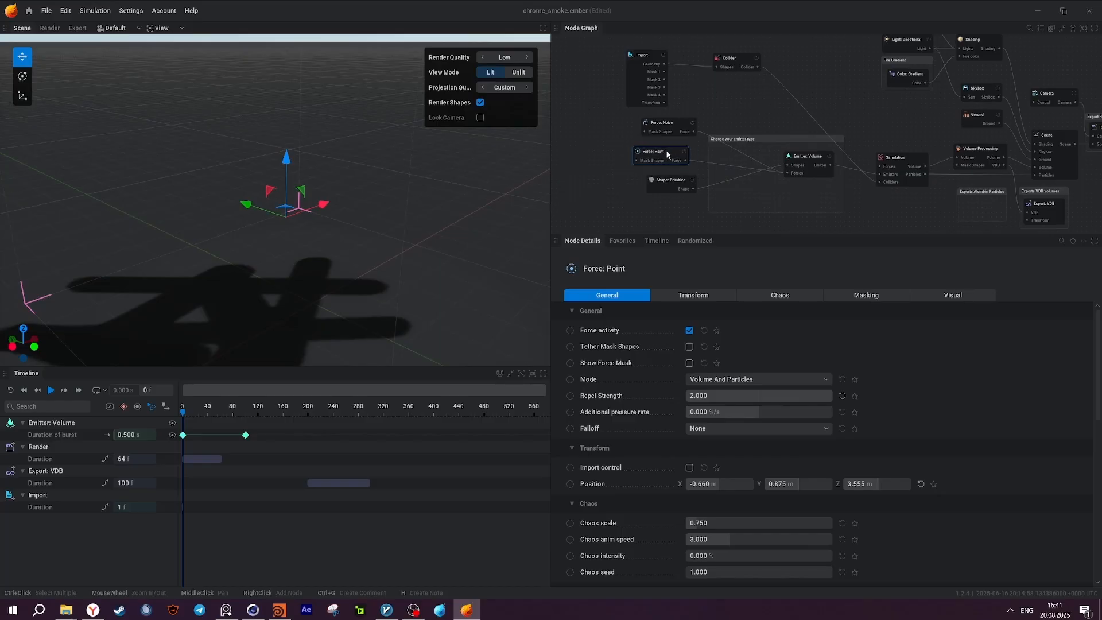
{"action": "left_click", "coordinate": [693, 122]}
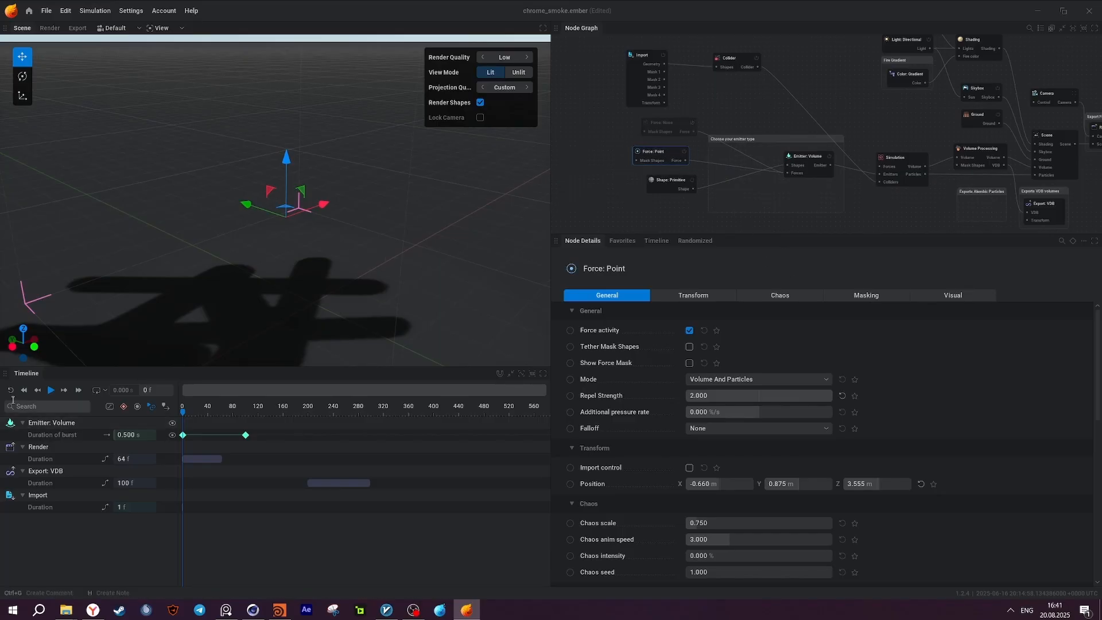
Play the simulation and examine the smoke driven only by the point force from several angles.
{"action": "left_click", "coordinate": [50, 391]}
{"action": "middle_click_drag", "start_coordinate": [375, 244], "coordinate": [404, 207]}
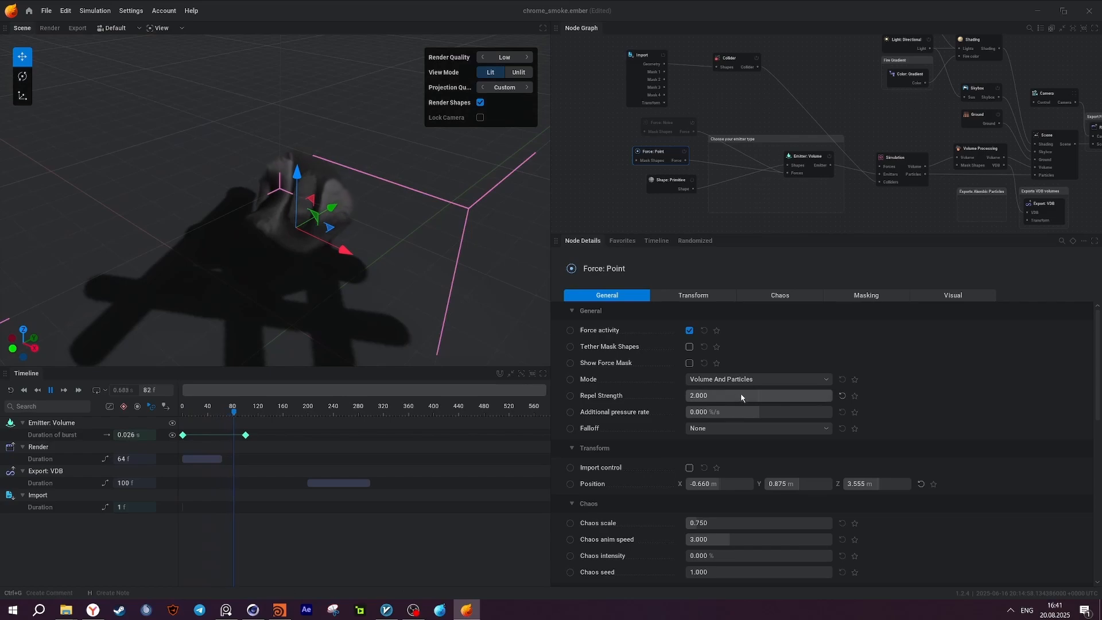
{"action": "middle_click_drag", "start_coordinate": [290, 267], "coordinate": [325, 226]}
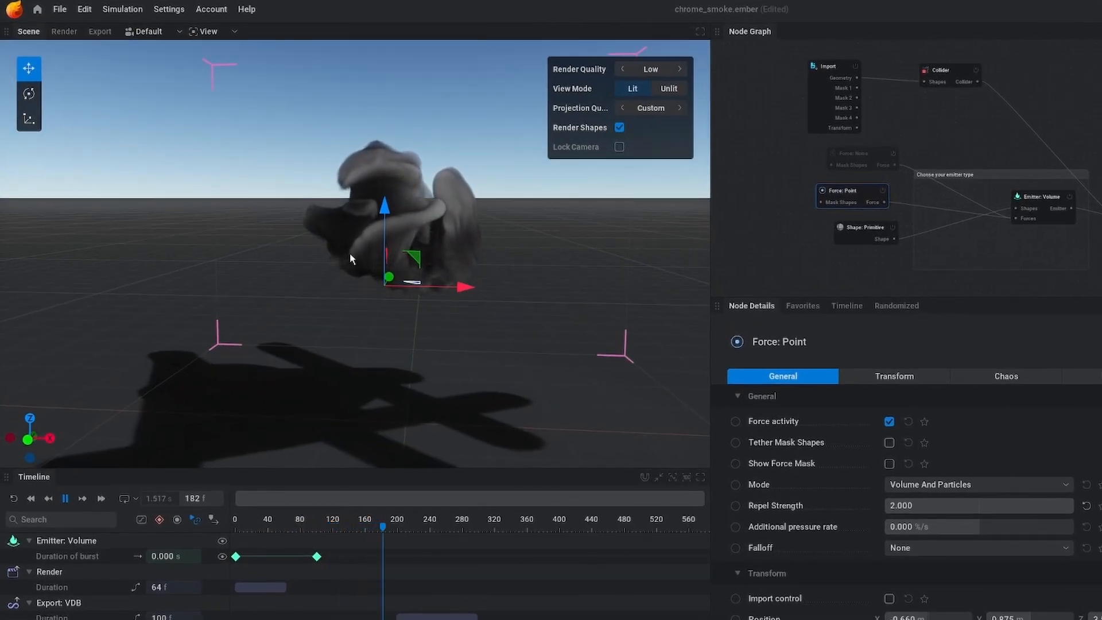
{"action": "middle_click_drag", "start_coordinate": [352, 254], "coordinate": [396, 232]}
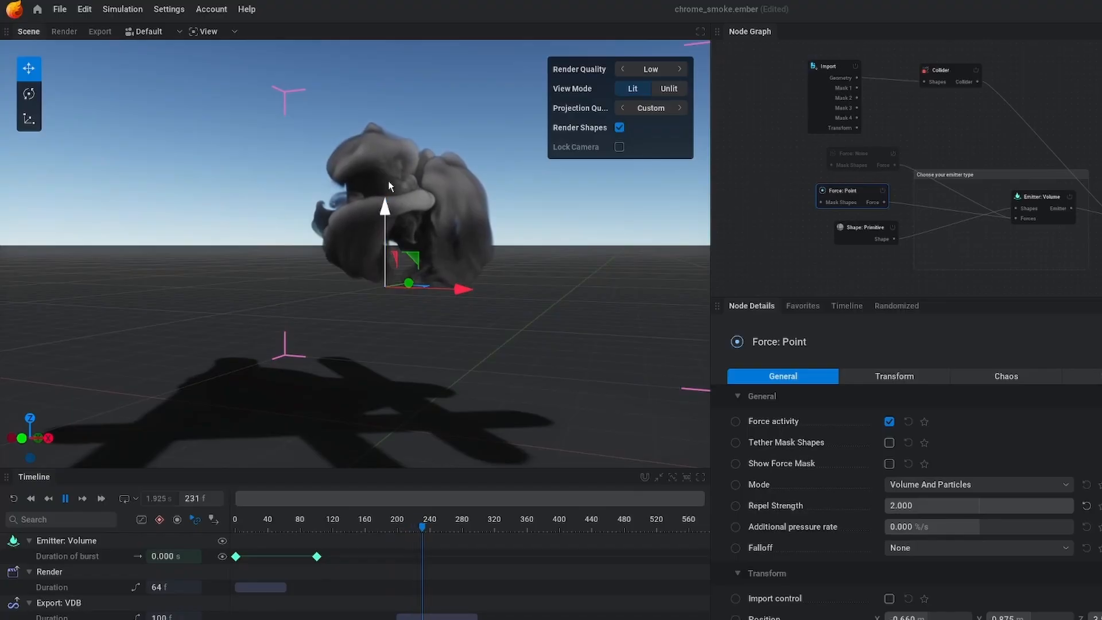
Try moving the Force: Point straight up above the smoke, replay the simulation, and undo the move.
{"action": "left_click_drag", "start_coordinate": [388, 180], "coordinate": [394, 70]}
{"action": "left_click", "coordinate": [15, 499]}
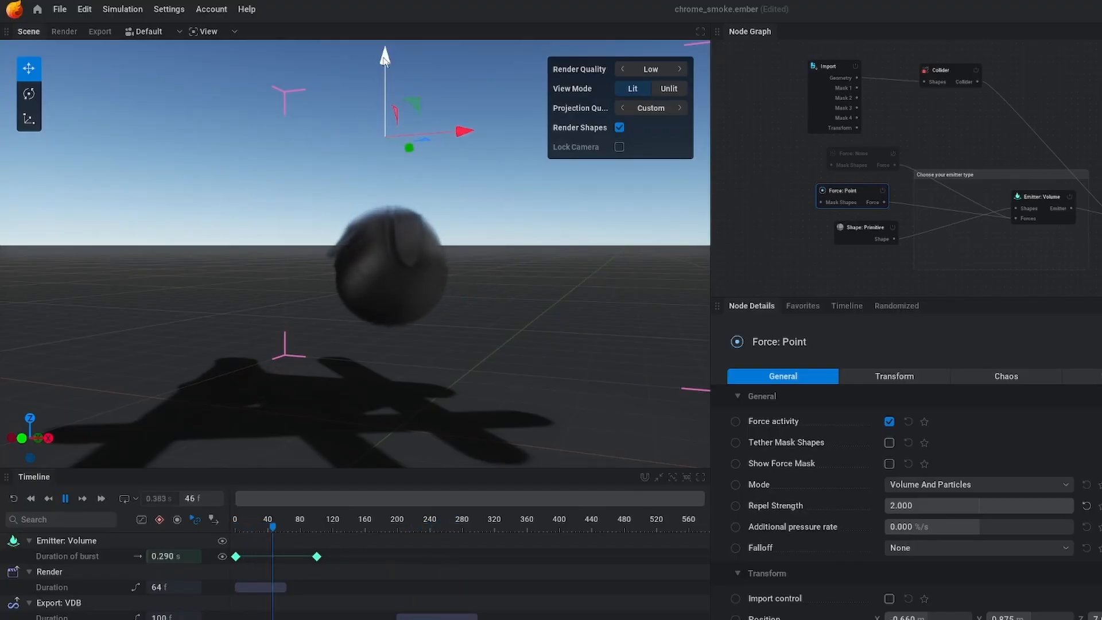
{"action": "key", "text": "ctrl+z"}
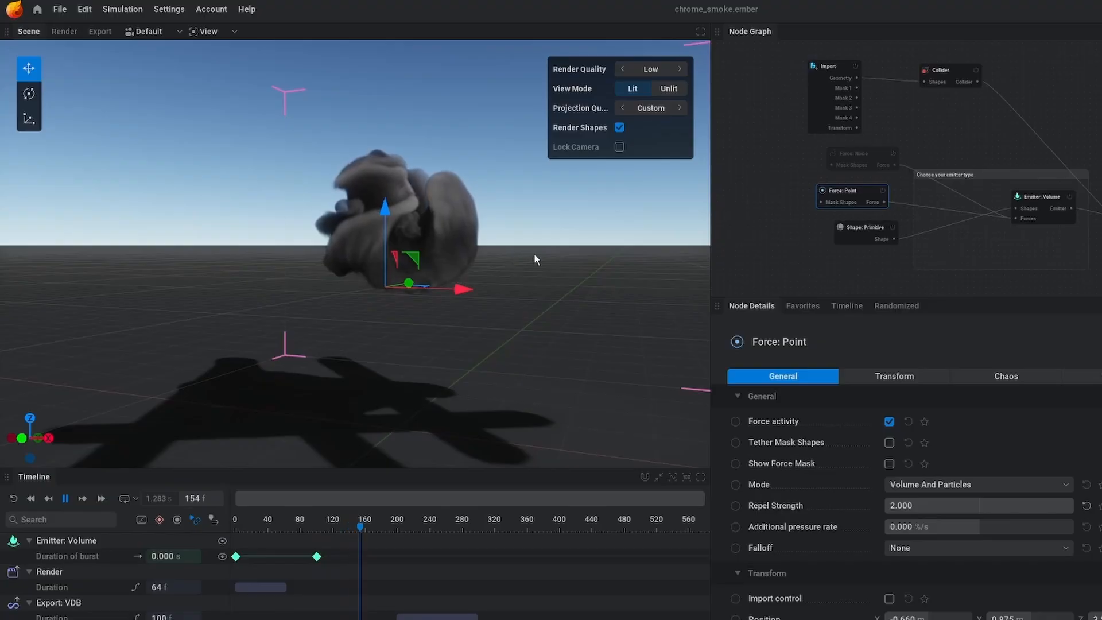
{"action": "left_click_drag", "start_coordinate": [534, 253], "coordinate": [402, 170]}
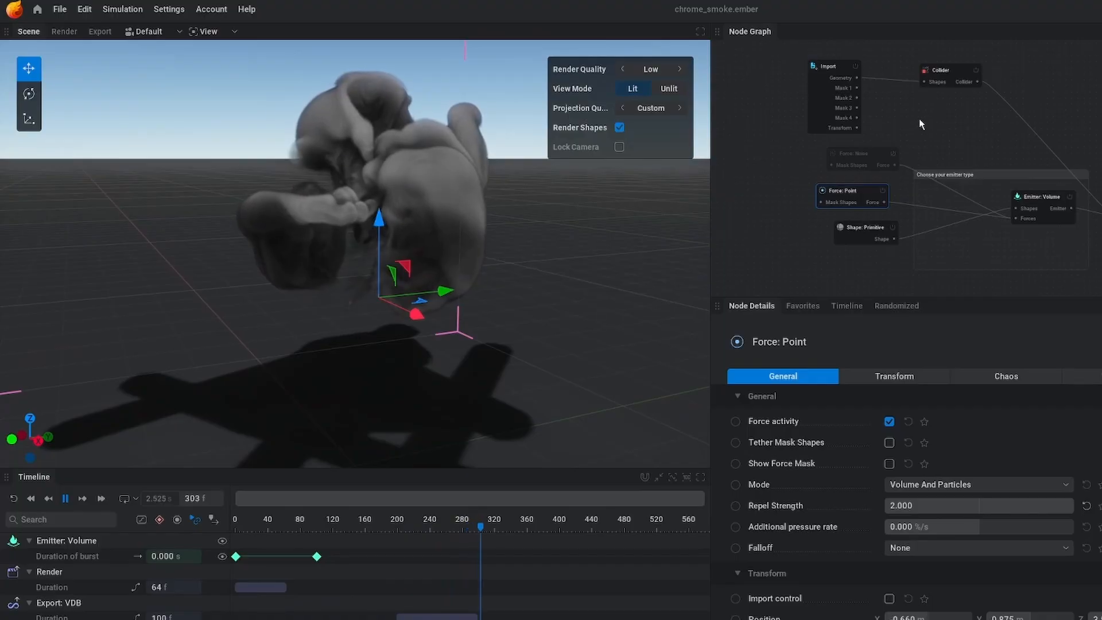
Enable the Force: Noise node again and replay the simulation with both the noise and point forces.
{"action": "middle_click_drag", "start_coordinate": [919, 121], "coordinate": [915, 124]}
{"action": "left_click", "coordinate": [890, 158]}
{"action": "left_click", "coordinate": [13, 499]}
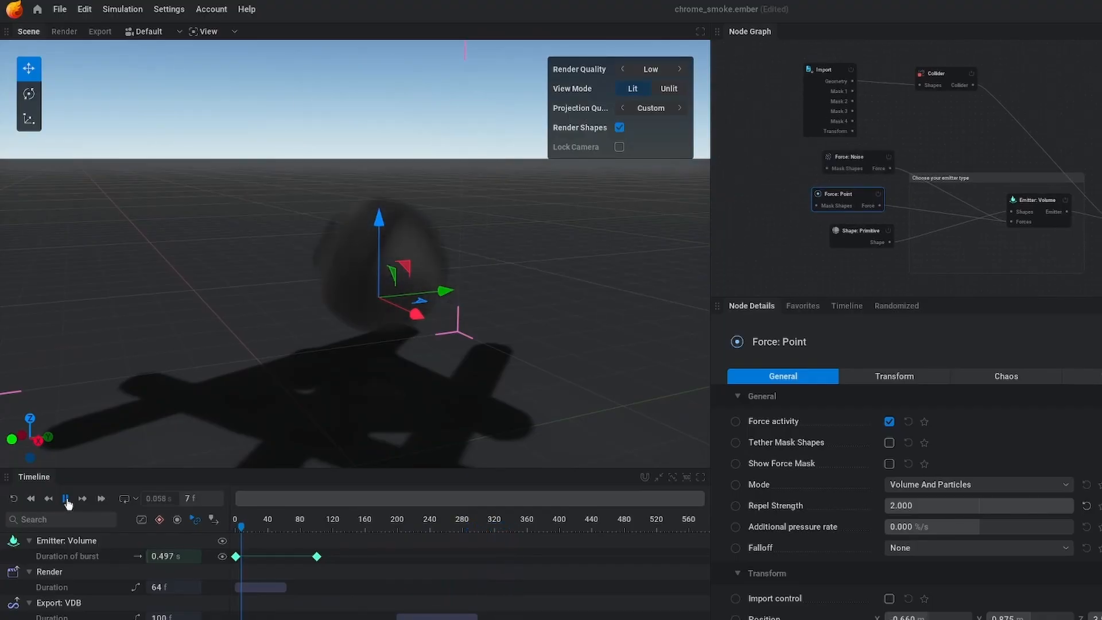
{"action": "scroll", "coordinate": [398, 250], "scroll_direction": "down", "scroll_amount": 1}
{"action": "left_click_drag", "start_coordinate": [398, 251], "coordinate": [423, 248]}
Turn Render all back on for the Import node and pause playback to inspect the smoke around the collider mesh.
{"action": "left_click", "coordinate": [837, 69]}
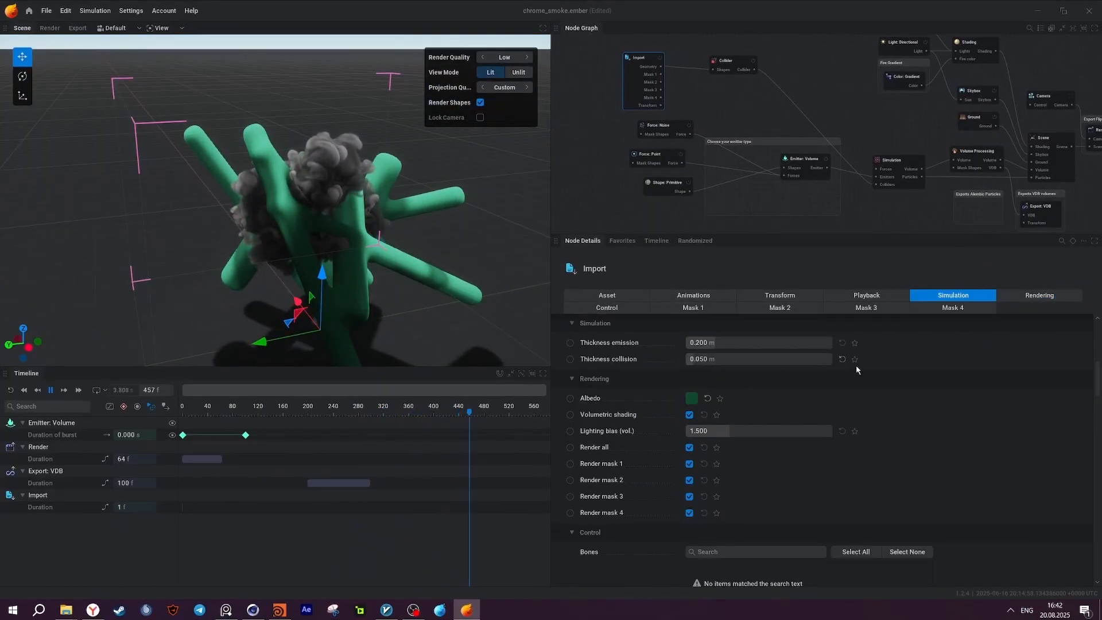
{"action": "left_click", "coordinate": [52, 391]}
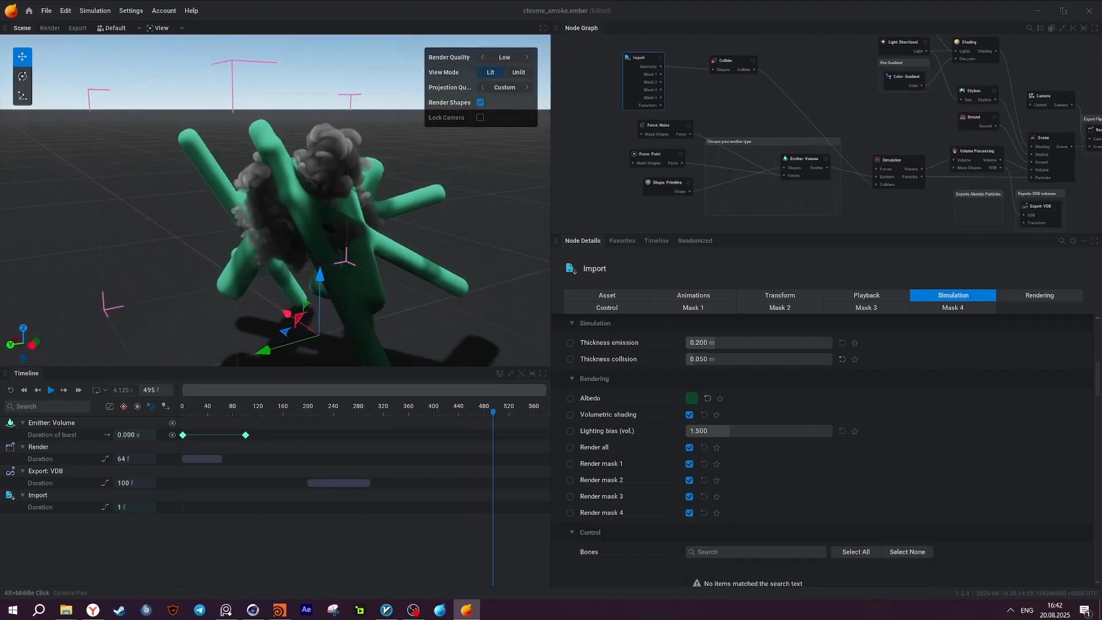
{"action": "right_click_drag", "start_coordinate": [253, 201], "coordinate": [270, 195], "text": "alt"}
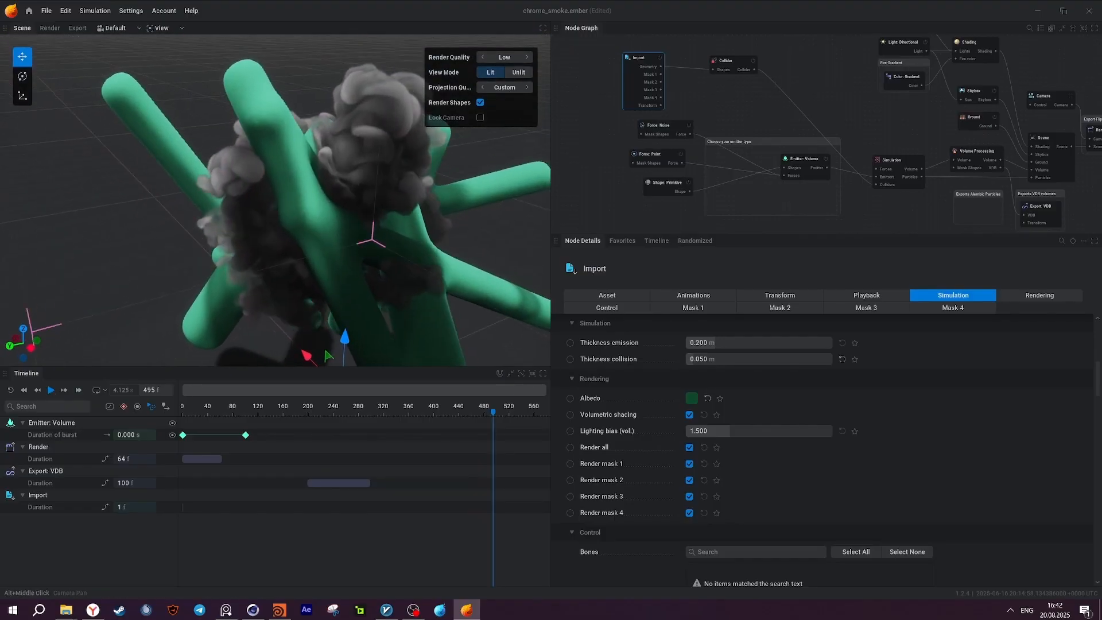
{"action": "left_click_drag", "start_coordinate": [190, 190], "coordinate": [338, 178], "text": "alt"}
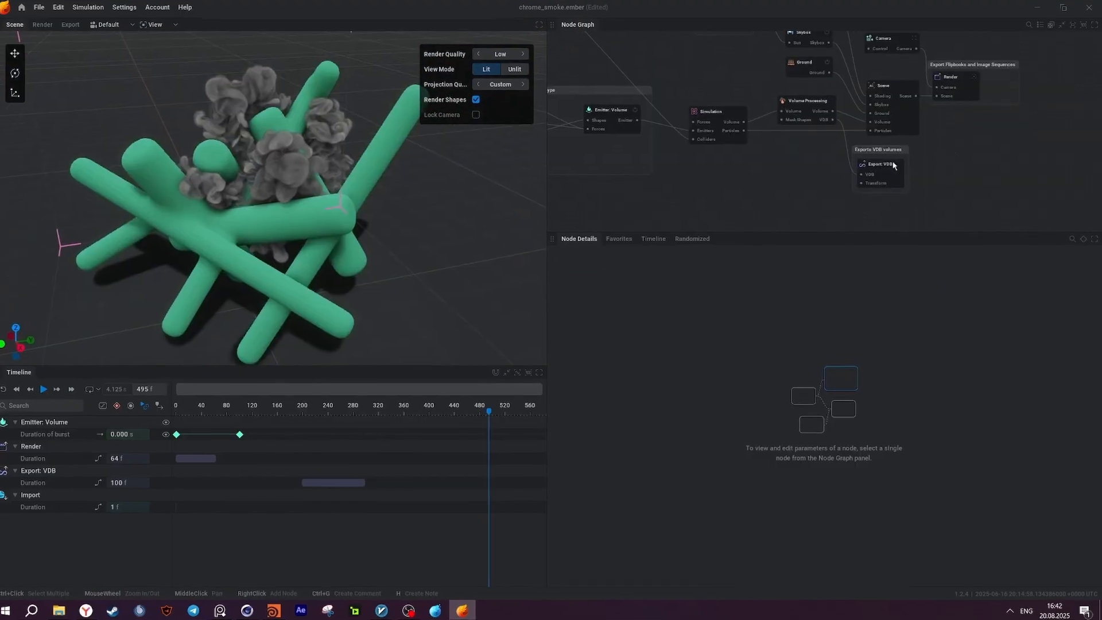
Review the Export: VDB node's settings and export the smoke density as a VDB sequence of 100 frames starting at frame 200.
{"action": "left_click", "coordinate": [893, 165]}
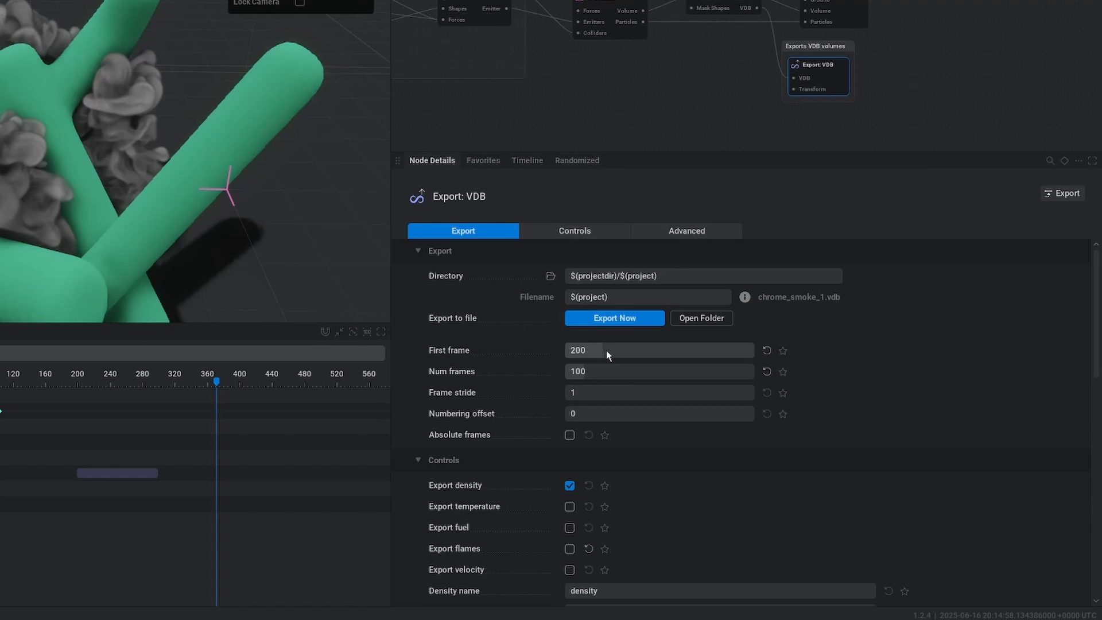
{"action": "mouse_move", "coordinate": [467, 374]}
{"action": "scroll", "coordinate": [608, 344], "scroll_direction": "down", "scroll_amount": 3}
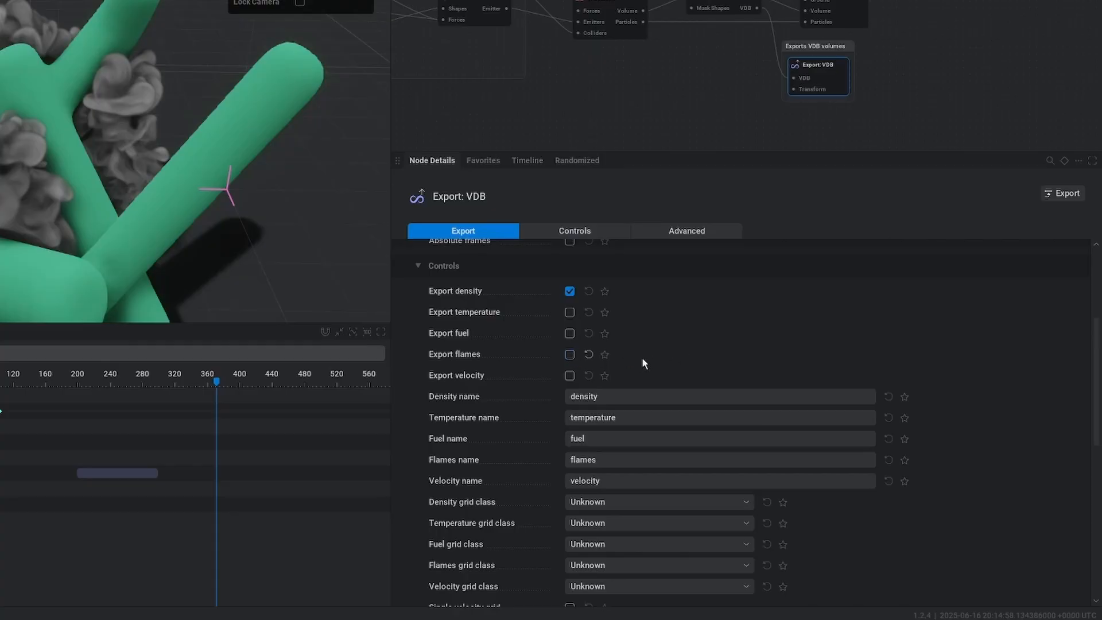
{"action": "scroll", "coordinate": [713, 412], "scroll_direction": "down", "scroll_amount": 4}
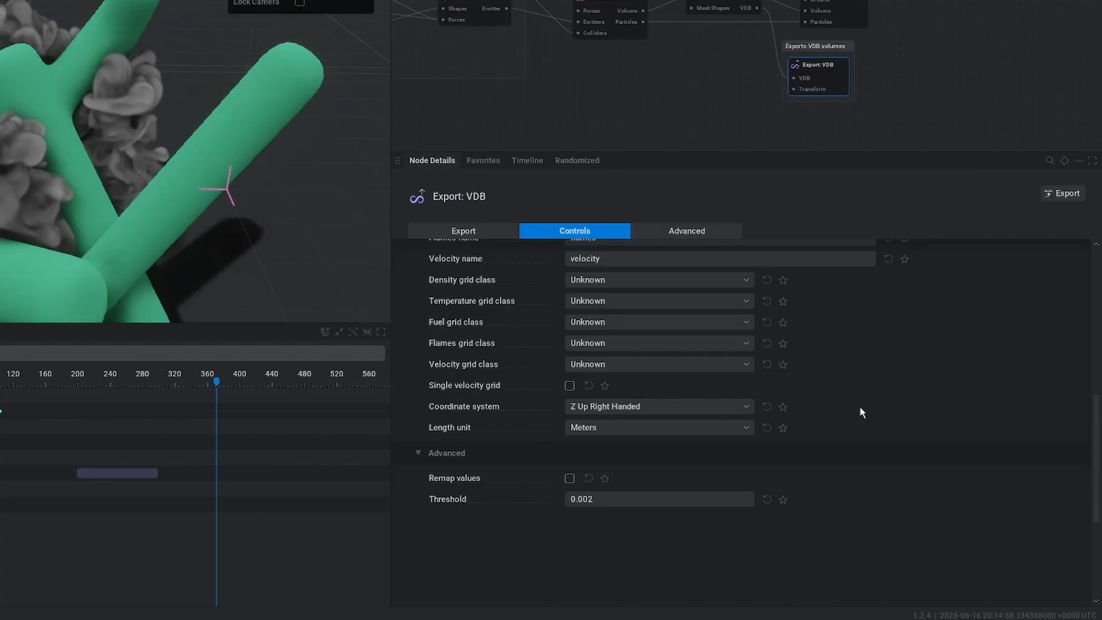
{"action": "left_click_drag", "start_coordinate": [287, 195], "coordinate": [37, 158]}
{"action": "scroll", "coordinate": [911, 373], "scroll_direction": "up", "scroll_amount": 3}
{"action": "scroll", "coordinate": [926, 383], "scroll_direction": "up", "scroll_amount": 4}
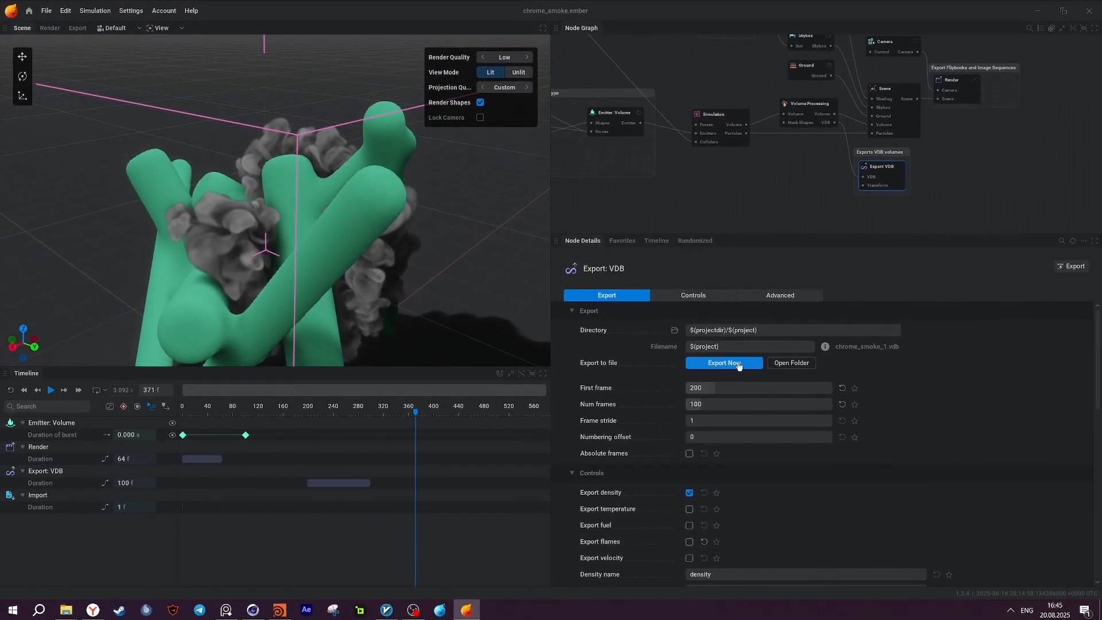
{"action": "left_click", "coordinate": [739, 365]}
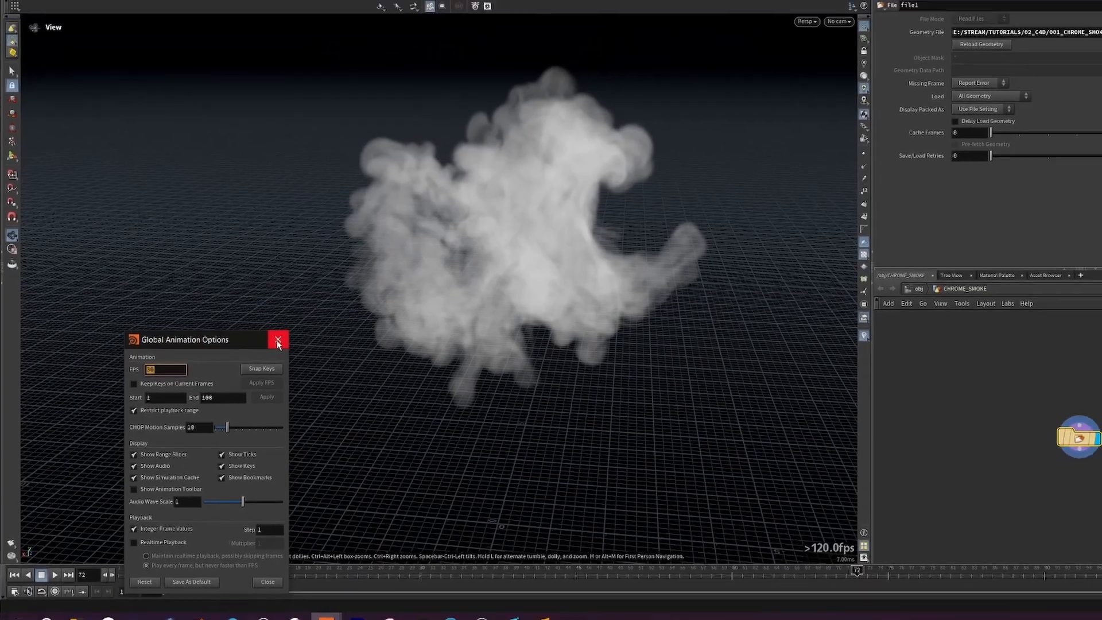
In Houdini, close the Global Animation Options and check the chrome_smoke_$F.vdb sequence used as the file1 node's geometry file.
{"action": "left_click", "coordinate": [308, 322]}
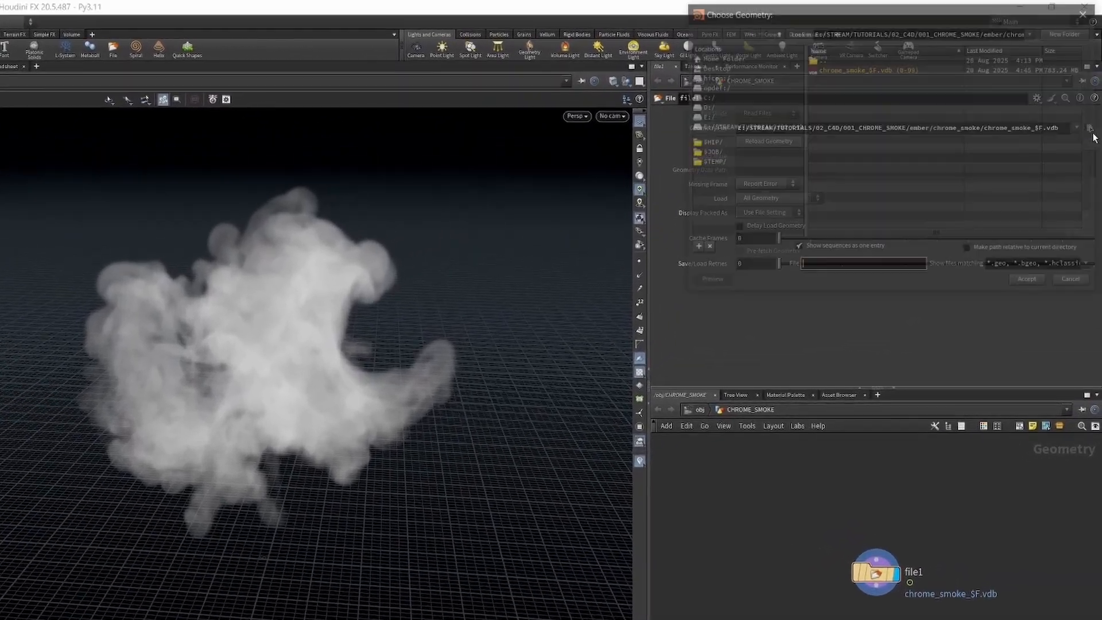
{"action": "left_click", "coordinate": [1092, 103]}
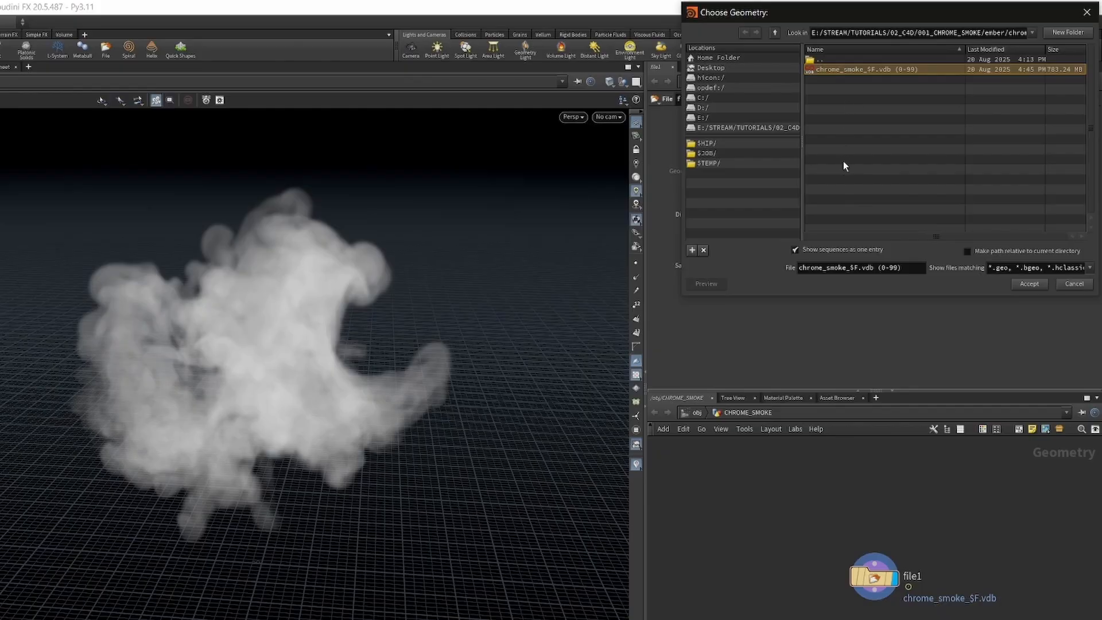
{"action": "left_click", "coordinate": [1087, 12]}
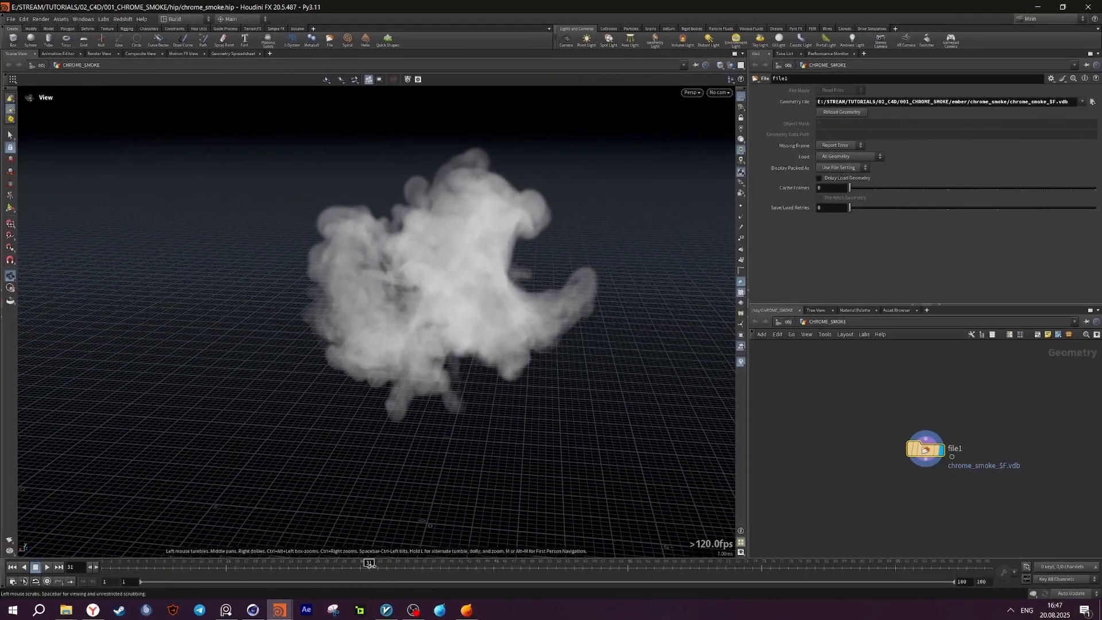
Add an Unpack node below file1, wire file1 into it and set it as the displayed node.
{"action": "mouse_move", "coordinate": [371, 563]}
{"action": "left_mouse_down"}
{"action": "mouse_move", "coordinate": [12, 573]}
{"action": "mouse_move", "coordinate": [735, 566]}
{"action": "left_mouse_up"}
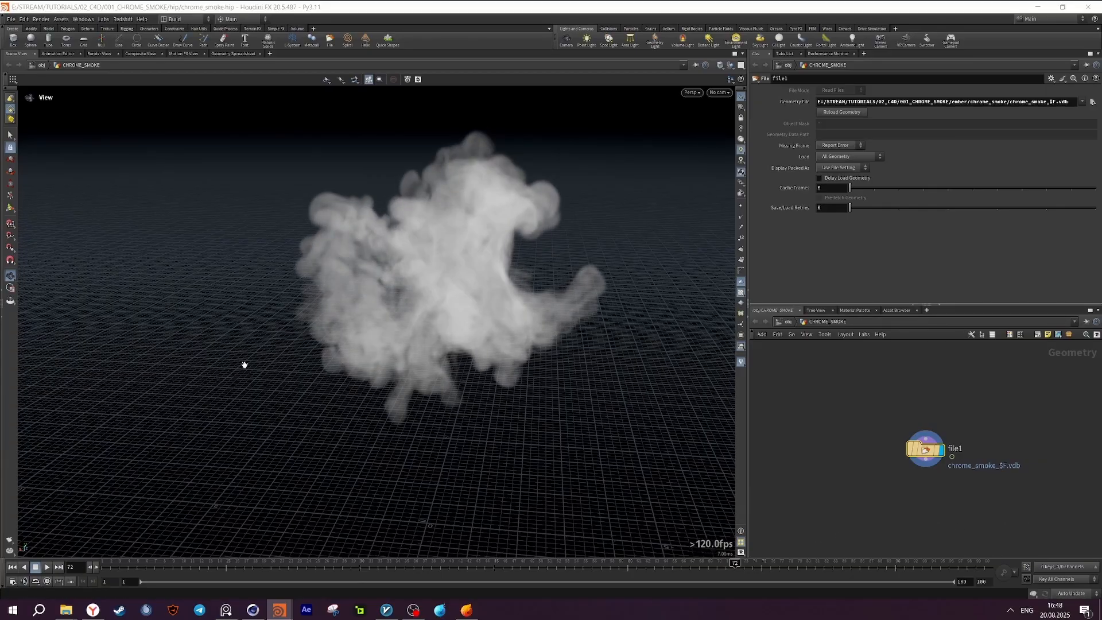
{"action": "key", "text": "Tab"}
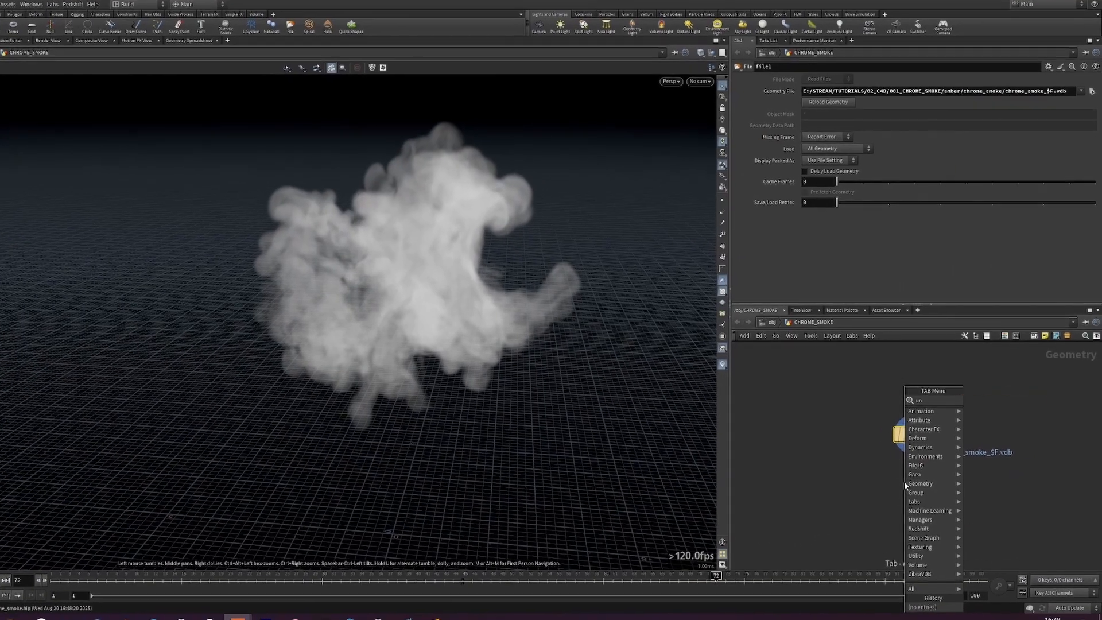
{"action": "type", "text": "unp"}
{"action": "key", "text": "Return"}
{"action": "left_click", "coordinate": [914, 473]}
{"action": "left_click_drag", "start_coordinate": [923, 440], "coordinate": [913, 466]}
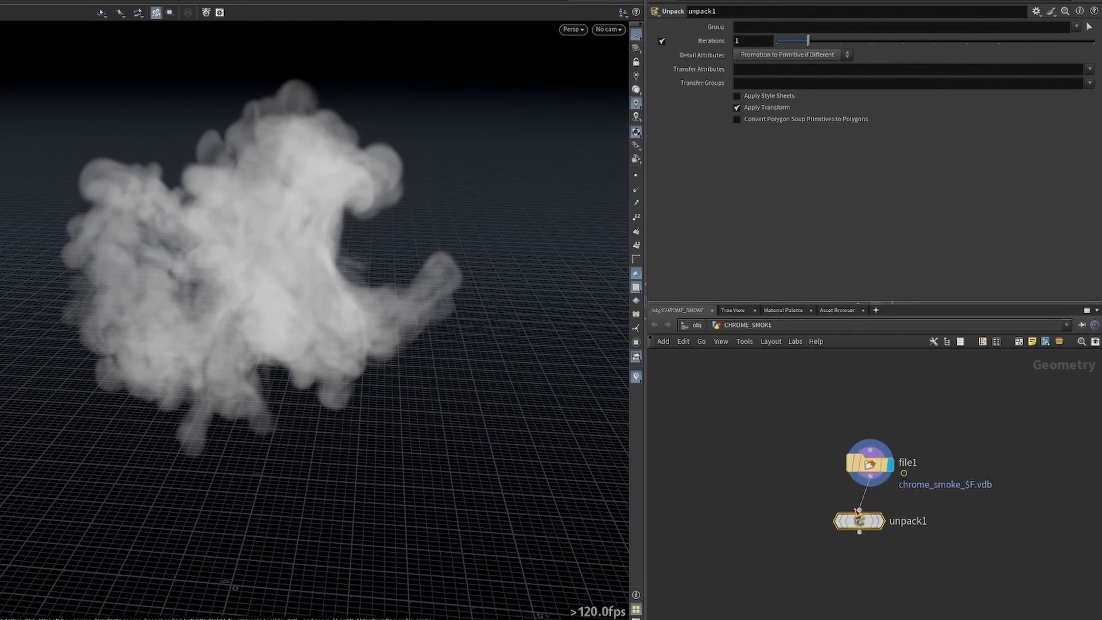
{"action": "left_click", "coordinate": [882, 521]}
Add a Volume Wrangle node after unpack1, connect it to unpack1's output and display it.
{"action": "middle_click", "coordinate": [878, 460]}
{"action": "key", "text": "Tab"}
{"action": "type", "text": "volum"}
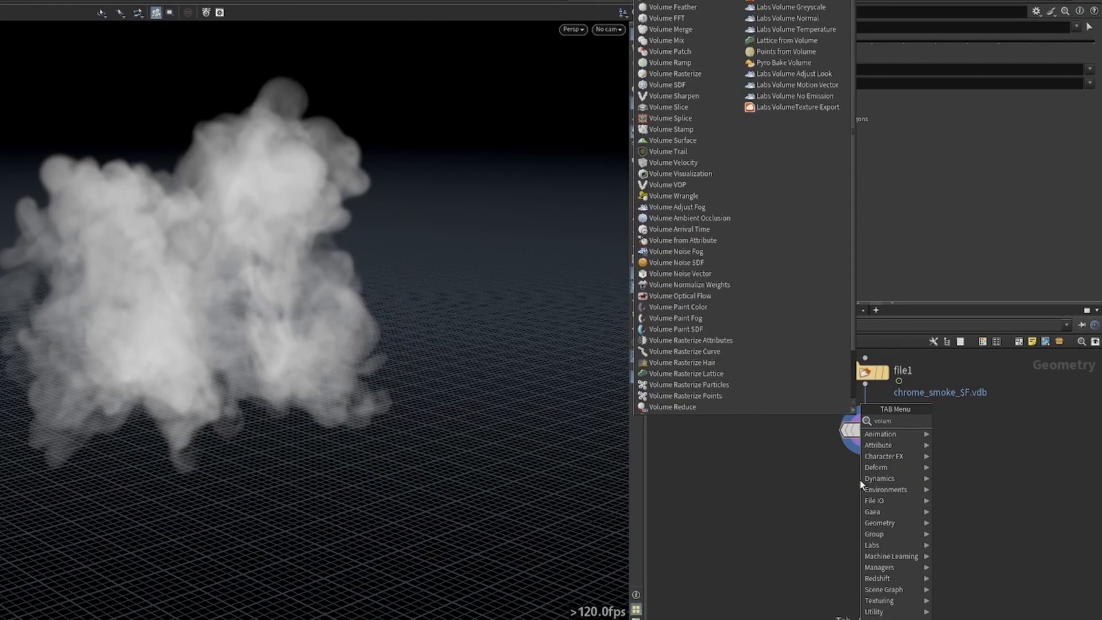
{"action": "type", "text": "ewr"}
{"action": "key", "text": "Return"}
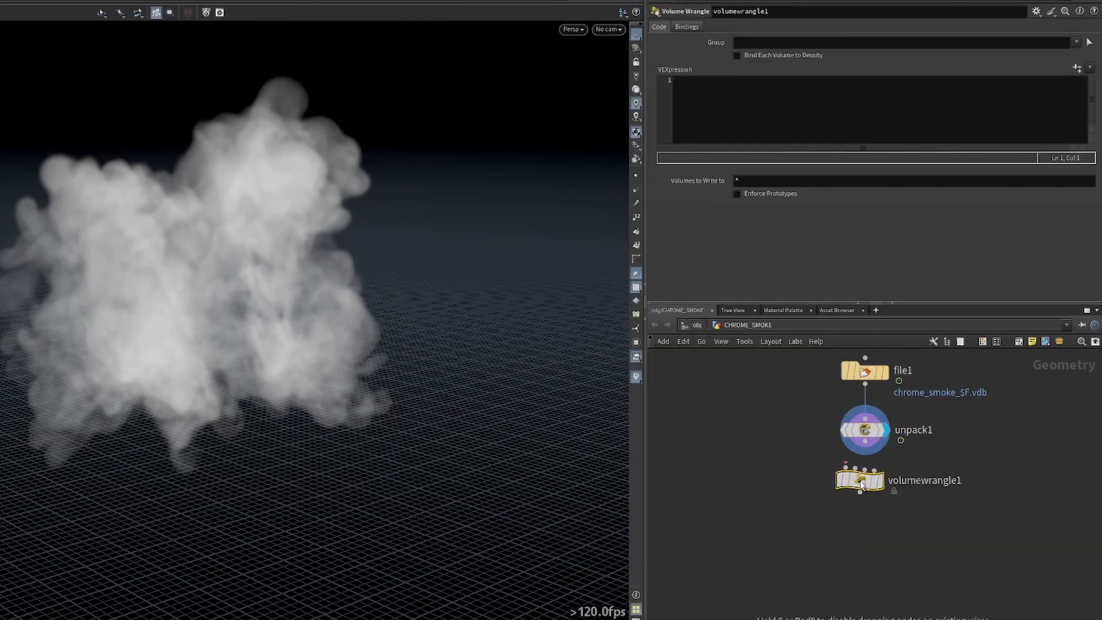
{"action": "left_click", "coordinate": [861, 481]}
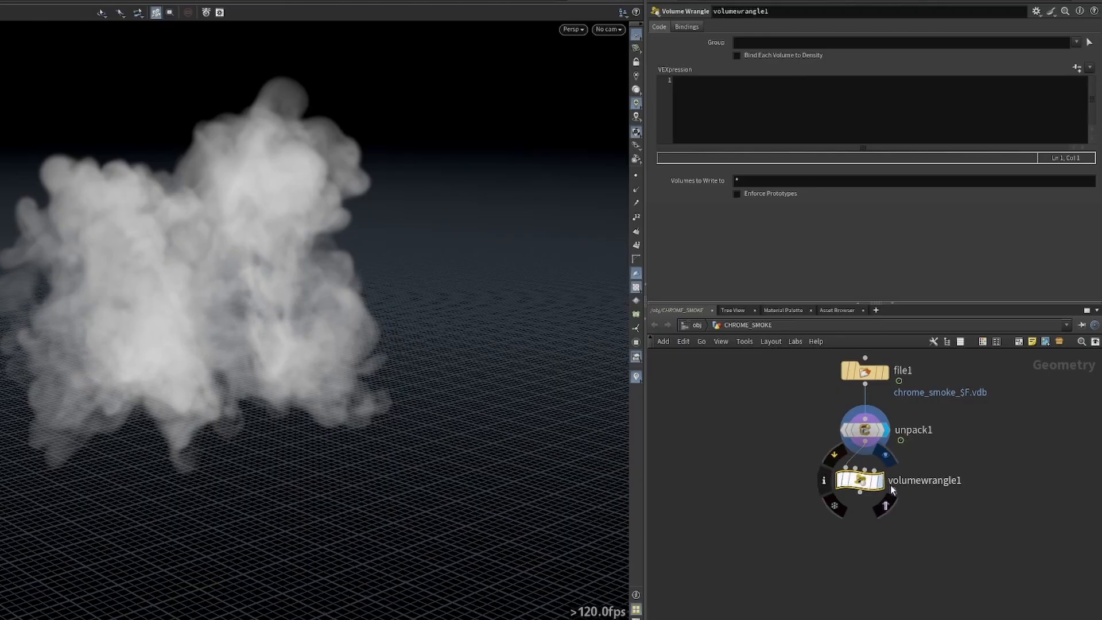
{"action": "left_click", "coordinate": [883, 481]}
{"action": "middle_click", "coordinate": [871, 434]}
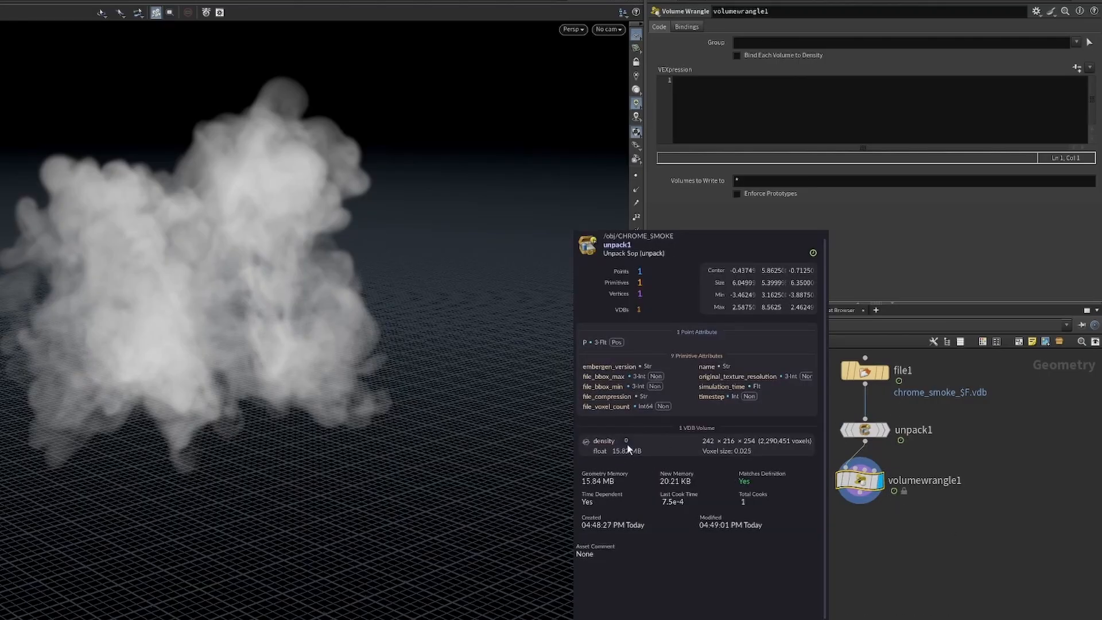
{"action": "left_click", "coordinate": [720, 92]}
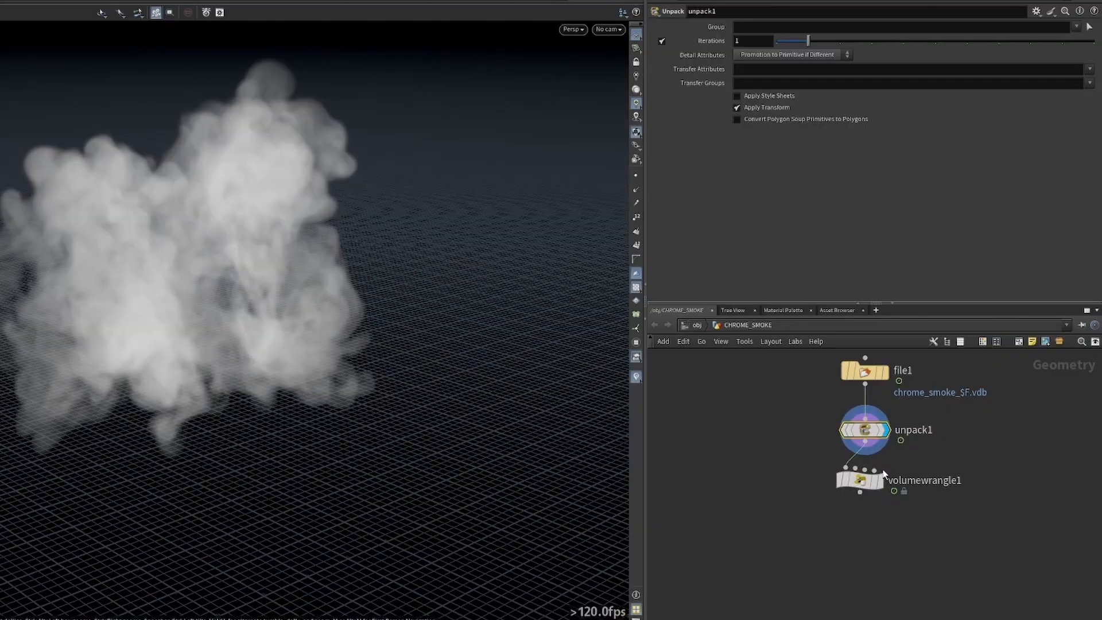
{"action": "left_click", "coordinate": [881, 479]}
{"action": "left_click", "coordinate": [860, 481]}
{"action": "left_click_drag", "start_coordinate": [410, 242], "coordinate": [515, 271]}
Add a Convert VDB node after volumewrangle1, wire it in and set it as the displayed node.
{"action": "key", "text": "Tab"}
{"action": "type", "text": "convertvdb"}
{"action": "left_click", "coordinate": [1032, 387]}
{"action": "left_click", "coordinate": [916, 498]}
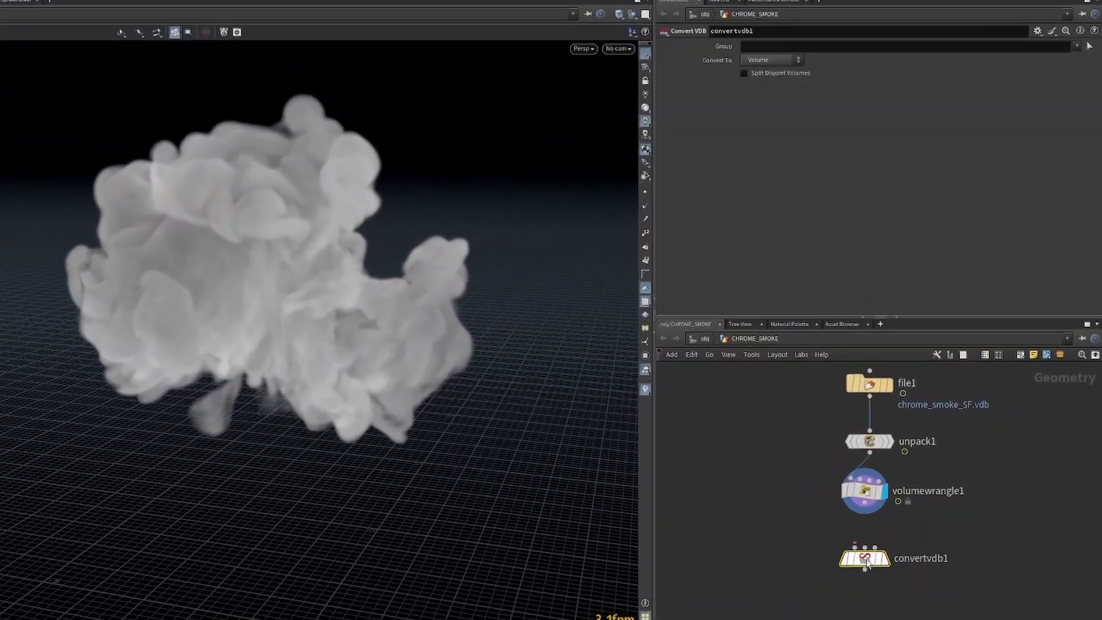
{"action": "left_click_drag", "start_coordinate": [865, 503], "coordinate": [855, 547]}
{"action": "left_click", "coordinate": [891, 575]}
Configure convertvdb1 to convert to VDB with class Convert Fog to SDF and 32-bit precision.
{"action": "left_click", "coordinate": [767, 59]}
{"action": "left_click", "coordinate": [766, 71]}
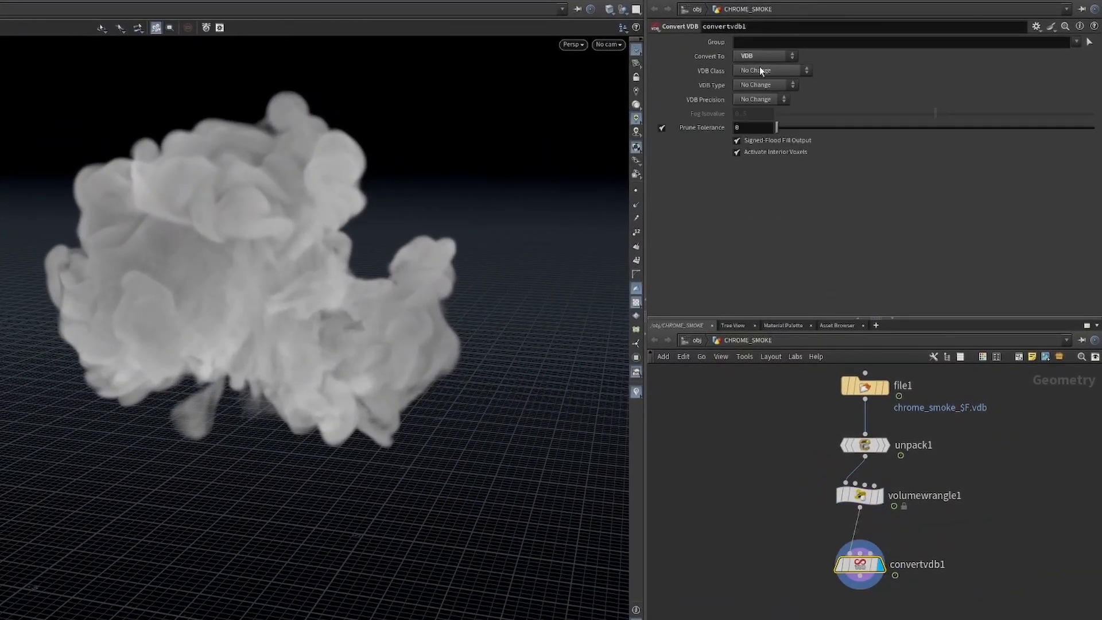
{"action": "left_click", "coordinate": [761, 69]}
{"action": "left_click", "coordinate": [784, 95]}
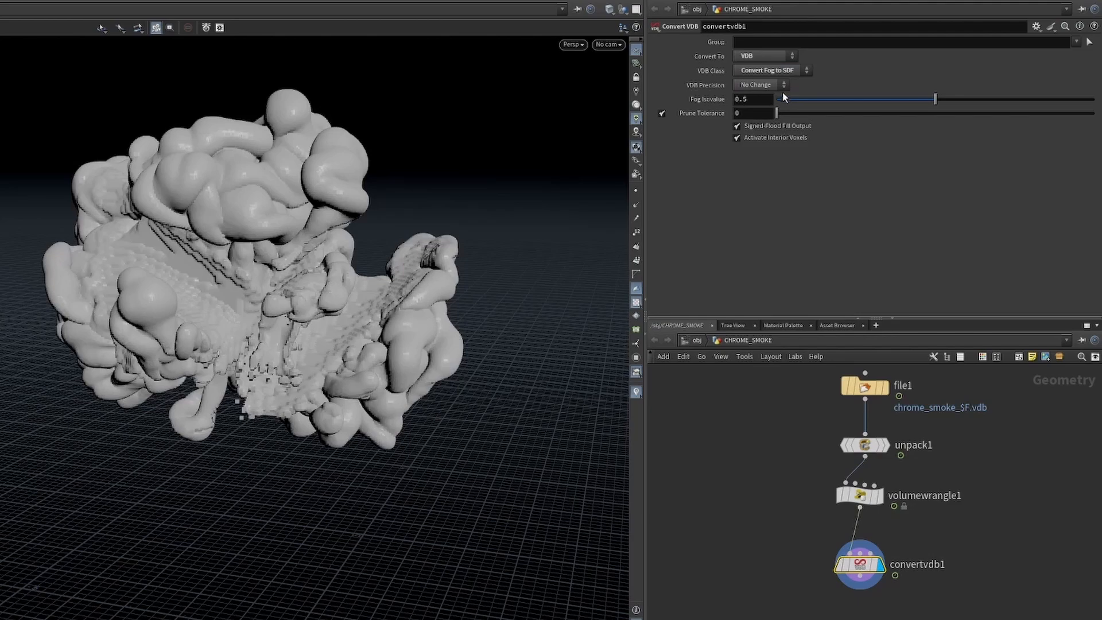
{"action": "left_click", "coordinate": [780, 88]}
Try Fog Isovalues of 0.4 and 0.05 on convertvdb1 and inspect the surface up close.
{"action": "left_click", "coordinate": [762, 104]}
{"action": "type", "text": "4"}
{"action": "key", "text": "Return"}
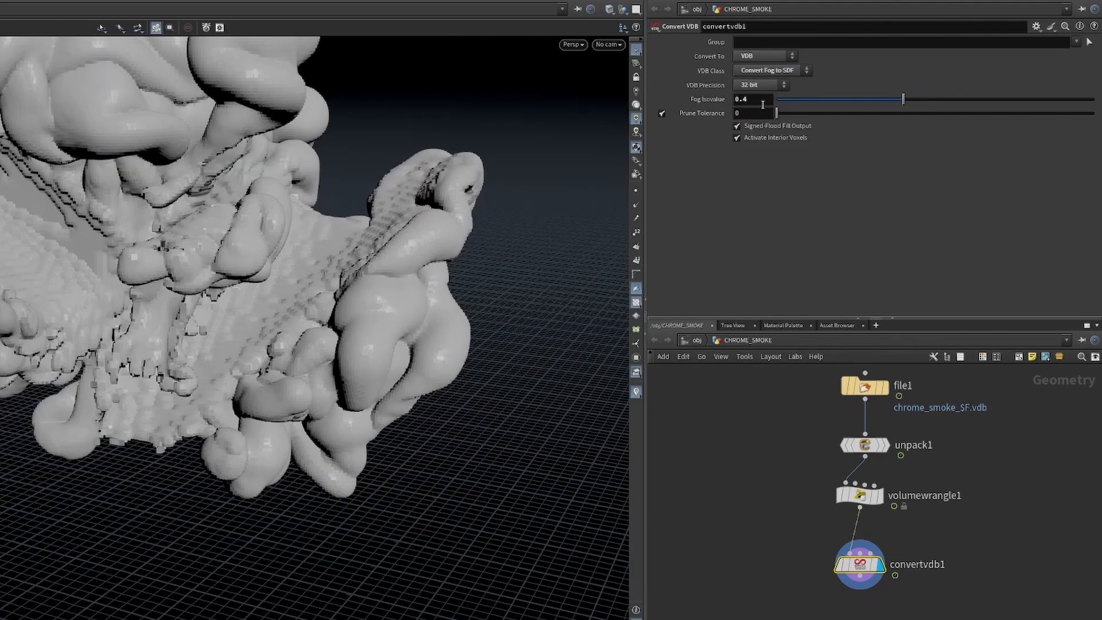
{"action": "left_click", "coordinate": [762, 104]}
{"action": "key", "text": "Return"}
{"action": "left_click_drag", "start_coordinate": [223, 171], "coordinate": [230, 270]}
Set convertvdb1's Fog Isovalue to 0.1 and look over the resulting surface.
{"action": "left_click", "coordinate": [767, 100]}
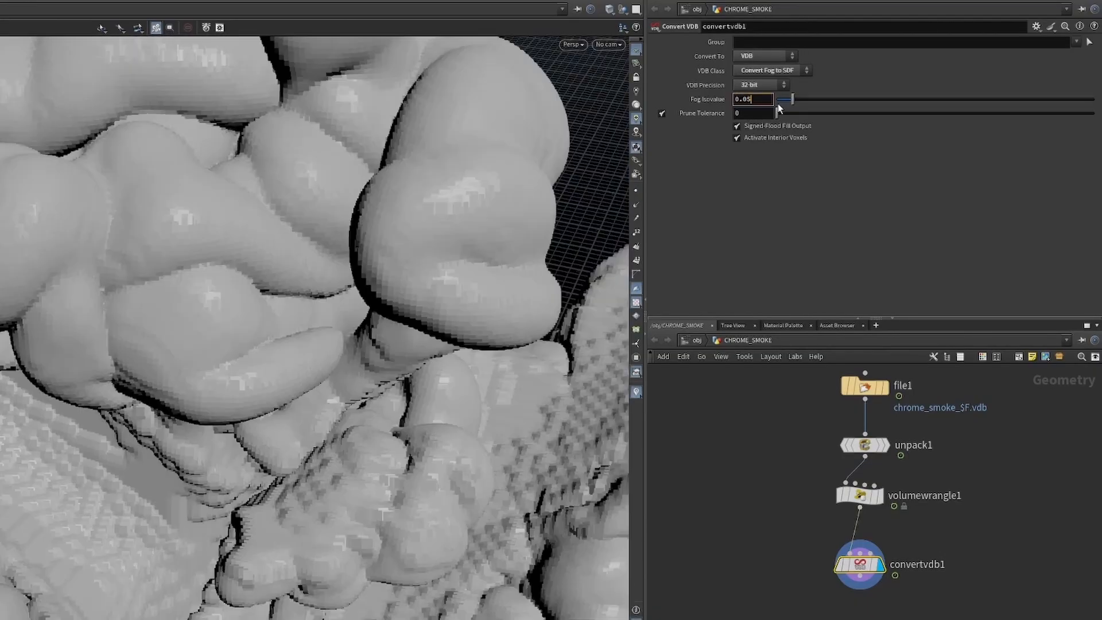
{"action": "key", "text": "BackSpace"}
{"action": "type", "text": "1"}
{"action": "key", "text": "Return"}
{"action": "left_click_drag", "start_coordinate": [433, 113], "coordinate": [120, 168]}
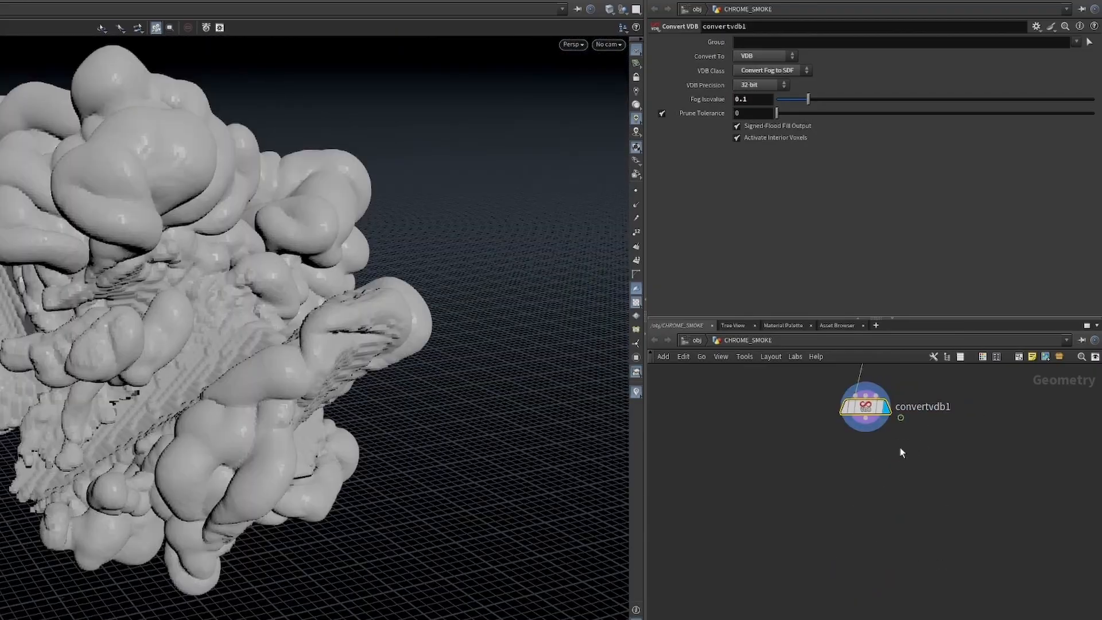
Add a VDB Resample node below convertvdb1.
{"action": "key", "text": "Tab"}
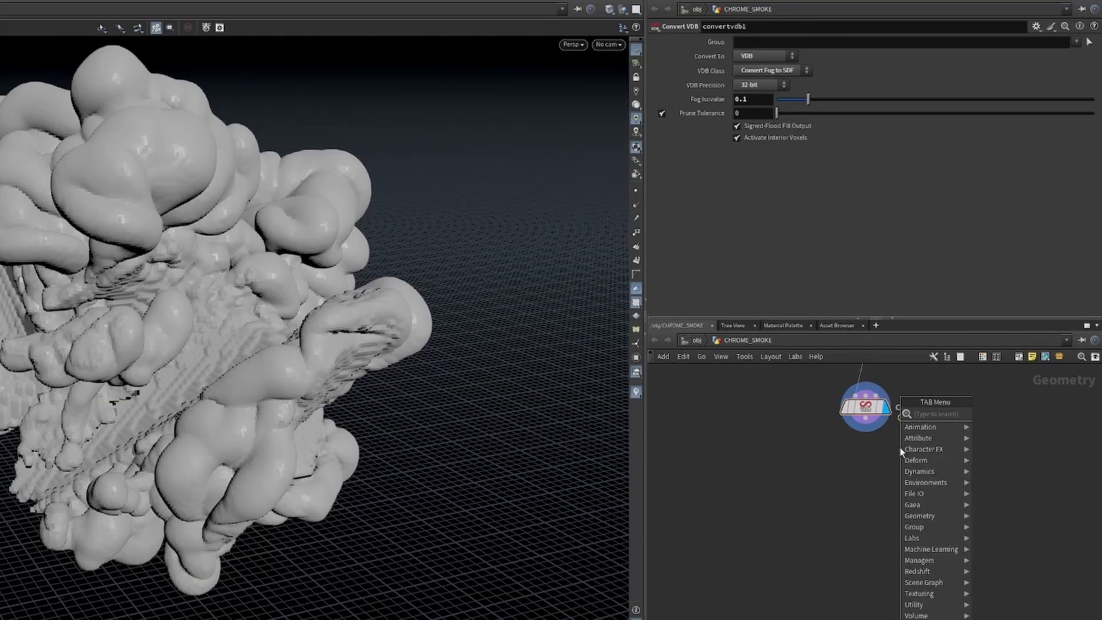
{"action": "type", "text": "vdb r"}
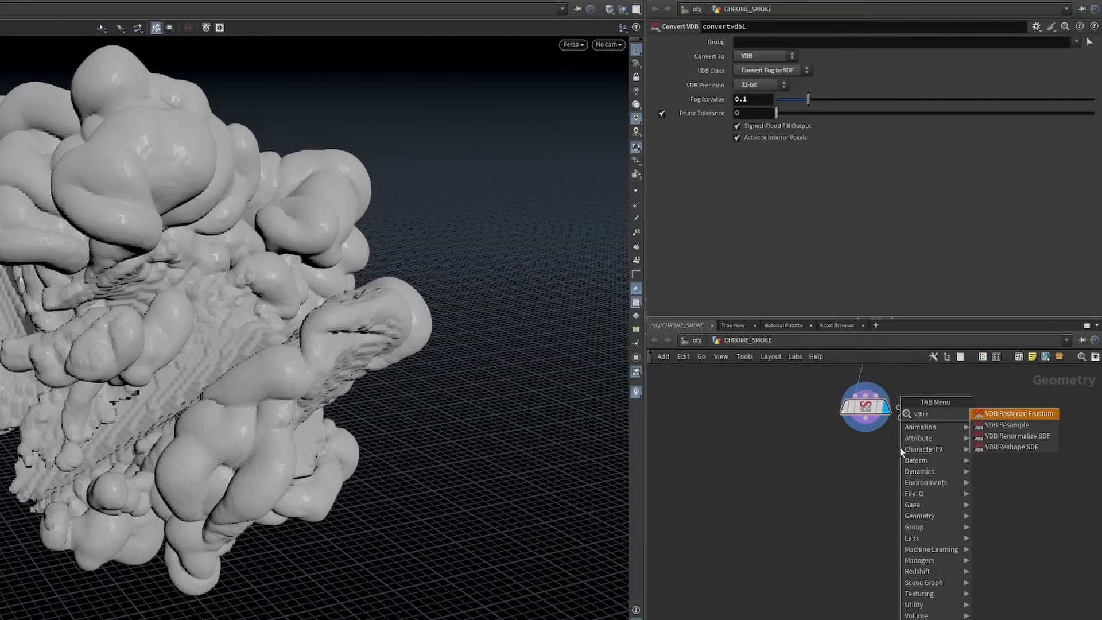
{"action": "type", "text": "esa"}
{"action": "key", "text": "Return"}
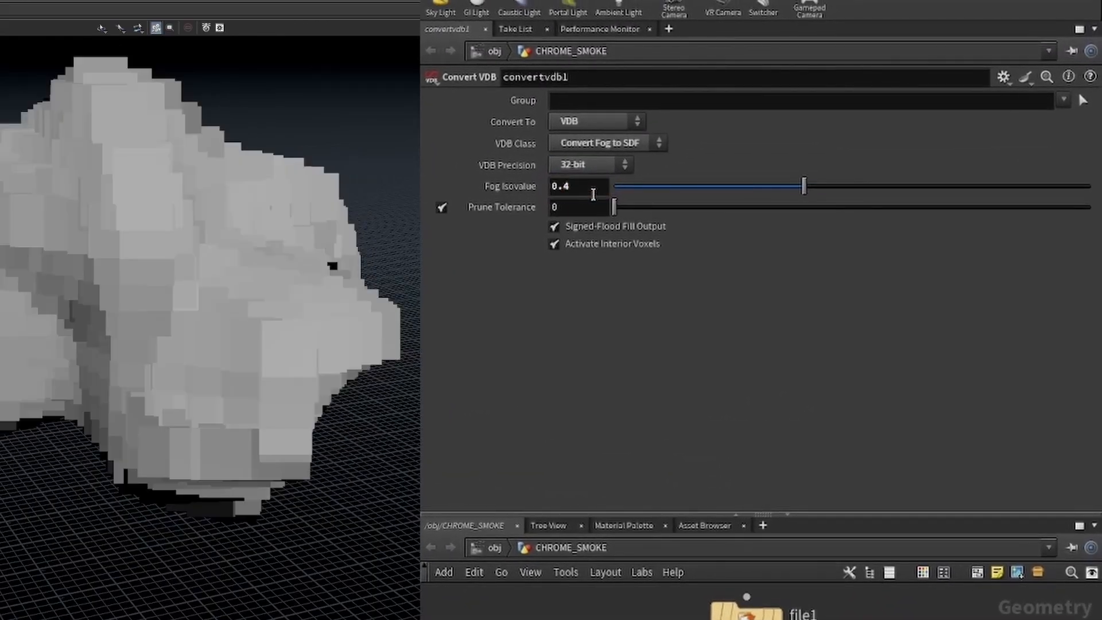
Try a Fog Isovalue of 0.05 on convertvdb1 with the resample in place, and settle on 0.1.
{"action": "left_click", "coordinate": [593, 192]}
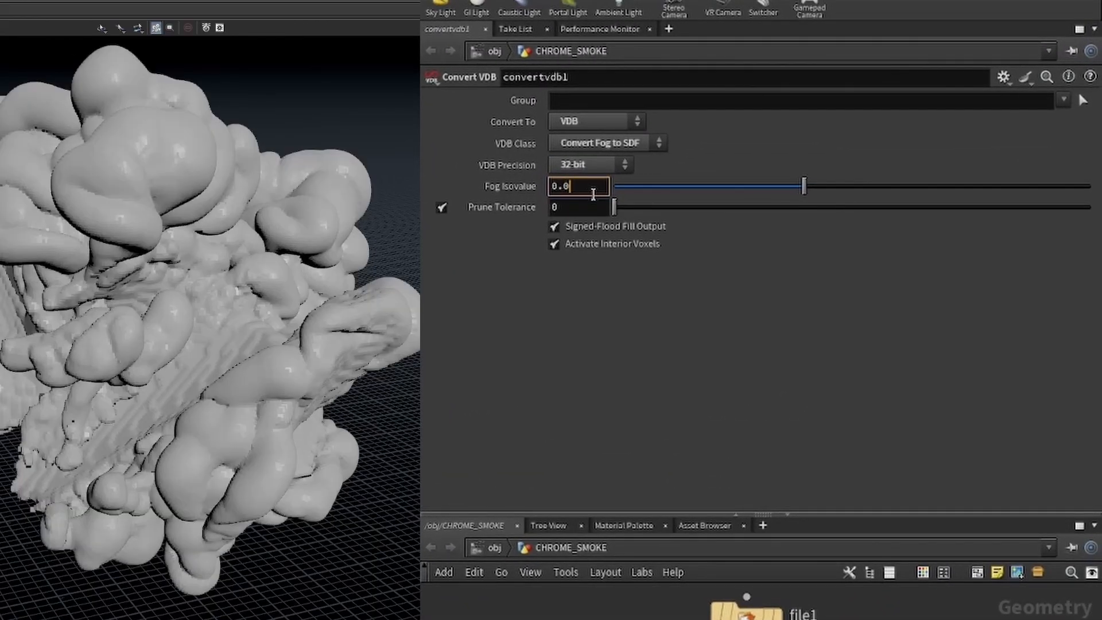
{"action": "type", "text": "5"}
{"action": "key", "text": "Return"}
{"action": "left_click", "coordinate": [590, 188]}
{"action": "key", "text": "BackSpace"}
{"action": "key", "text": "BackSpace"}
{"action": "type", "text": "1"}
{"action": "key", "text": "Return"}
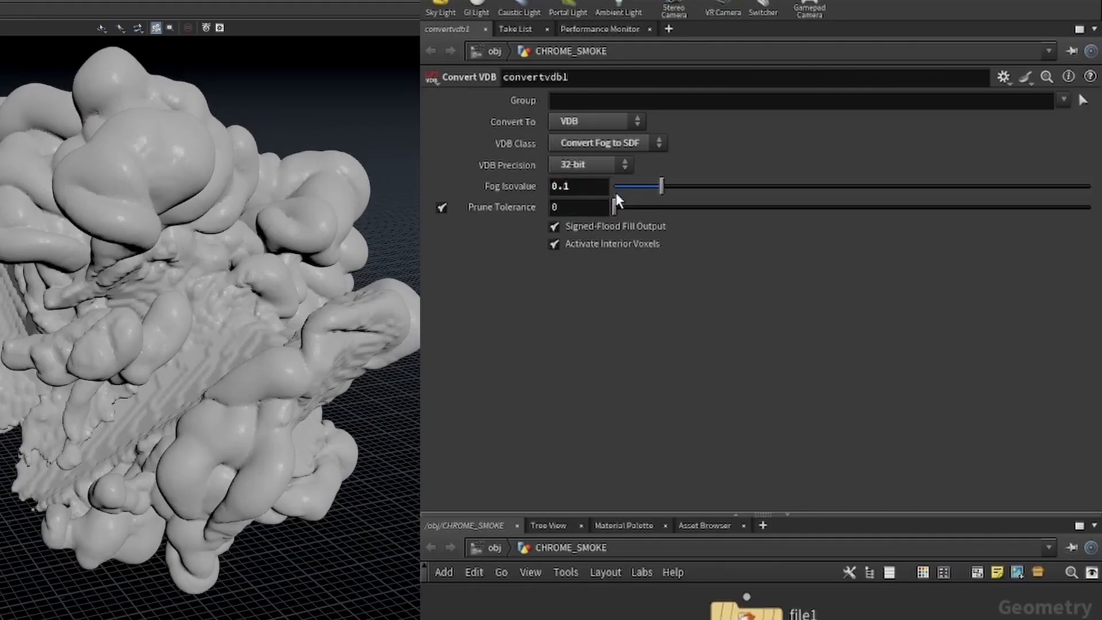
{"action": "left_click_drag", "start_coordinate": [282, 176], "coordinate": [214, 108]}
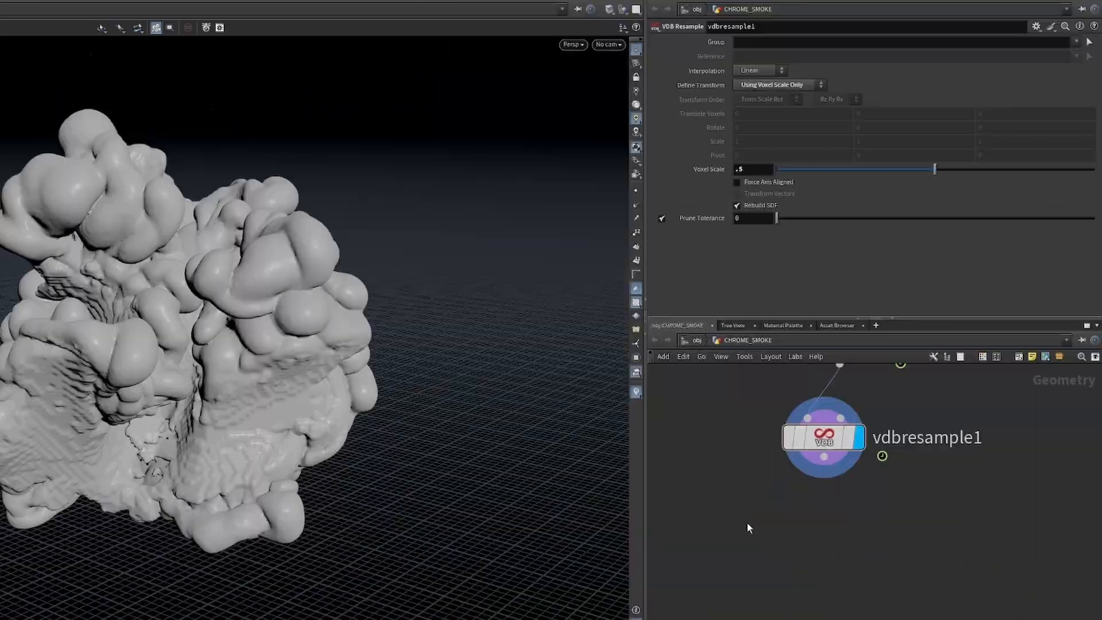
Add a VDB Smooth SDF node after vdbresample1, wire it in and display it.
{"action": "key", "text": "Tab"}
{"action": "type", "text": "vdb smo"}
{"action": "key", "text": "Down"}
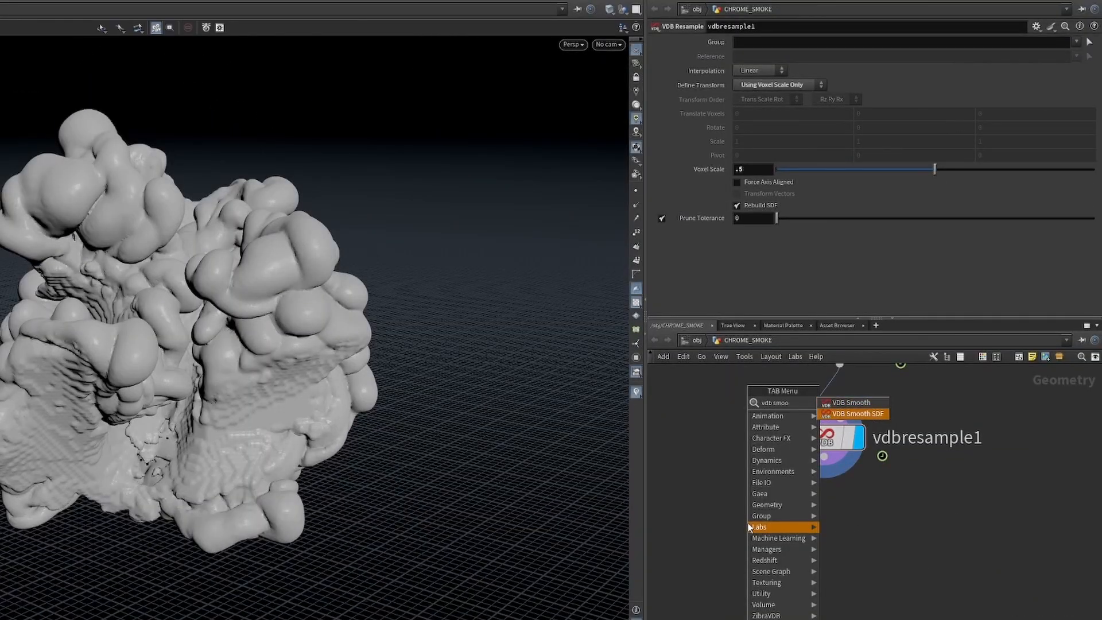
{"action": "key", "text": "Return"}
{"action": "left_click", "coordinate": [729, 527]}
{"action": "left_click", "coordinate": [785, 523]}
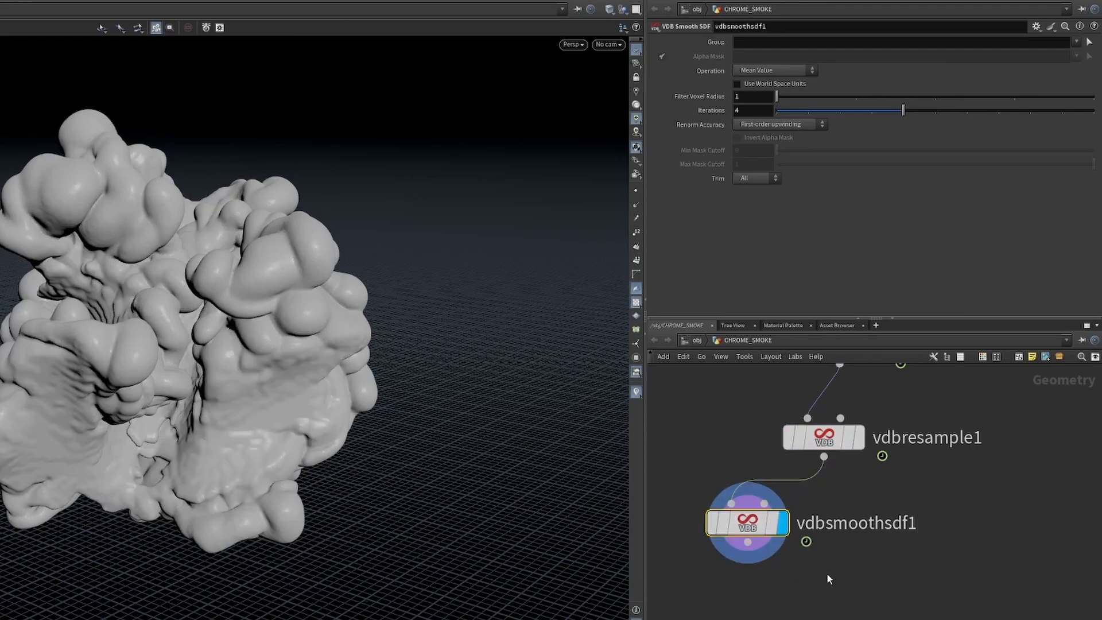
Compare the surface up close with and without smoothing by displaying vdbresample1 and vdbsmoothsdf1 in turn.
{"action": "right_click_drag", "start_coordinate": [175, 306], "coordinate": [522, 153]}
{"action": "left_click_drag", "start_coordinate": [522, 153], "coordinate": [253, 270]}
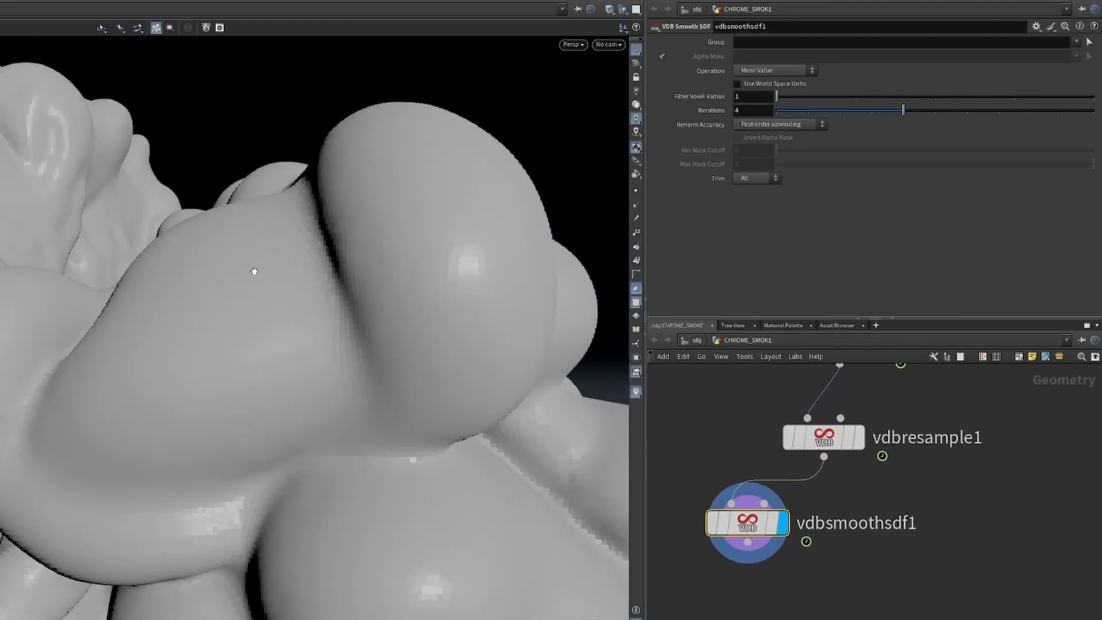
{"action": "right_click_drag", "start_coordinate": [254, 271], "coordinate": [224, 310]}
{"action": "left_click", "coordinate": [861, 441]}
{"action": "left_click", "coordinate": [784, 525]}
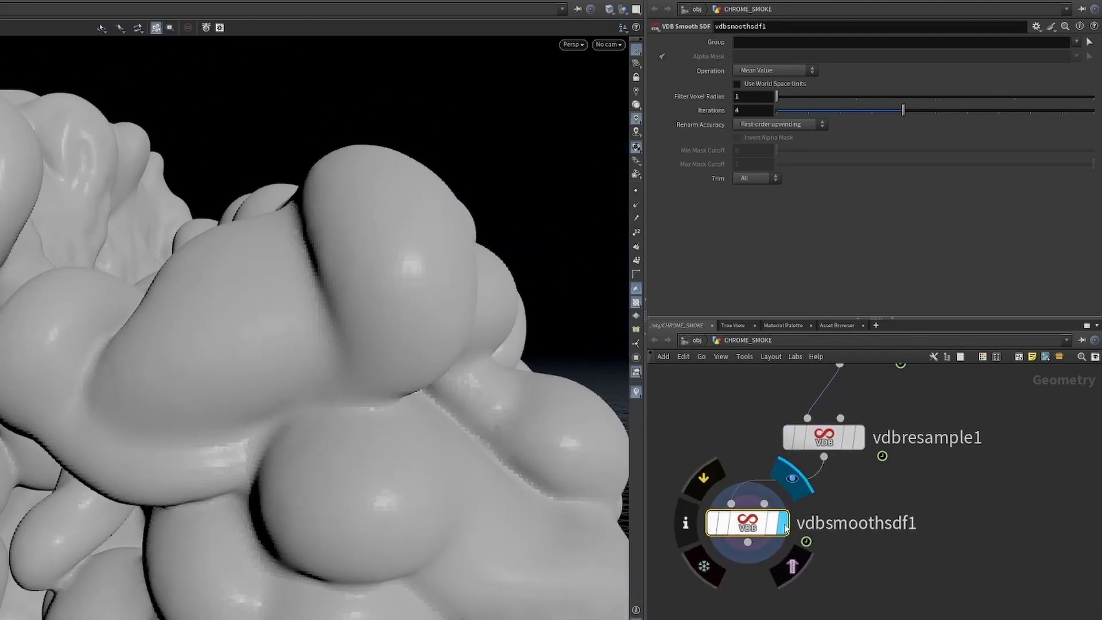
{"action": "right_click_drag", "start_coordinate": [583, 463], "coordinate": [230, 345]}
{"action": "left_click_drag", "start_coordinate": [230, 344], "coordinate": [209, 453]}
{"action": "left_click_drag", "start_coordinate": [210, 453], "coordinate": [202, 474]}
Set vdbsmoothsdf1's Filter Voxel Radius to 2 and inspect the smoothed surface from several sides.
{"action": "left_click_drag", "start_coordinate": [746, 97], "coordinate": [725, 99]}
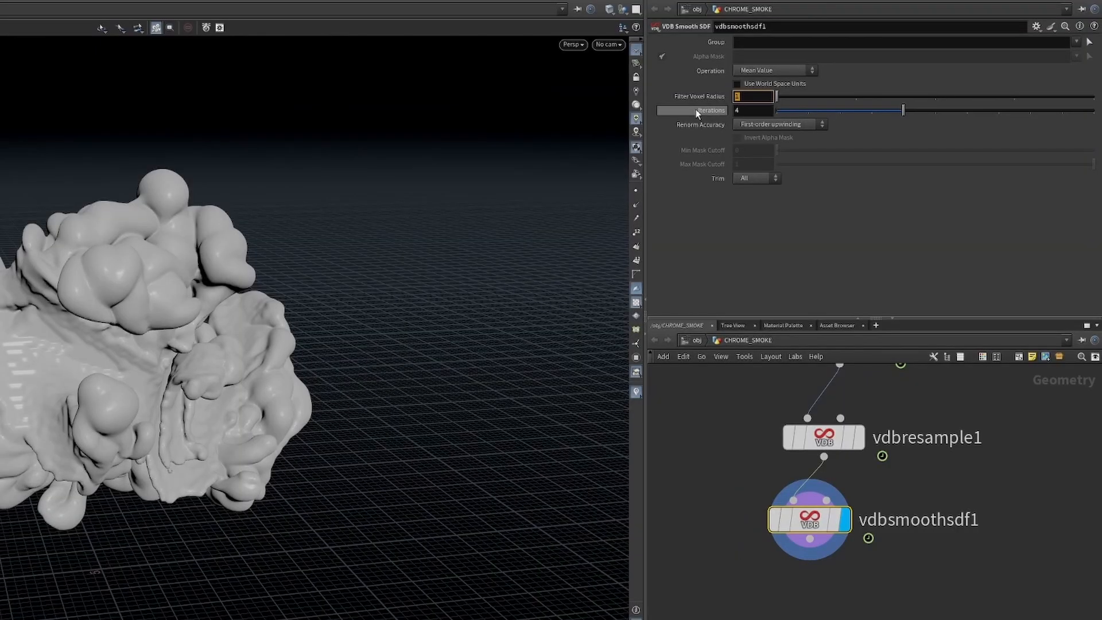
{"action": "type", "text": "2"}
{"action": "key", "text": "Return"}
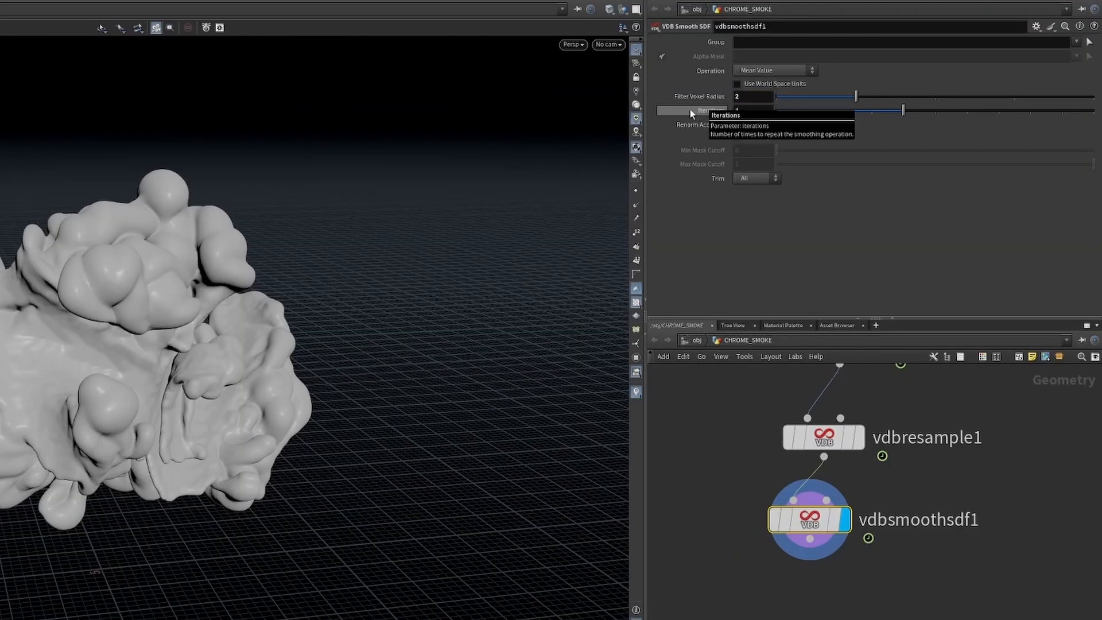
{"action": "right_click_drag", "start_coordinate": [164, 327], "coordinate": [263, 219]}
{"action": "left_click_drag", "start_coordinate": [264, 219], "coordinate": [155, 328]}
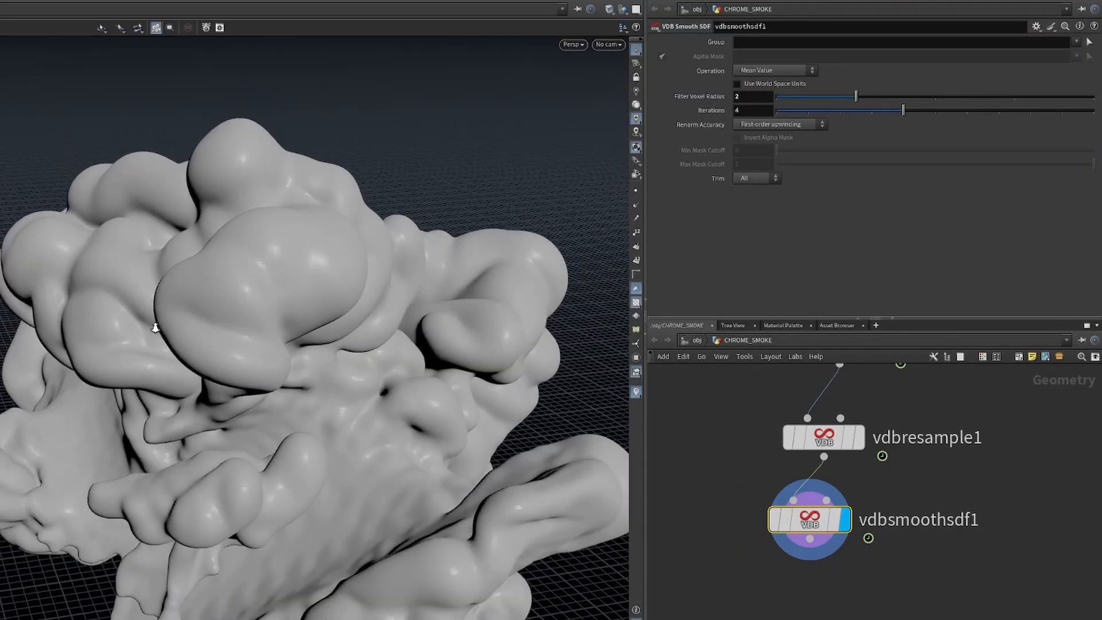
{"action": "middle_click_drag", "start_coordinate": [155, 328], "coordinate": [94, 306]}
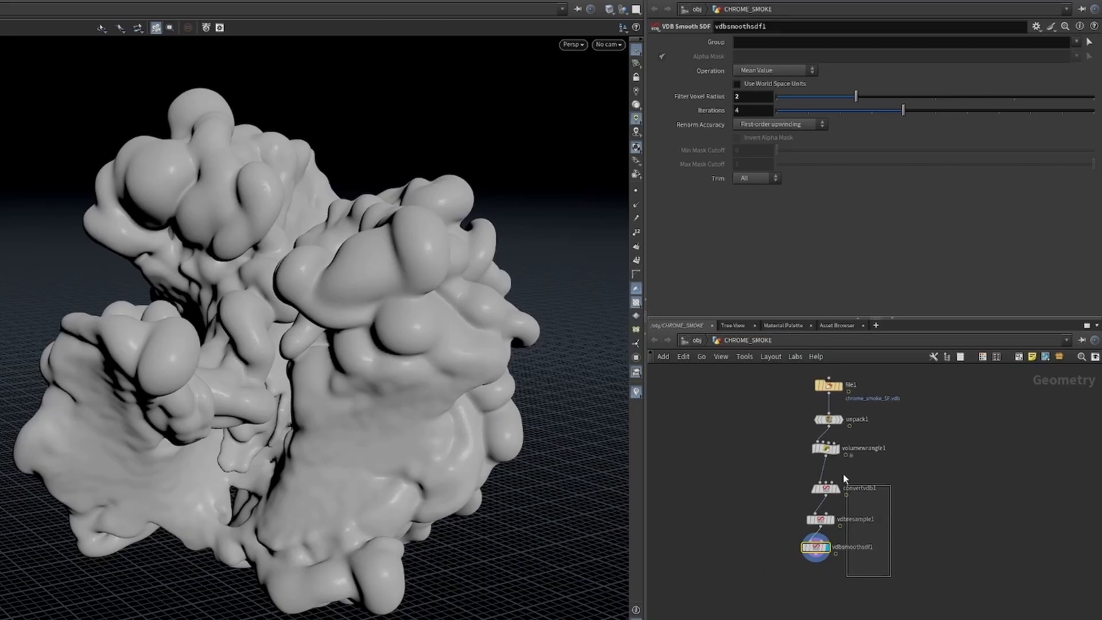
Line up the node chain in a column and add a second Convert VDB node connected below vdbsmoothsdf1.
{"action": "left_click_drag", "start_coordinate": [804, 580], "coordinate": [868, 432]}
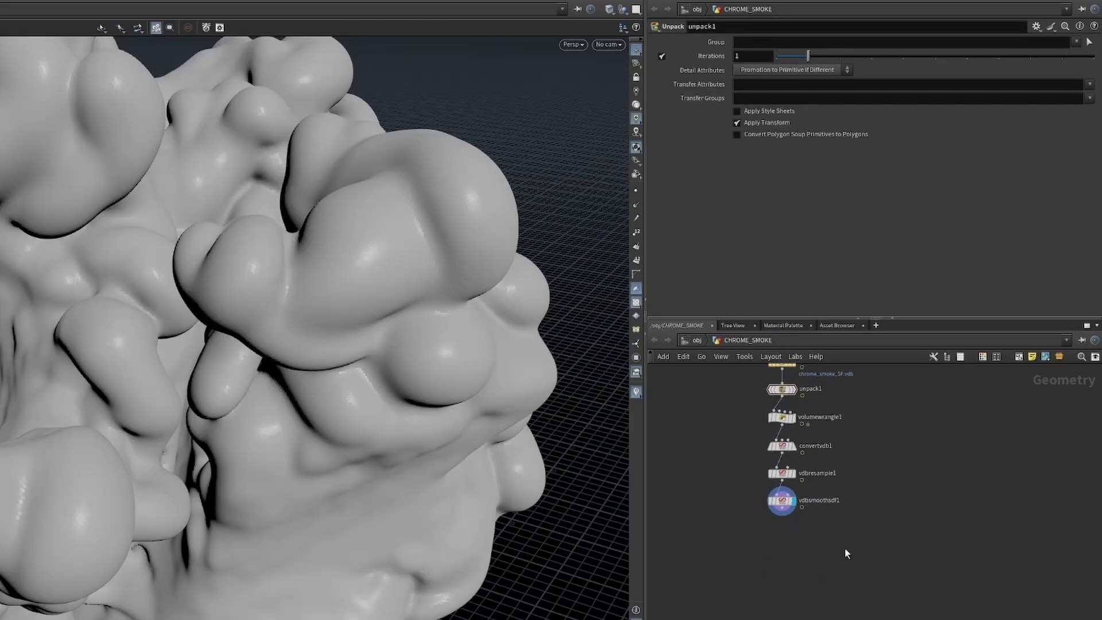
{"action": "key", "text": "Tab"}
{"action": "type", "text": "convert"}
{"action": "key", "text": "Return"}
{"action": "key", "text": "Return"}
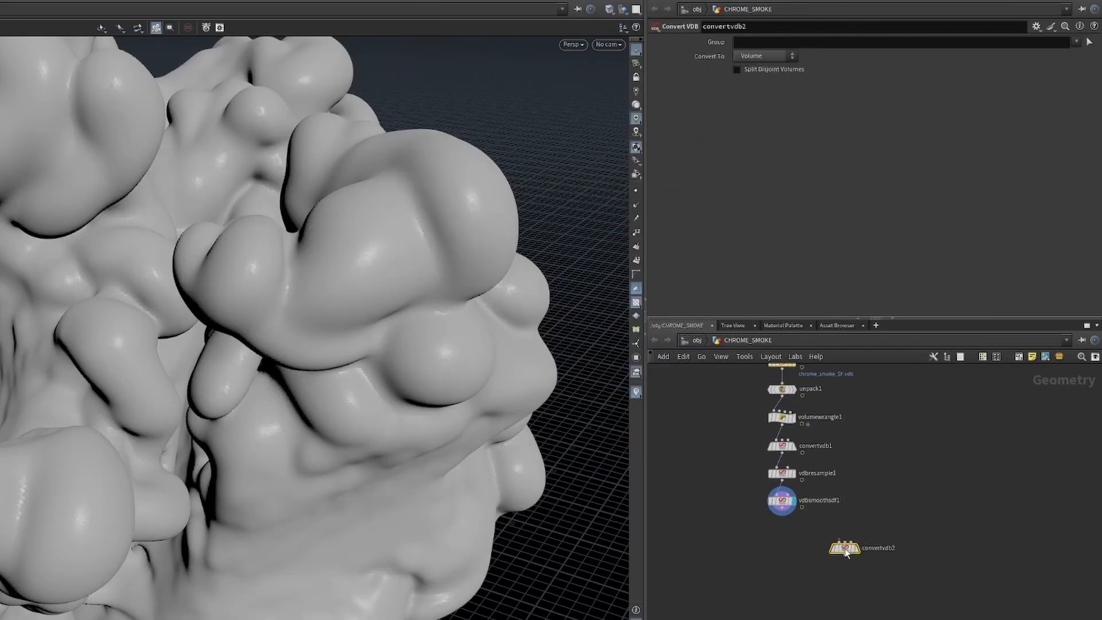
{"action": "scroll", "coordinate": [782, 509], "scroll_direction": "up", "scroll_amount": 3}
{"action": "left_click_drag", "start_coordinate": [889, 577], "coordinate": [782, 544]}
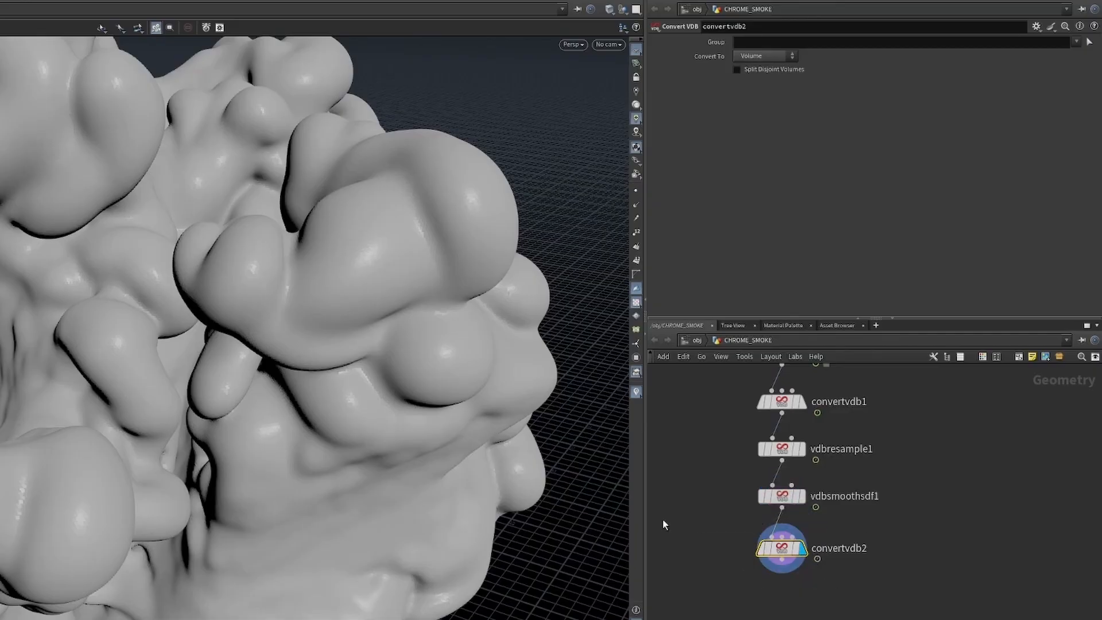
Set convertvdb2 to convert to Polygons and show the mesh wireframe over the shading in the viewport.
{"action": "left_click", "coordinate": [763, 55]}
{"action": "left_click", "coordinate": [774, 100]}
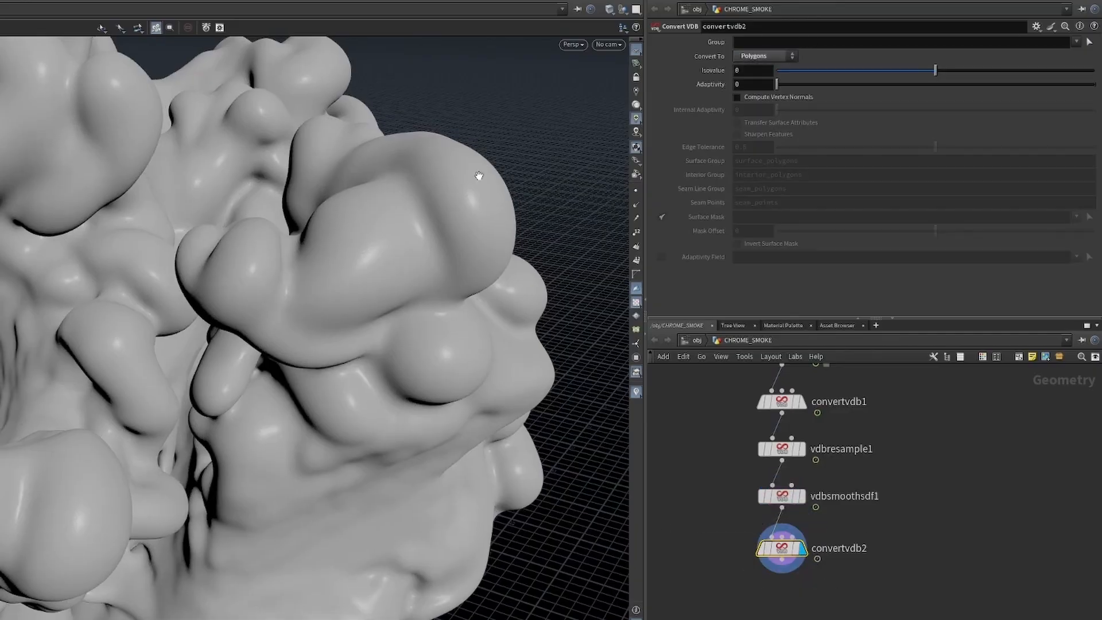
{"action": "left_click", "coordinate": [583, 45]}
{"action": "left_click", "coordinate": [633, 142]}
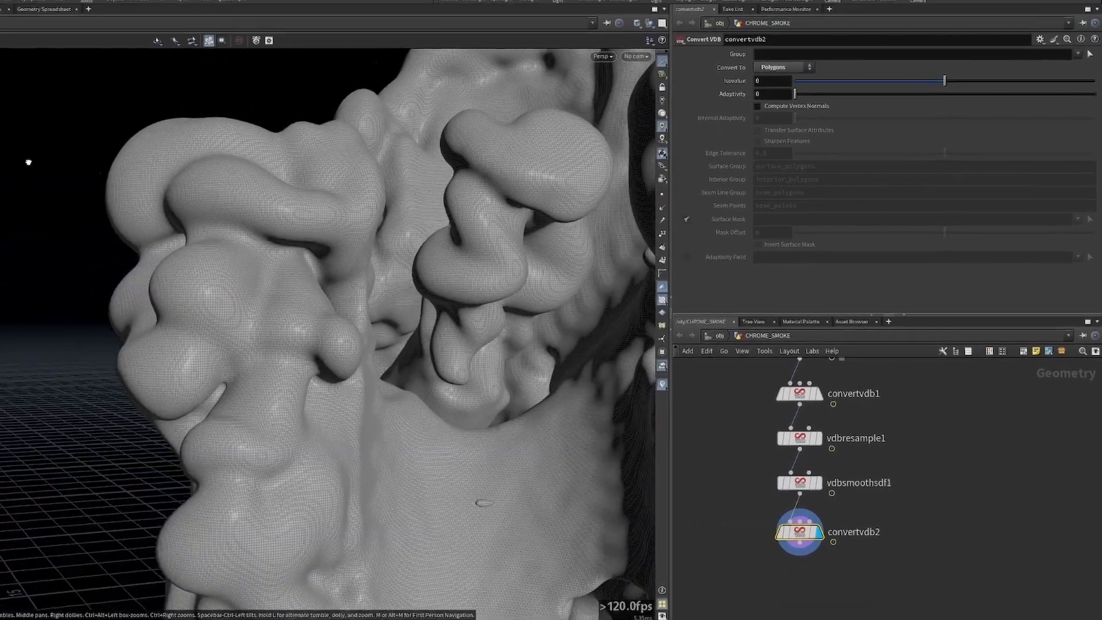
{"action": "left_click_drag", "start_coordinate": [29, 162], "coordinate": [391, 151]}
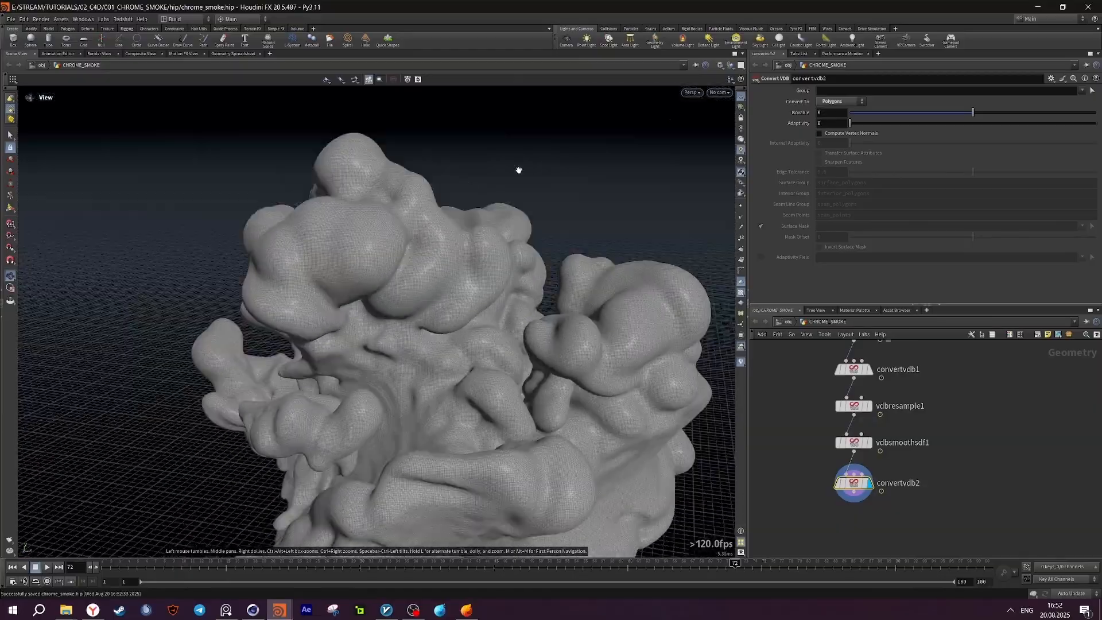
Switch the viewport back to smooth shading without wireframe and inspect the polygon mesh.
{"action": "left_click", "coordinate": [721, 66]}
{"action": "left_click", "coordinate": [748, 162]}
{"action": "mouse_move", "coordinate": [521, 247]}
{"action": "left_mouse_down"}
{"action": "mouse_move", "coordinate": [507, 281]}
{"action": "mouse_move", "coordinate": [411, 321]}
{"action": "mouse_move", "coordinate": [376, 230]}
{"action": "mouse_move", "coordinate": [271, 253]}
{"action": "mouse_move", "coordinate": [467, 327]}
{"action": "mouse_move", "coordinate": [610, 274]}
{"action": "left_mouse_up"}
{"action": "scroll", "coordinate": [377, 229], "scroll_direction": "up", "scroll_amount": 3}
{"action": "scroll", "coordinate": [271, 253], "scroll_direction": "up", "scroll_amount": 2}
{"action": "scroll", "coordinate": [302, 261], "scroll_direction": "down", "scroll_amount": 4}
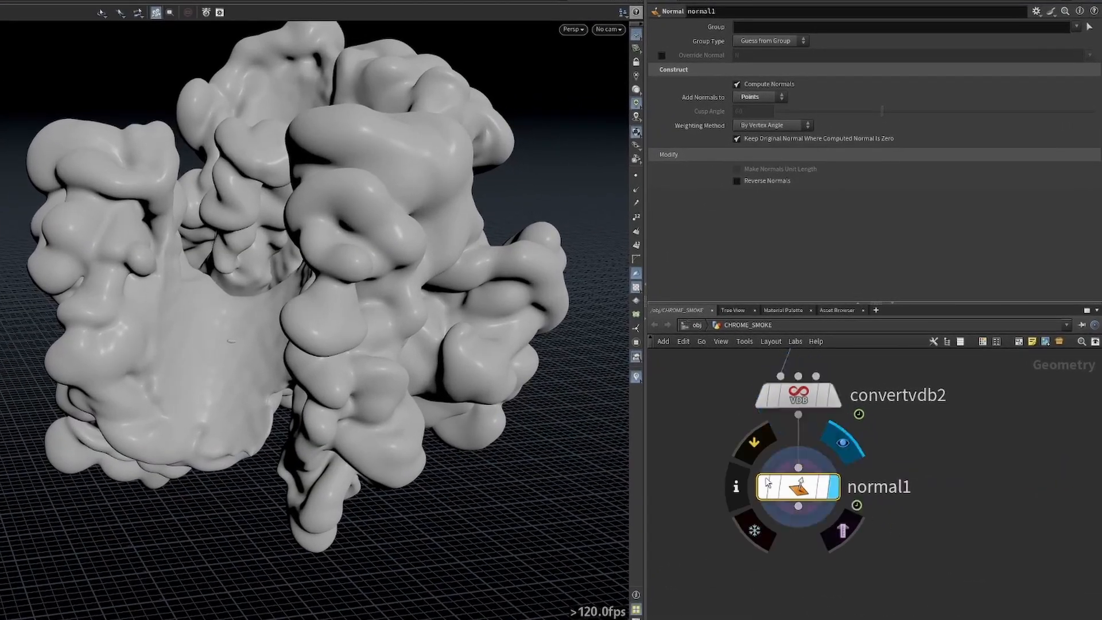
Add an Attribute Blur node below normal1 and make it the displayed node.
{"action": "scroll", "coordinate": [338, 201], "scroll_direction": "up", "scroll_amount": 5}
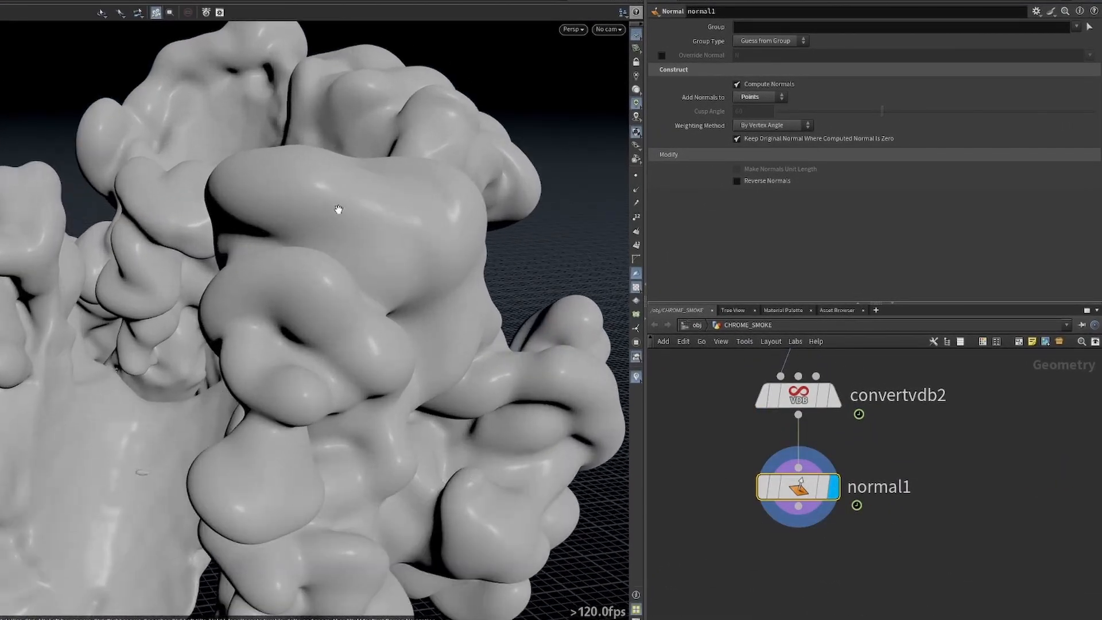
{"action": "scroll", "coordinate": [338, 210], "scroll_direction": "down", "scroll_amount": 3}
{"action": "scroll", "coordinate": [338, 210], "scroll_direction": "down", "scroll_amount": 4}
{"action": "key", "text": "Tab"}
{"action": "mouse_move", "coordinate": [833, 568]}
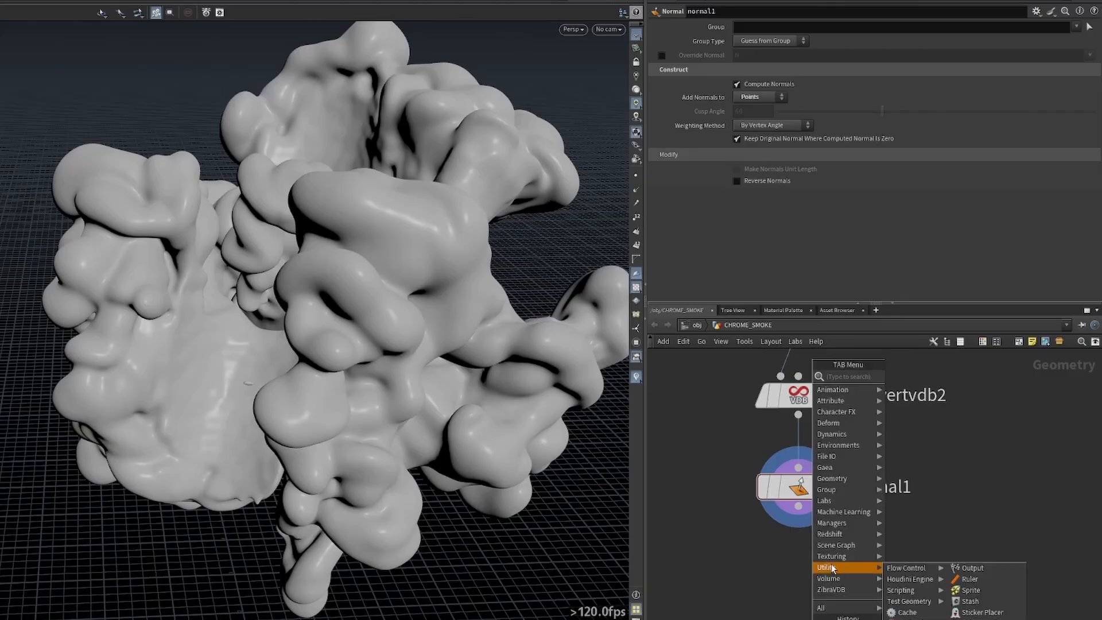
{"action": "type", "text": "blur"}
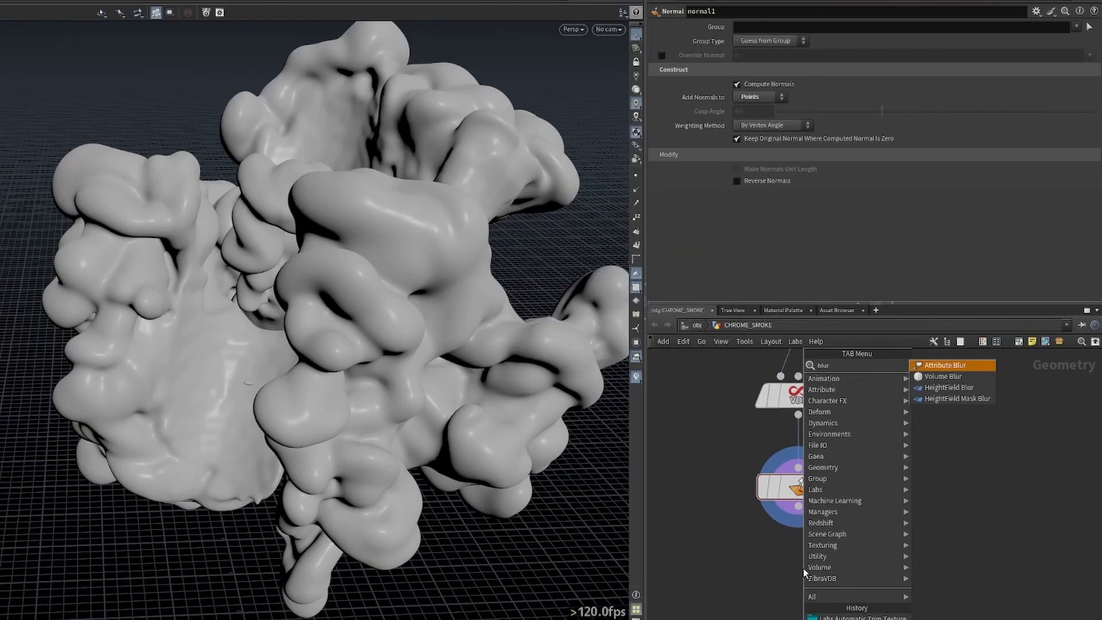
{"action": "key", "text": "Return"}
{"action": "left_click", "coordinate": [804, 567]}
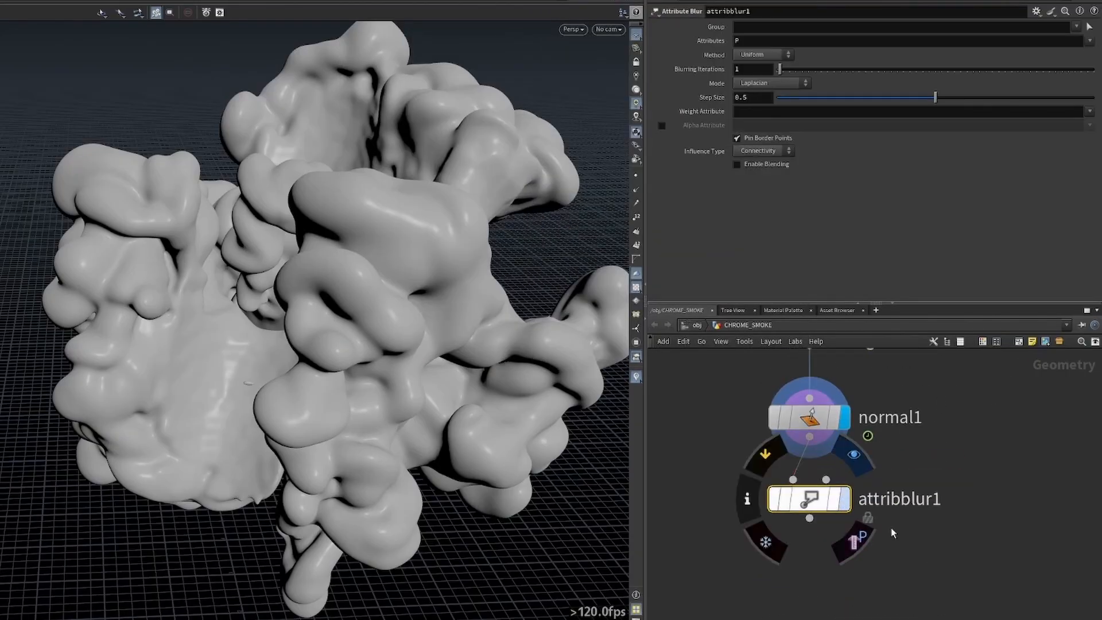
{"action": "left_click", "coordinate": [854, 454]}
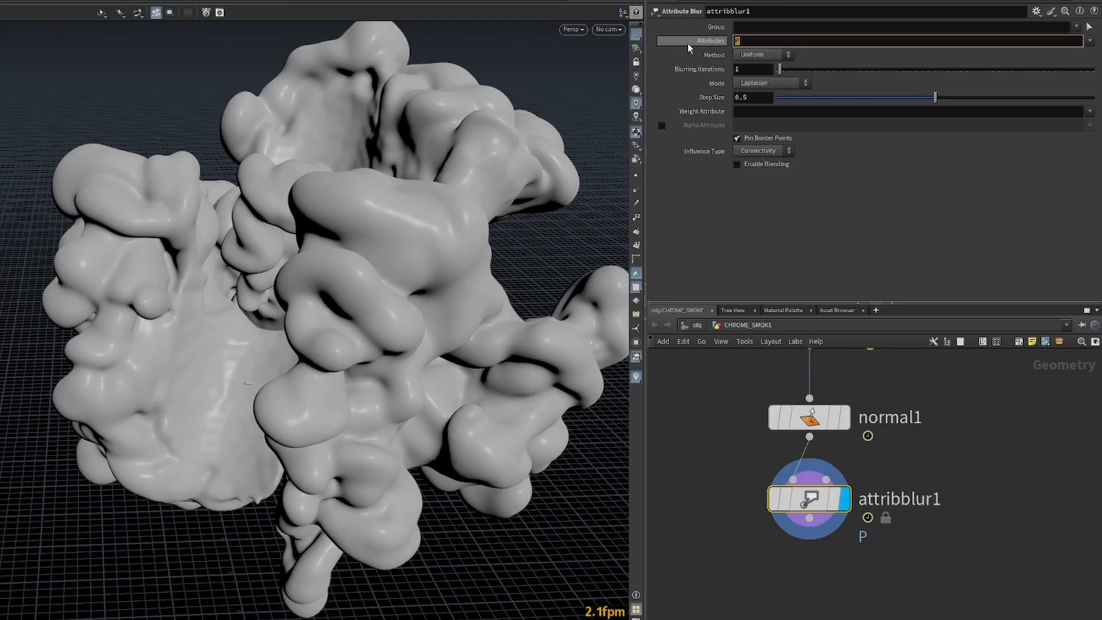
Set the Attribute Blur node to blur the N attribute with 8 blurring iterations.
{"action": "key", "text": "BackSpace"}
{"action": "type", "text": "N"}
{"action": "key", "text": "Return"}
{"action": "double_click", "coordinate": [752, 69]}
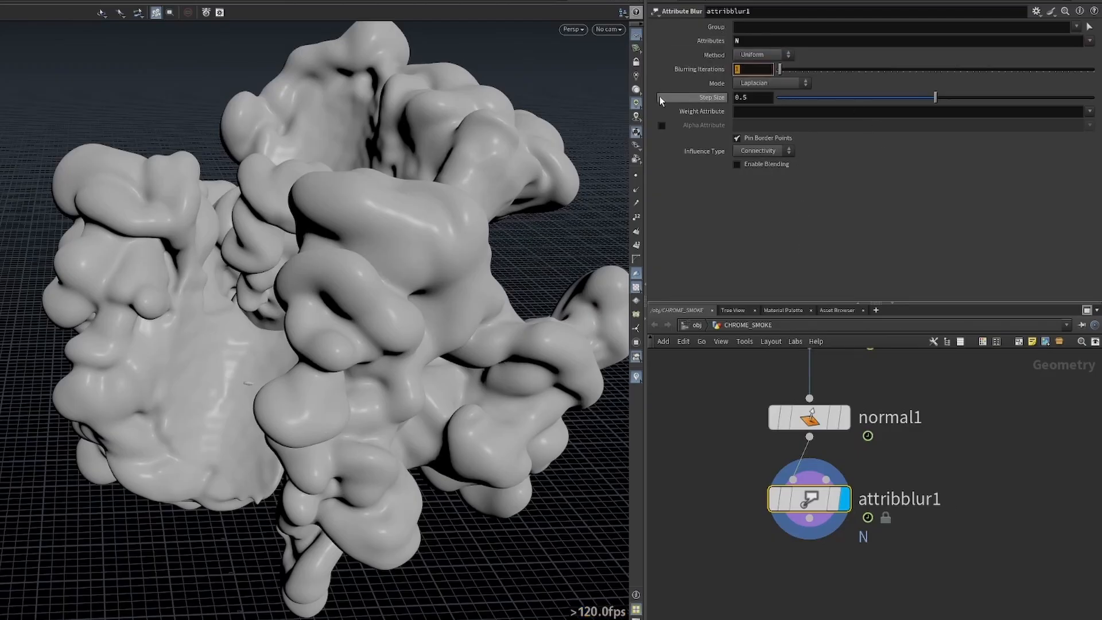
{"action": "type", "text": "8"}
{"action": "key", "text": "Return"}
Compare the close-up surface shading of normal1 and attribblur1, ending with attribblur1 displayed.
{"action": "right_click_drag", "start_coordinate": [368, 257], "coordinate": [270, 246]}
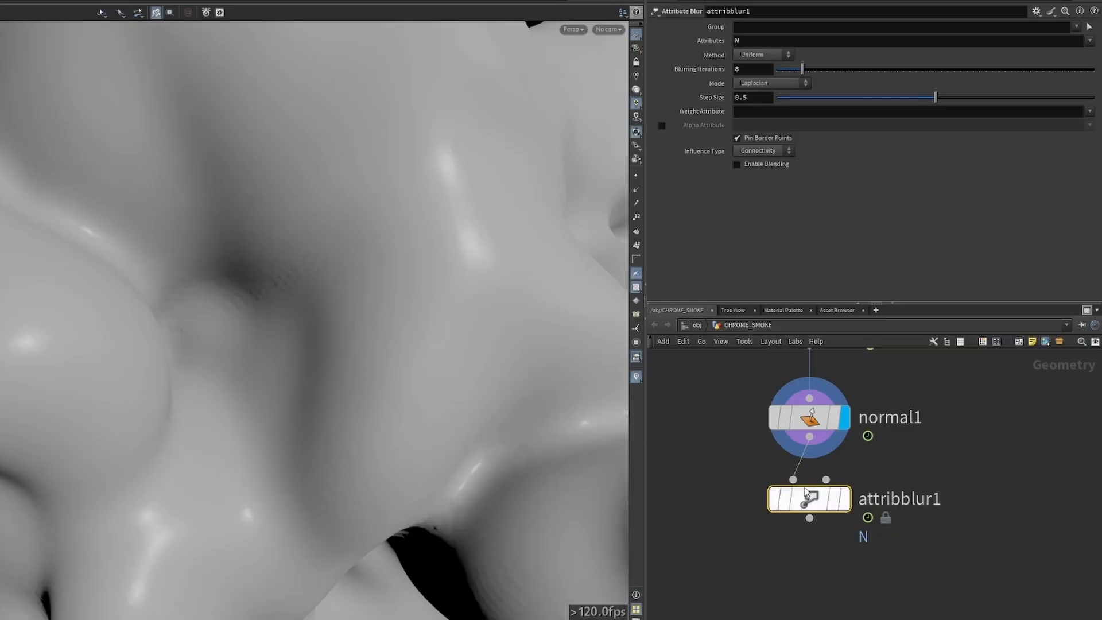
{"action": "mouse_move", "coordinate": [846, 508]}
{"action": "left_click", "coordinate": [857, 538]}
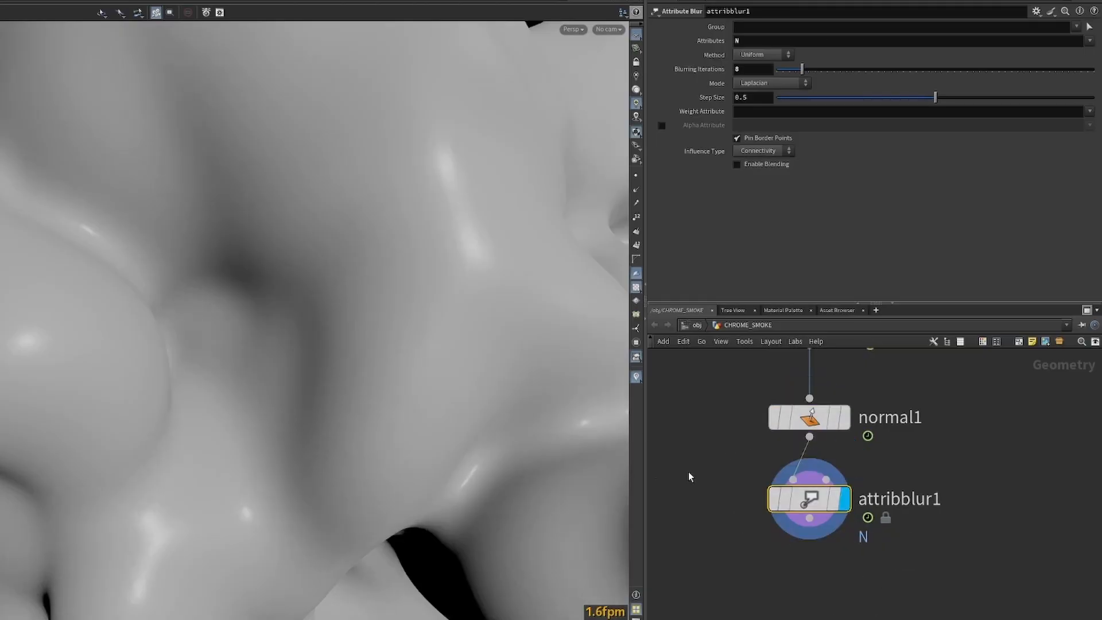
Set attribblur1's Step Size to 1 and inspect the shading from several angles.
{"action": "right_click_drag", "start_coordinate": [345, 247], "coordinate": [336, 220]}
{"action": "left_click_drag", "start_coordinate": [716, 433], "coordinate": [514, 299]}
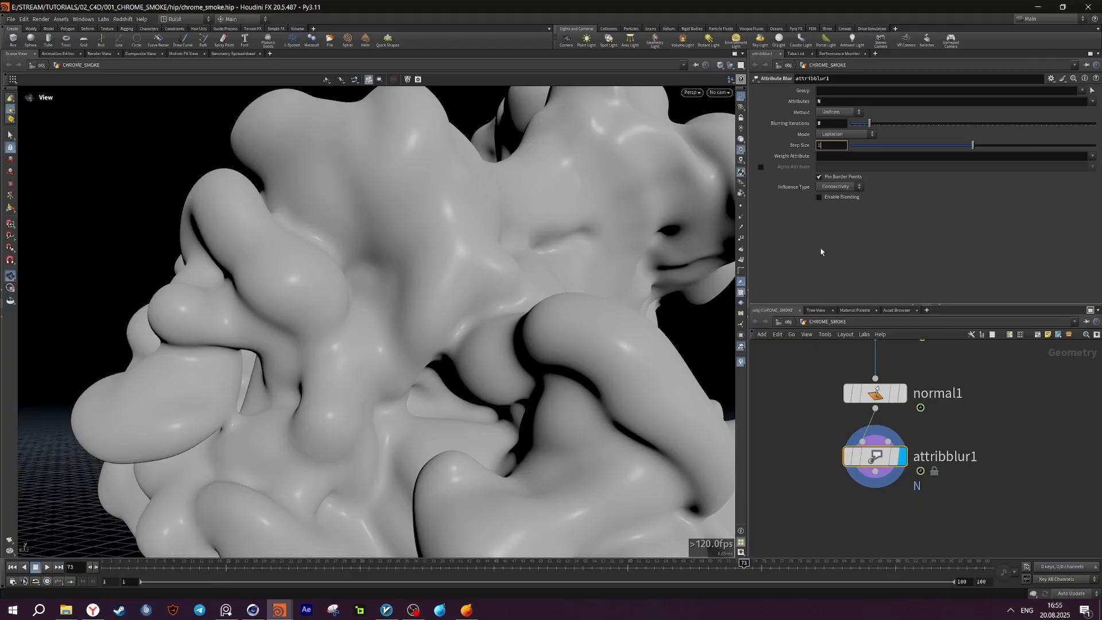
{"action": "mouse_move", "coordinate": [424, 252]}
{"action": "left_mouse_down"}
{"action": "mouse_move", "coordinate": [413, 266]}
{"action": "mouse_move", "coordinate": [412, 256]}
{"action": "left_mouse_up"}
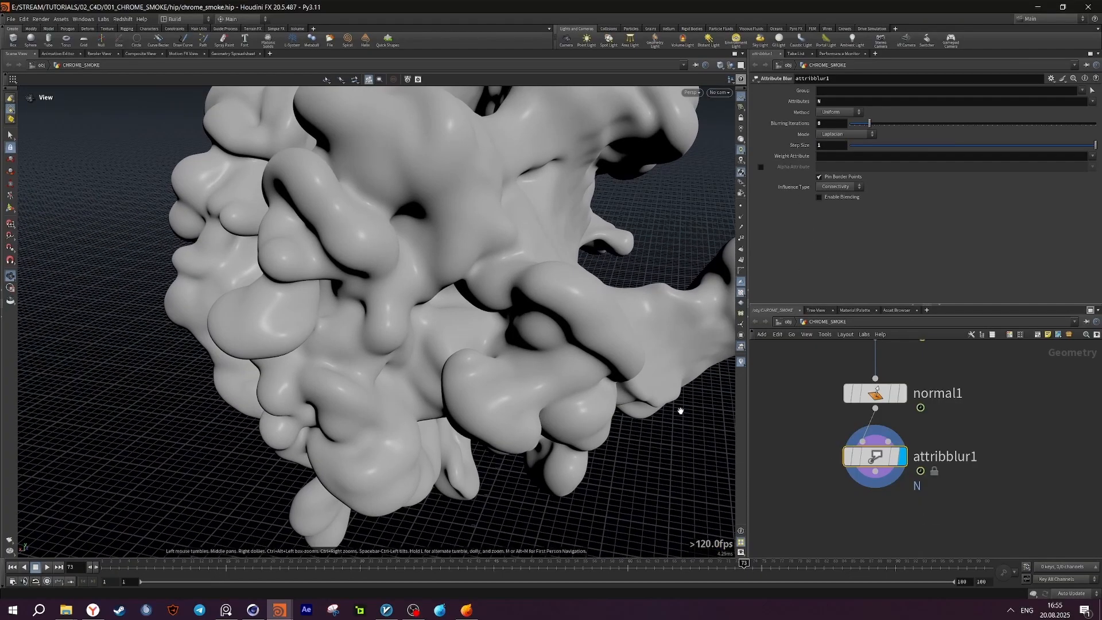
{"action": "left_click_drag", "start_coordinate": [681, 411], "coordinate": [626, 367]}
Add an Attribute Promote node below attribblur1 and display it.
{"action": "key", "text": "Tab"}
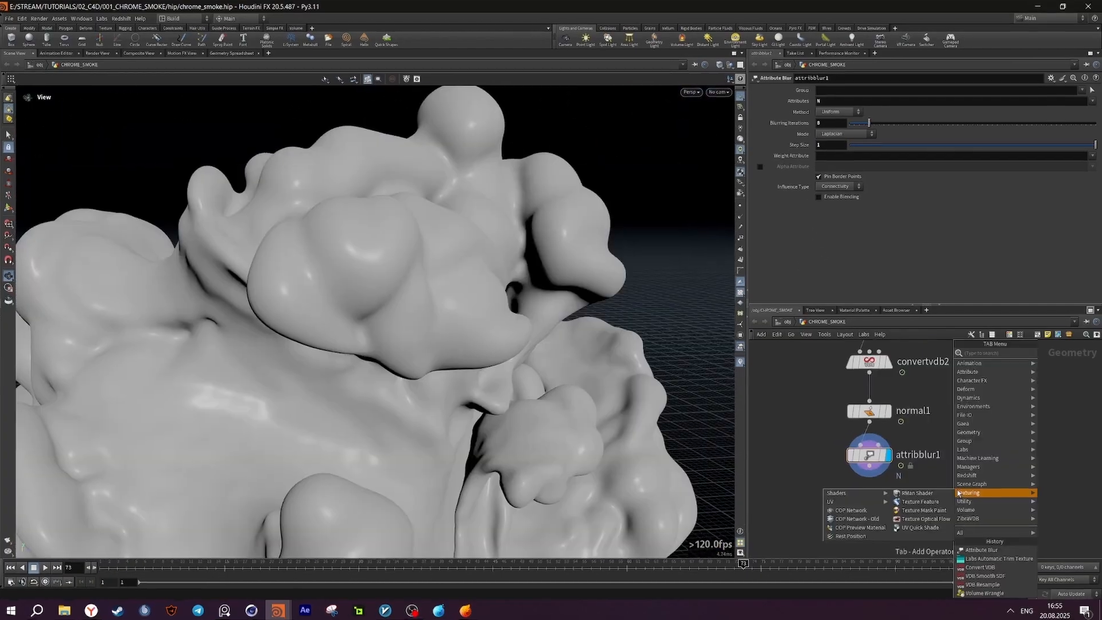
{"action": "type", "text": "promo"}
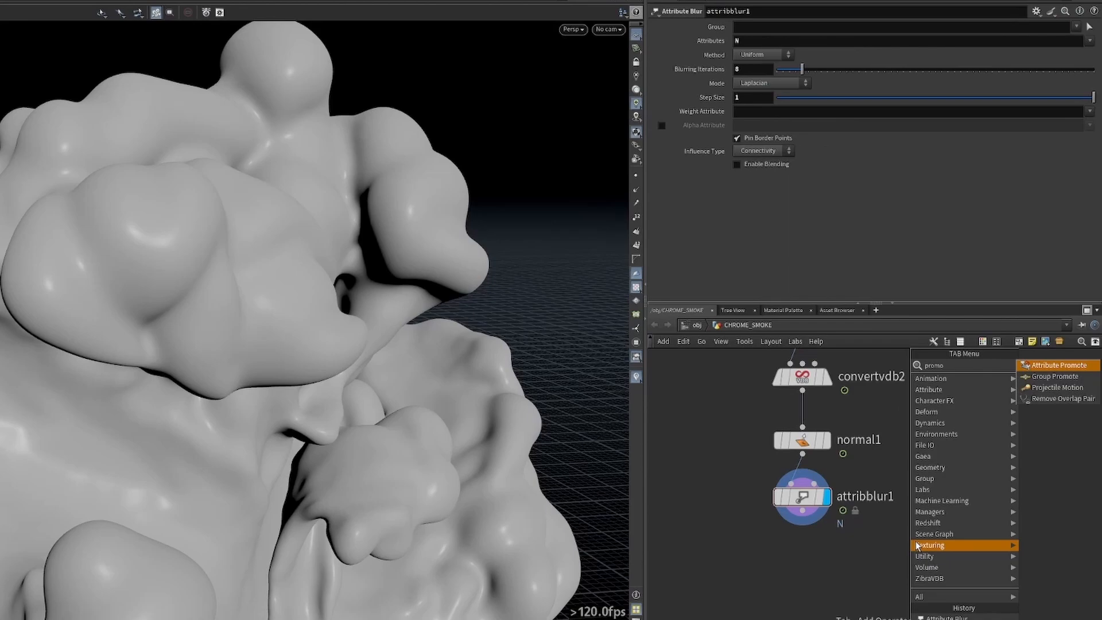
{"action": "key", "text": "Return"}
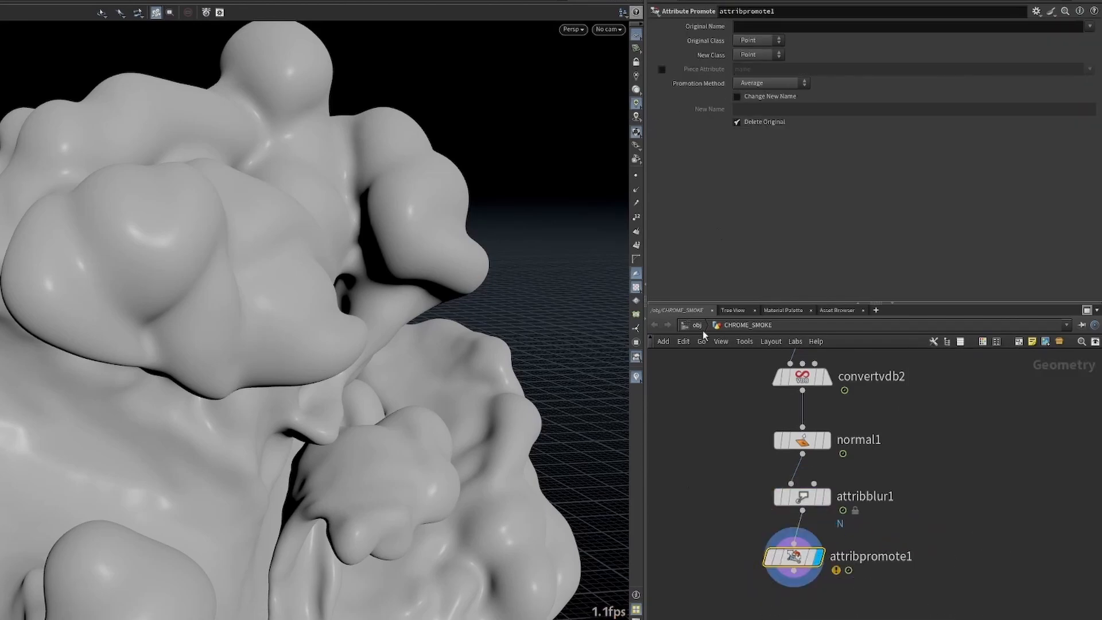
Promote the N attribute from Point to Vertex class and check the node's attribute information.
{"action": "type", "text": "N"}
{"action": "key", "text": "Return"}
{"action": "left_click", "coordinate": [753, 55]}
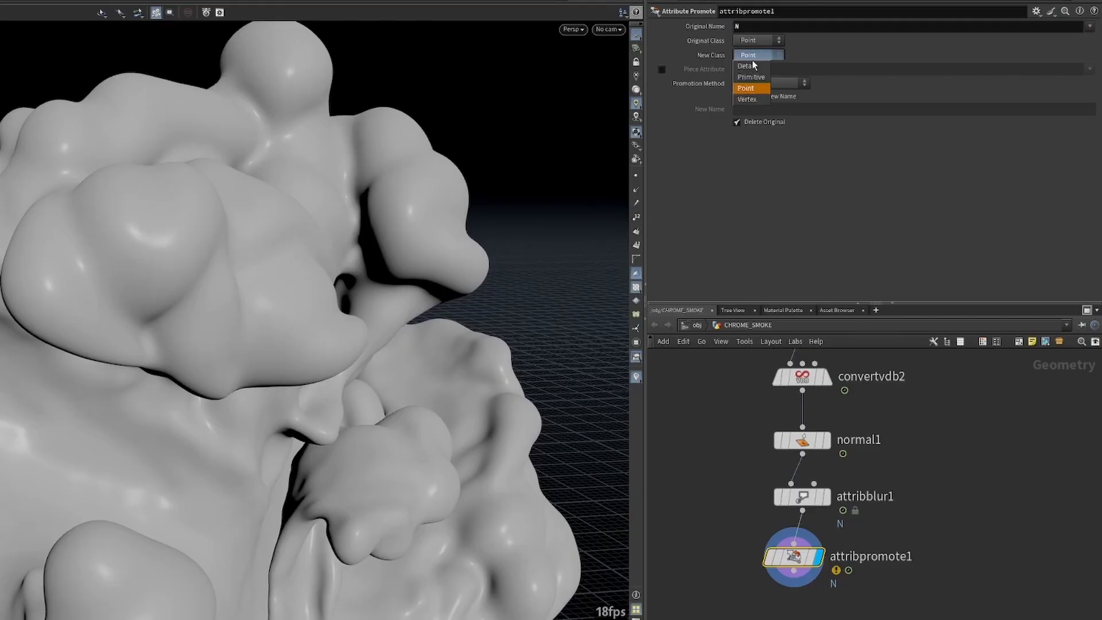
{"action": "left_click", "coordinate": [755, 100]}
{"action": "scroll", "coordinate": [232, 309], "scroll_direction": "down", "scroll_amount": 6}
{"action": "middle_click_drag", "start_coordinate": [928, 494], "coordinate": [934, 418]}
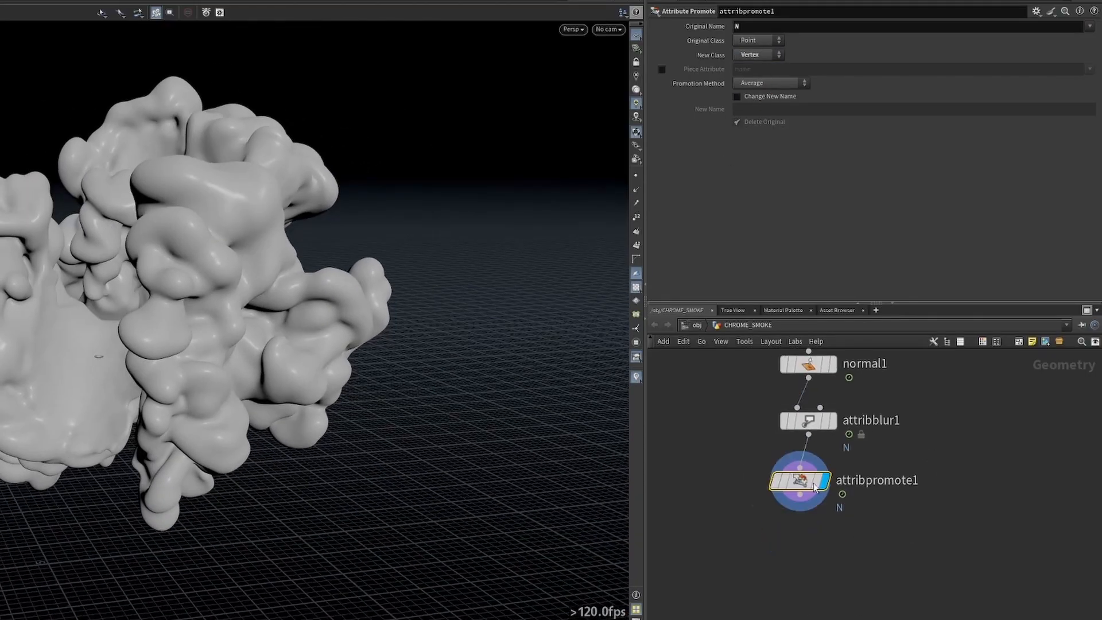
{"action": "middle_click", "coordinate": [800, 484]}
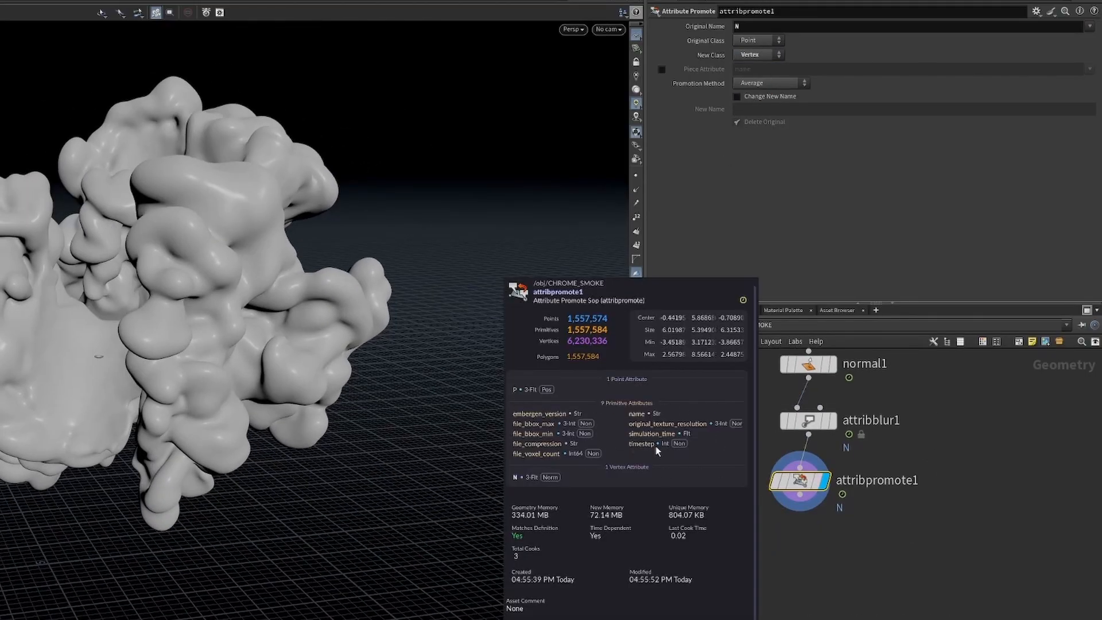
Add a displayed Clean node below attribpromote1 with Remove Attribs set to * ^N ^P and Remove Groups set to *.
{"action": "key", "text": "Tab"}
{"action": "type", "text": "clean"}
{"action": "key", "text": "Return"}
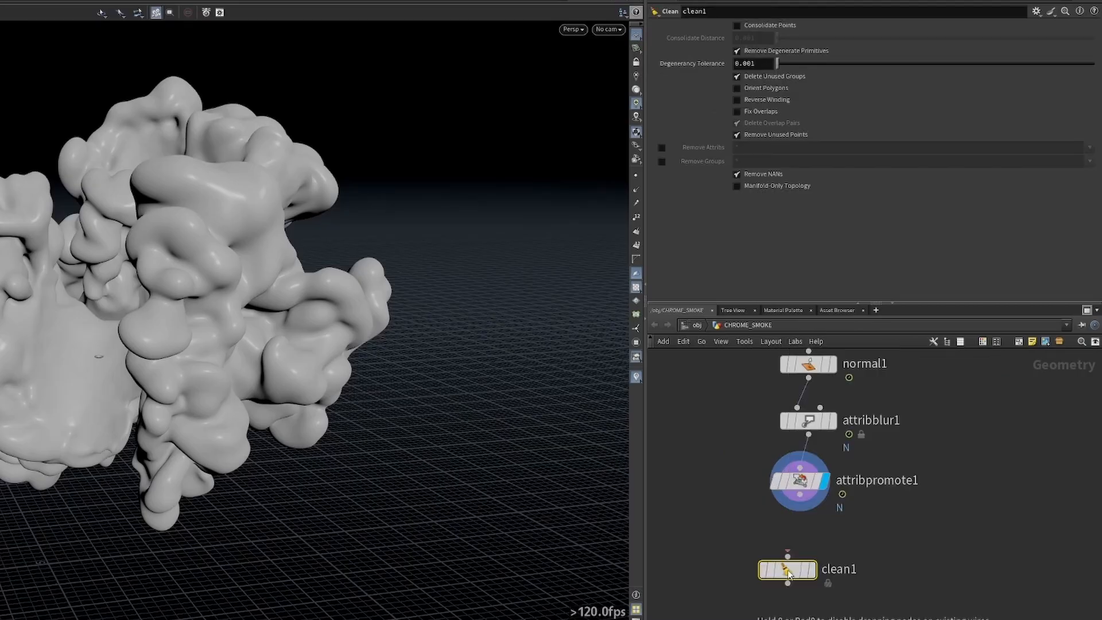
{"action": "scroll", "coordinate": [828, 524], "scroll_direction": "up", "scroll_amount": 2}
{"action": "left_click", "coordinate": [786, 513]}
{"action": "mouse_move", "coordinate": [828, 570]}
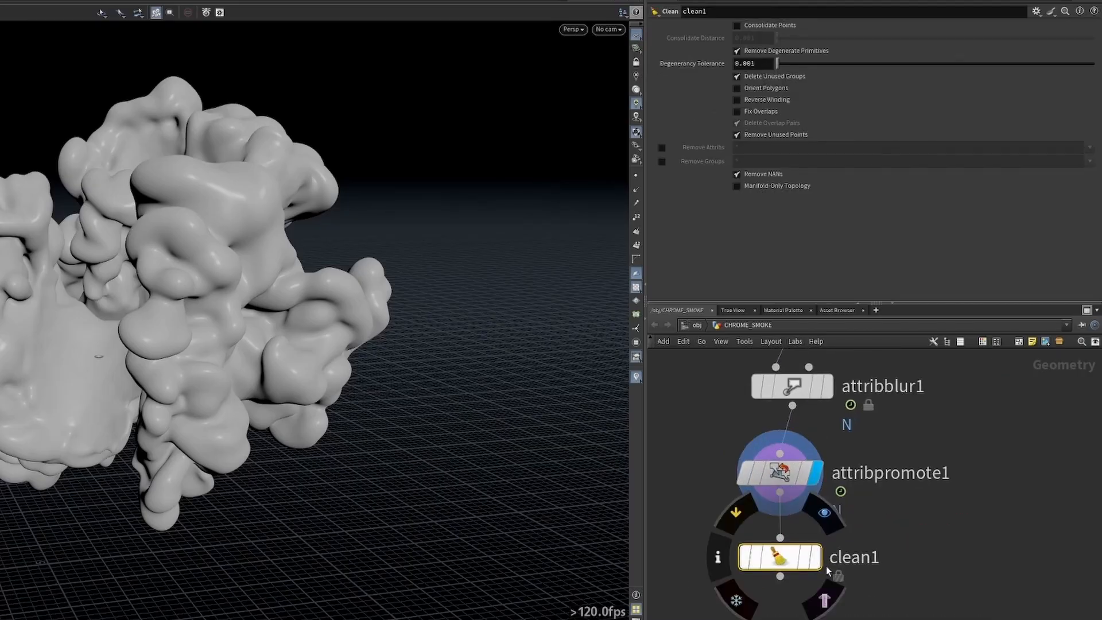
{"action": "middle_click_drag", "start_coordinate": [879, 589], "coordinate": [881, 534]}
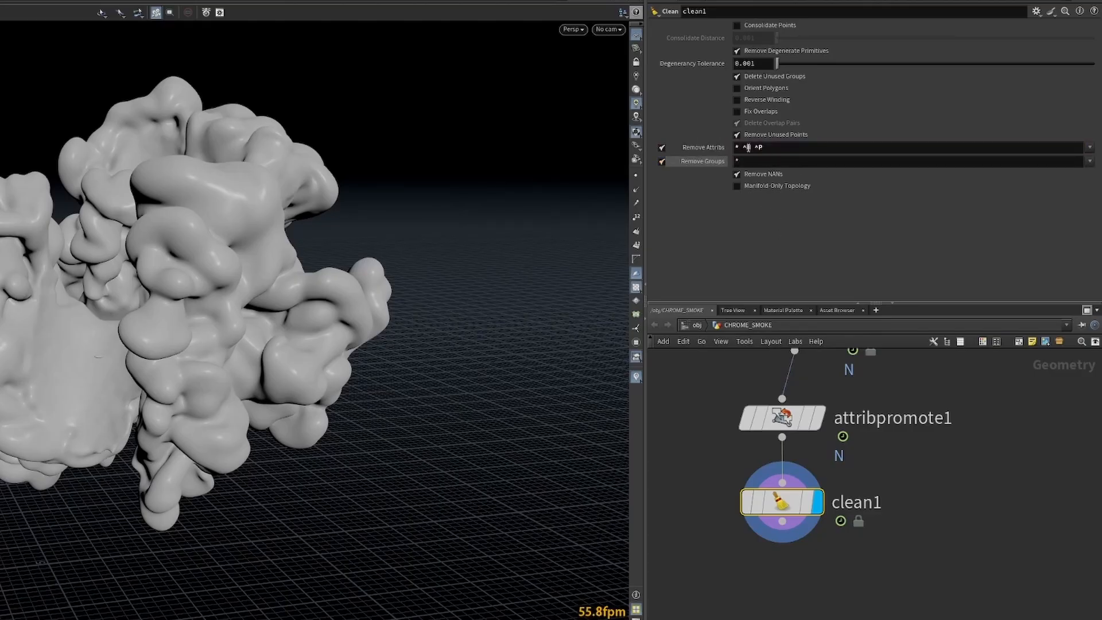
Add a ROP Alembic Output node and line it up directly below clean1.
{"action": "key", "text": "Tab"}
{"action": "type", "text": "rop al"}
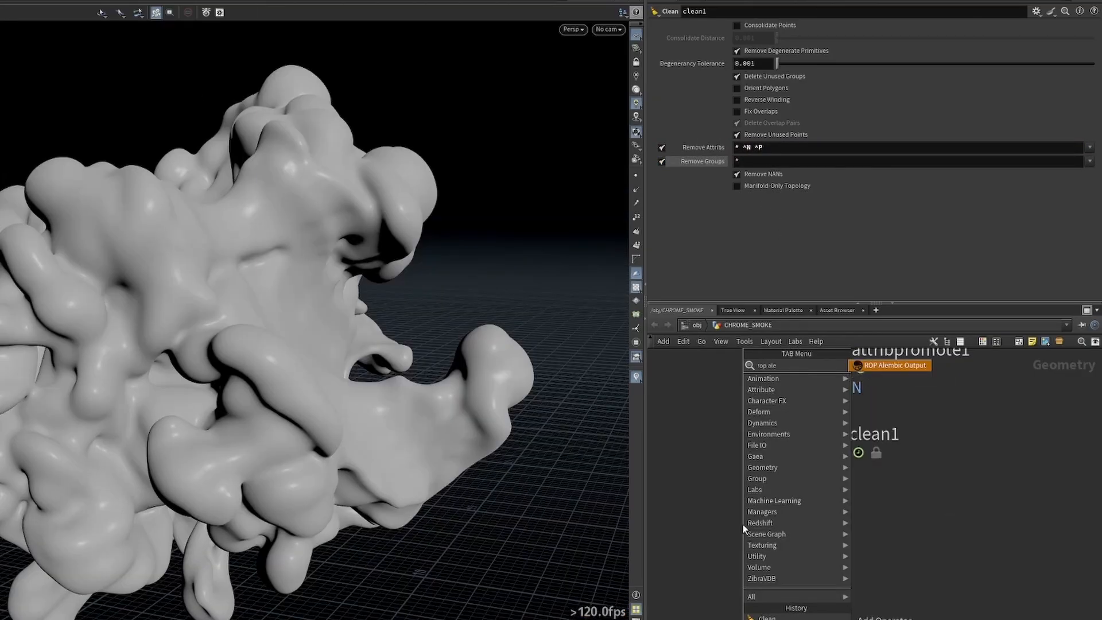
{"action": "key", "text": "Return"}
{"action": "left_click", "coordinate": [743, 525]}
{"action": "left_click_drag", "start_coordinate": [743, 498], "coordinate": [743, 504]}
{"action": "left_click_drag", "start_coordinate": [751, 524], "coordinate": [766, 526]}
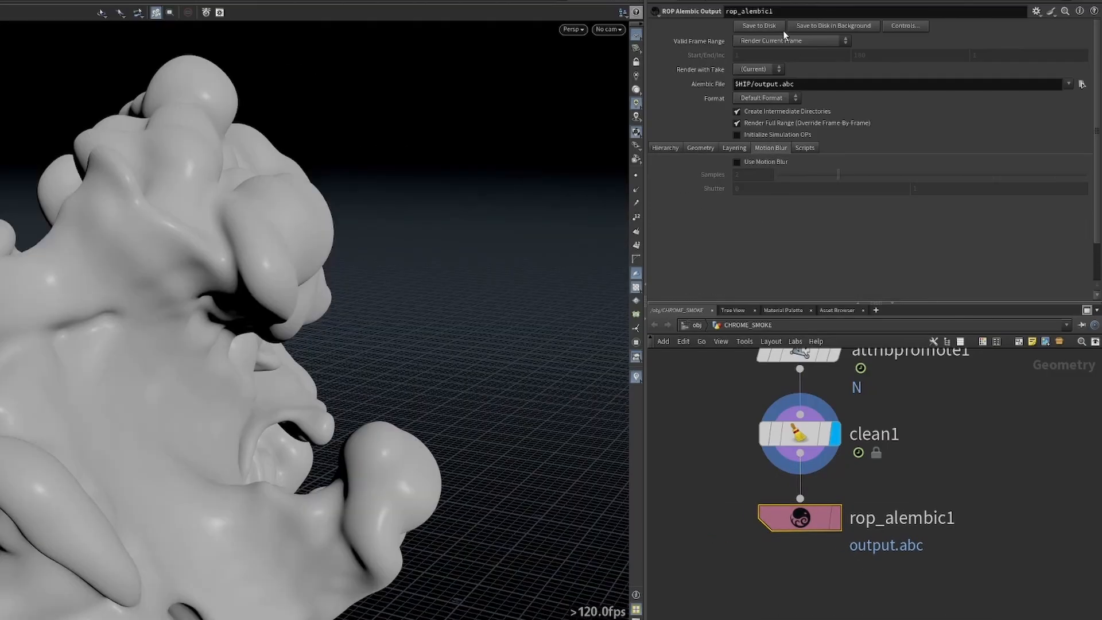
Set the Alembic output's Valid Frame Range to Render Frame Range and inspect the mesh from several sides.
{"action": "left_click", "coordinate": [792, 40]}
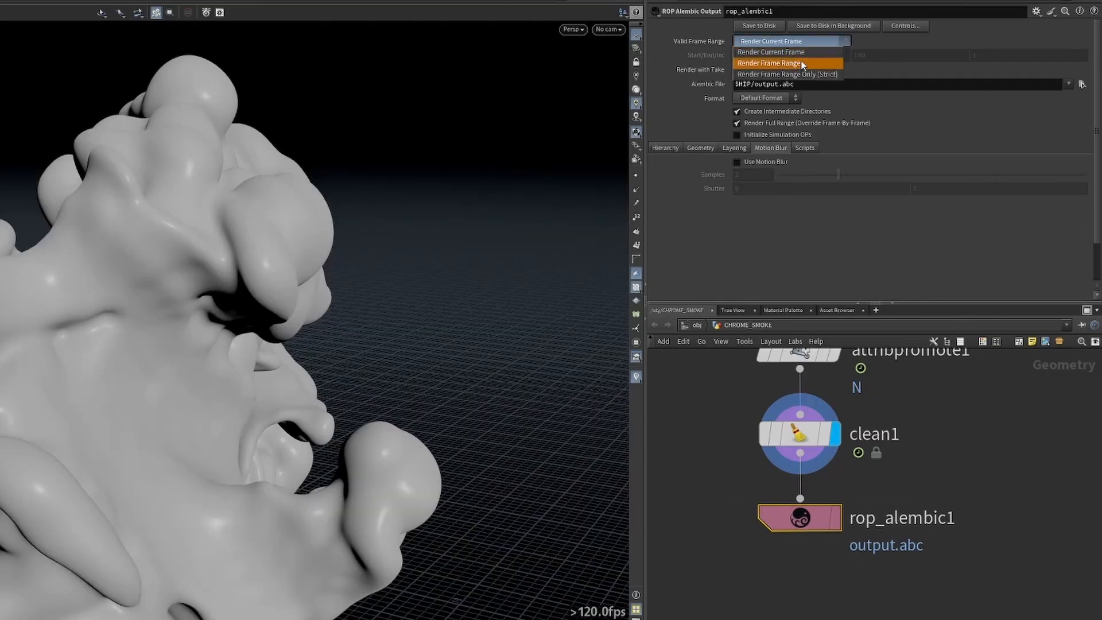
{"action": "left_click", "coordinate": [801, 63]}
{"action": "left_click_drag", "start_coordinate": [149, 287], "coordinate": [204, 231]}
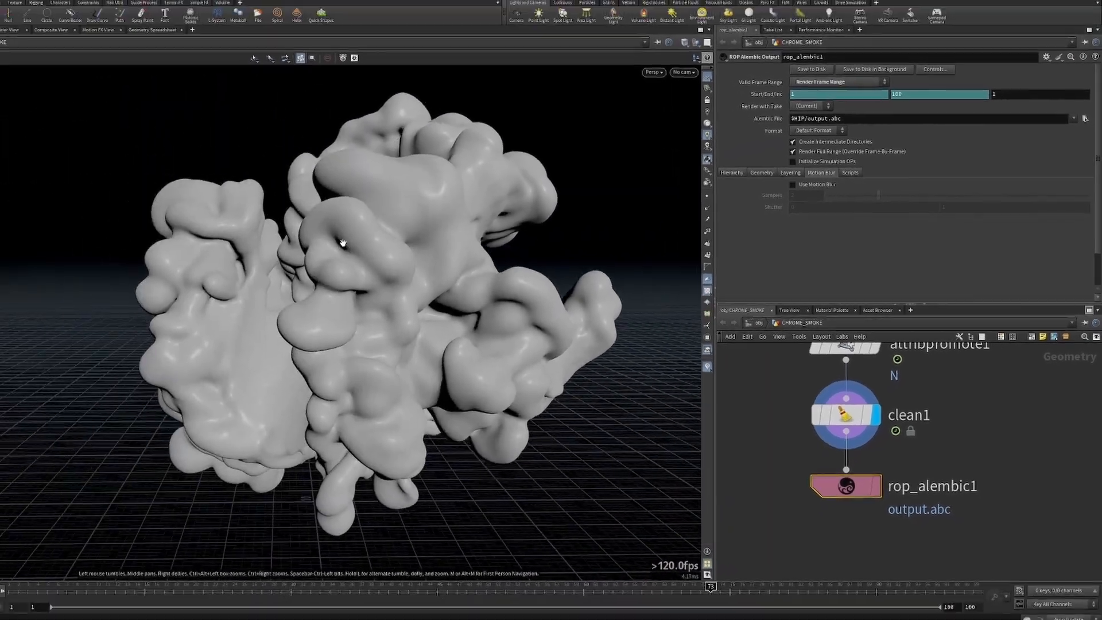
{"action": "left_click_drag", "start_coordinate": [342, 243], "coordinate": [310, 235]}
{"action": "left_click_drag", "start_coordinate": [379, 242], "coordinate": [355, 266]}
Set the Alembic file path to $HIP/abc_to_c4d/abc_to_c4d_output.abc and save the sequence to disk.
{"action": "left_click", "coordinate": [834, 135]}
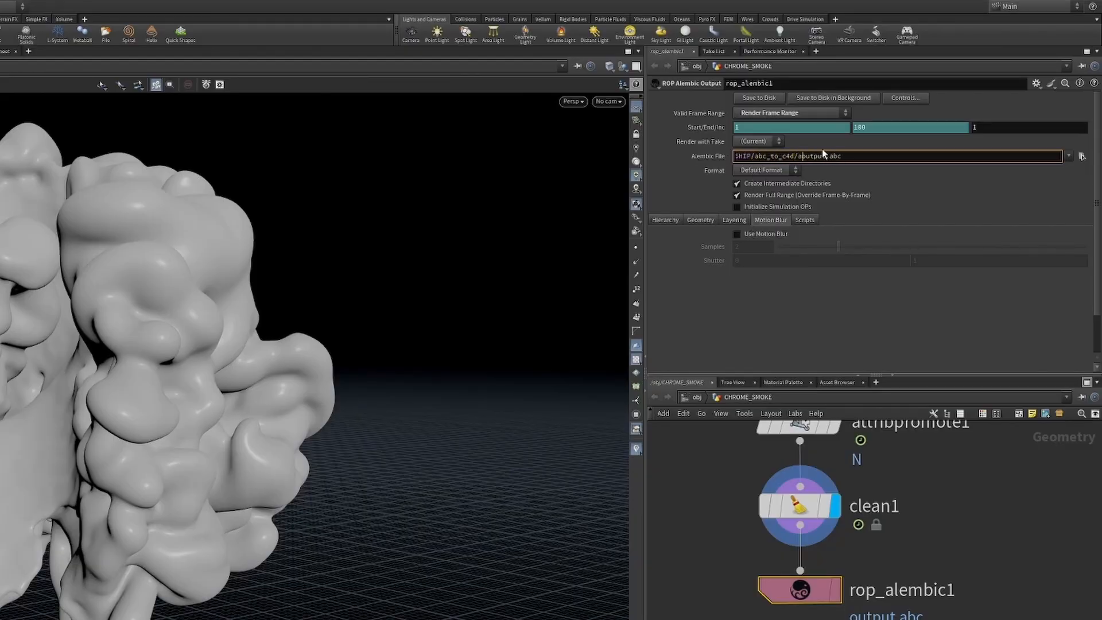
{"action": "type", "text": "bc_to_c4d_"}
{"action": "key", "text": "Return"}
{"action": "left_click", "coordinate": [770, 98]}
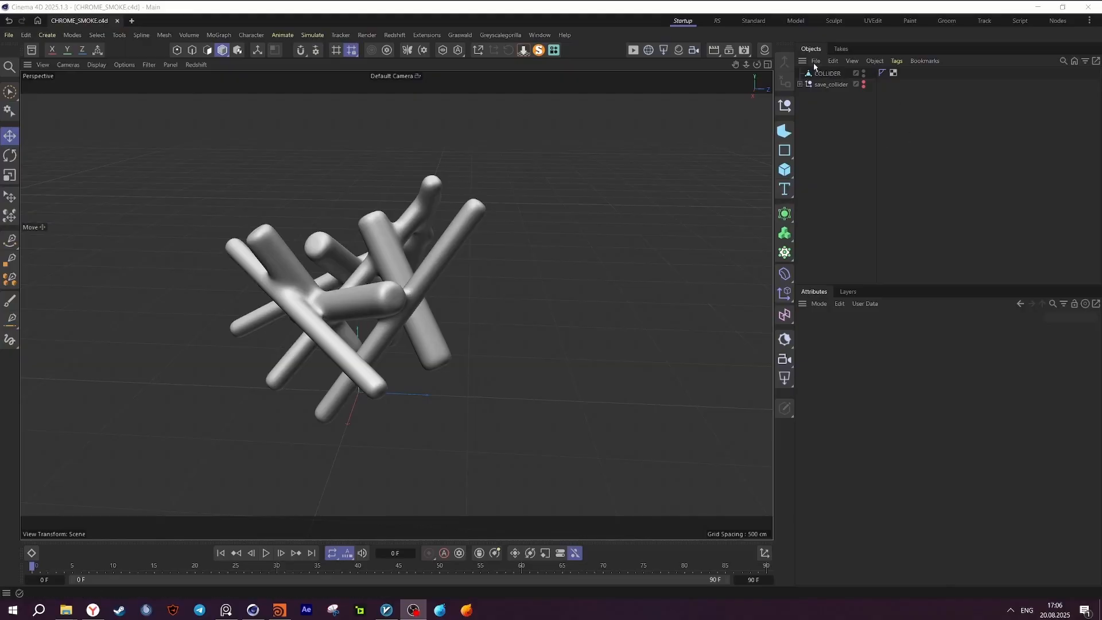
Switch to Cinema 4D and merge abc_to_c4d_output.abc into the scene with its scale set to 1 Meters.
{"action": "left_click", "coordinate": [816, 61]}
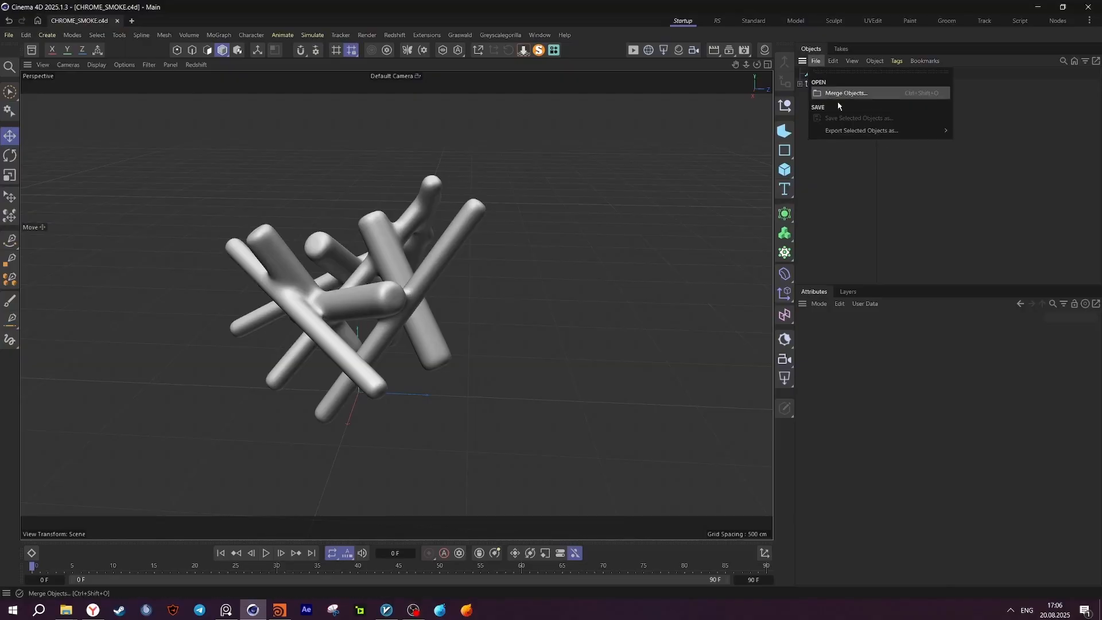
{"action": "left_click", "coordinate": [840, 94]}
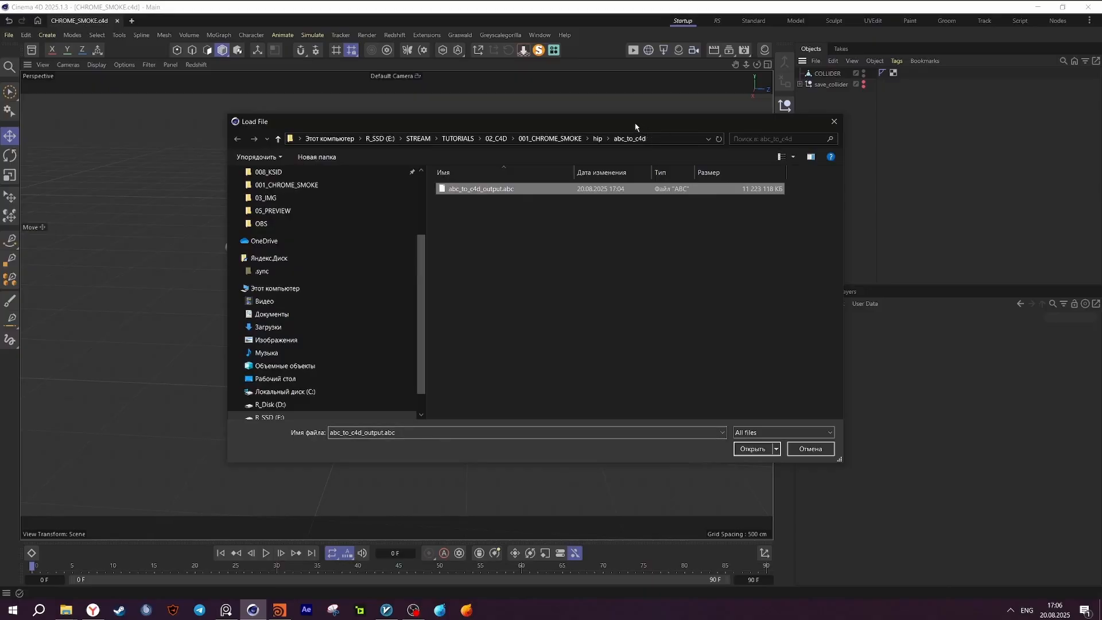
{"action": "left_click", "coordinate": [742, 449]}
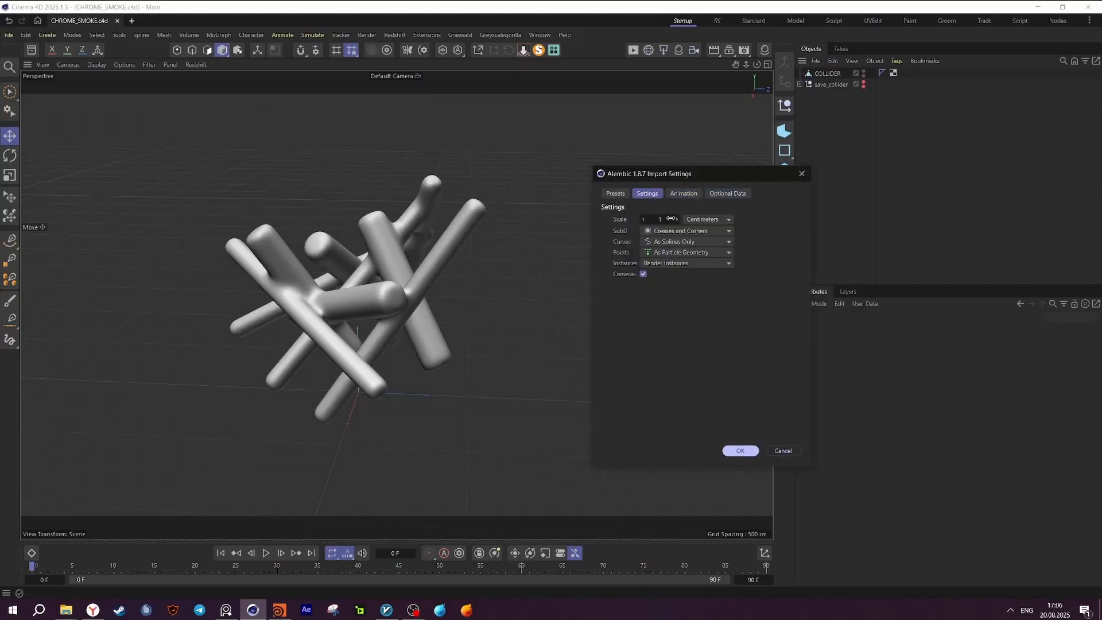
{"action": "left_click", "coordinate": [742, 451]}
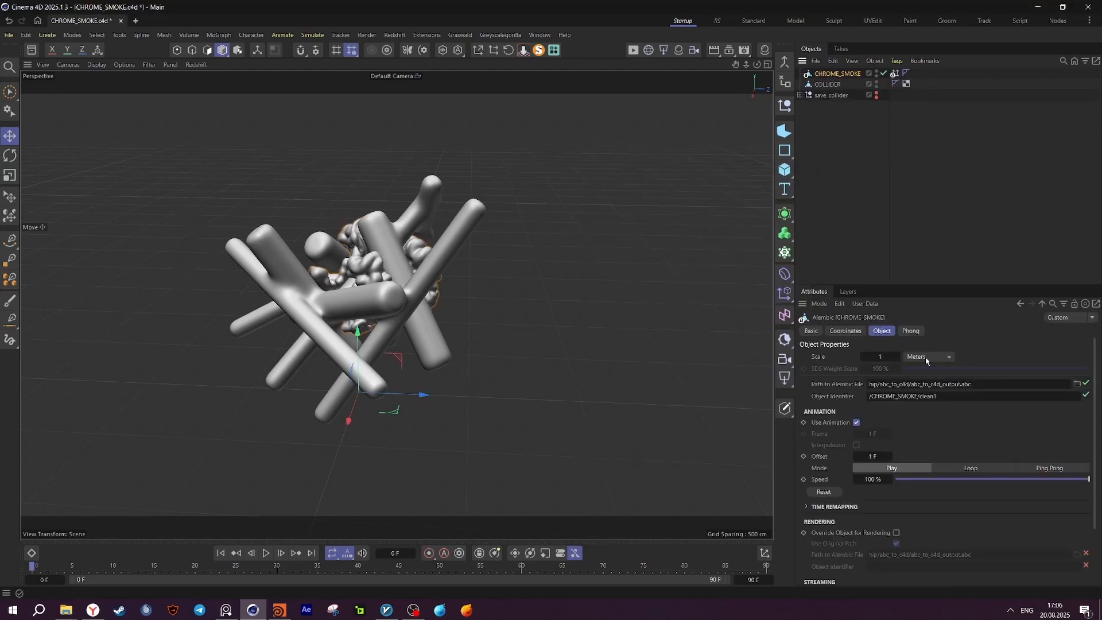
Examine the imported smoke mesh around the collider from several sides and at different frames of the timeline.
{"action": "left_click_drag", "start_coordinate": [391, 244], "coordinate": [243, 253], "text": "alt"}
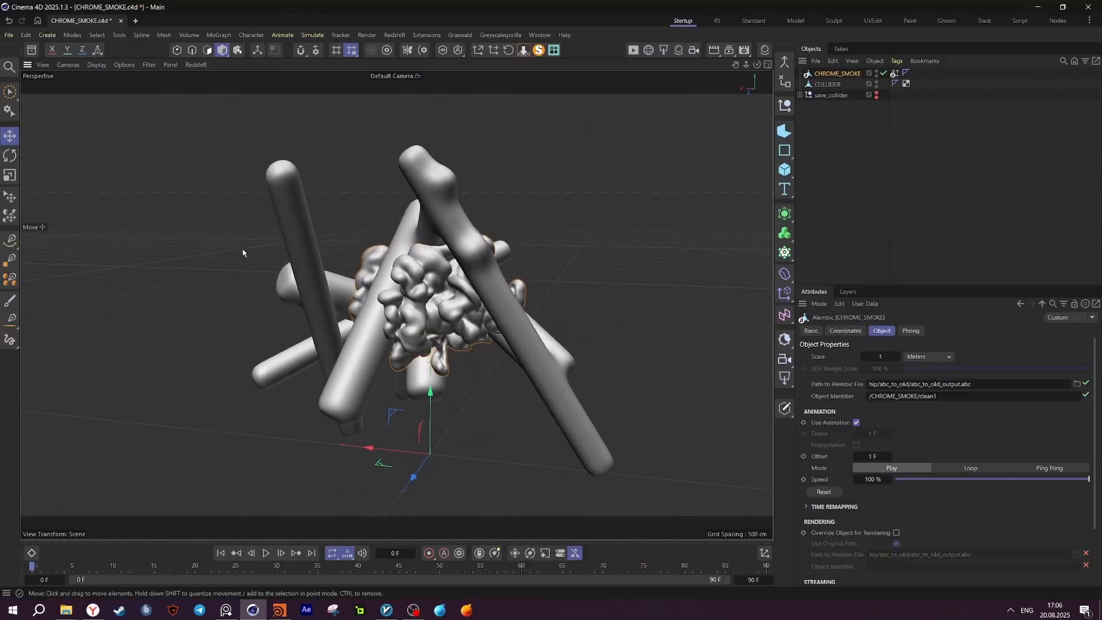
{"action": "left_click_drag", "start_coordinate": [132, 568], "coordinate": [193, 540]}
{"action": "left_click_drag", "start_coordinate": [410, 281], "coordinate": [371, 264], "text": "alt"}
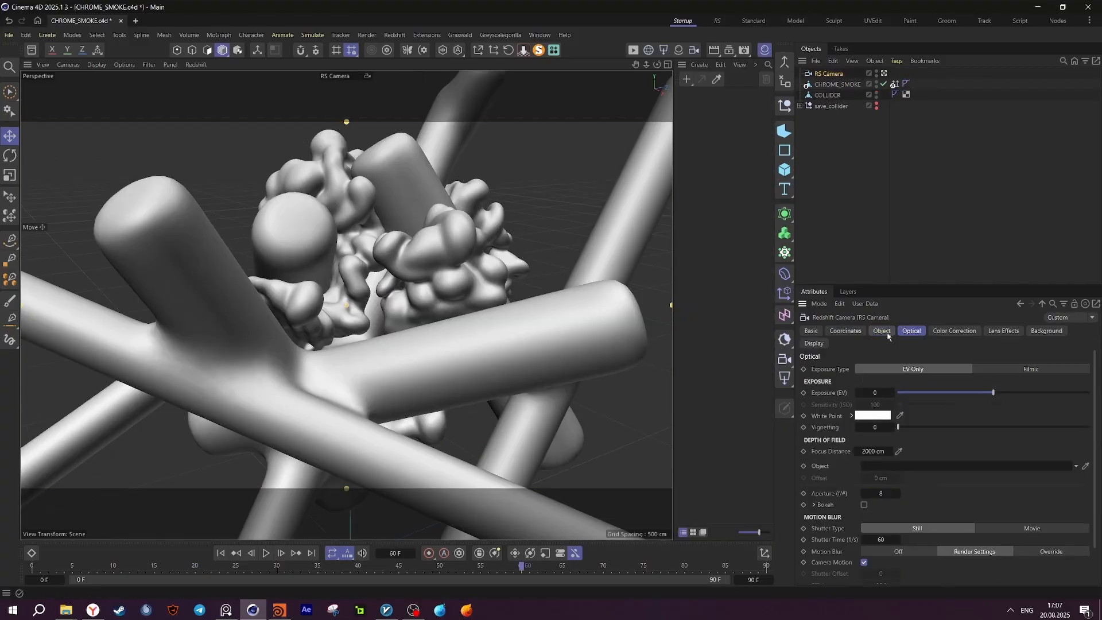